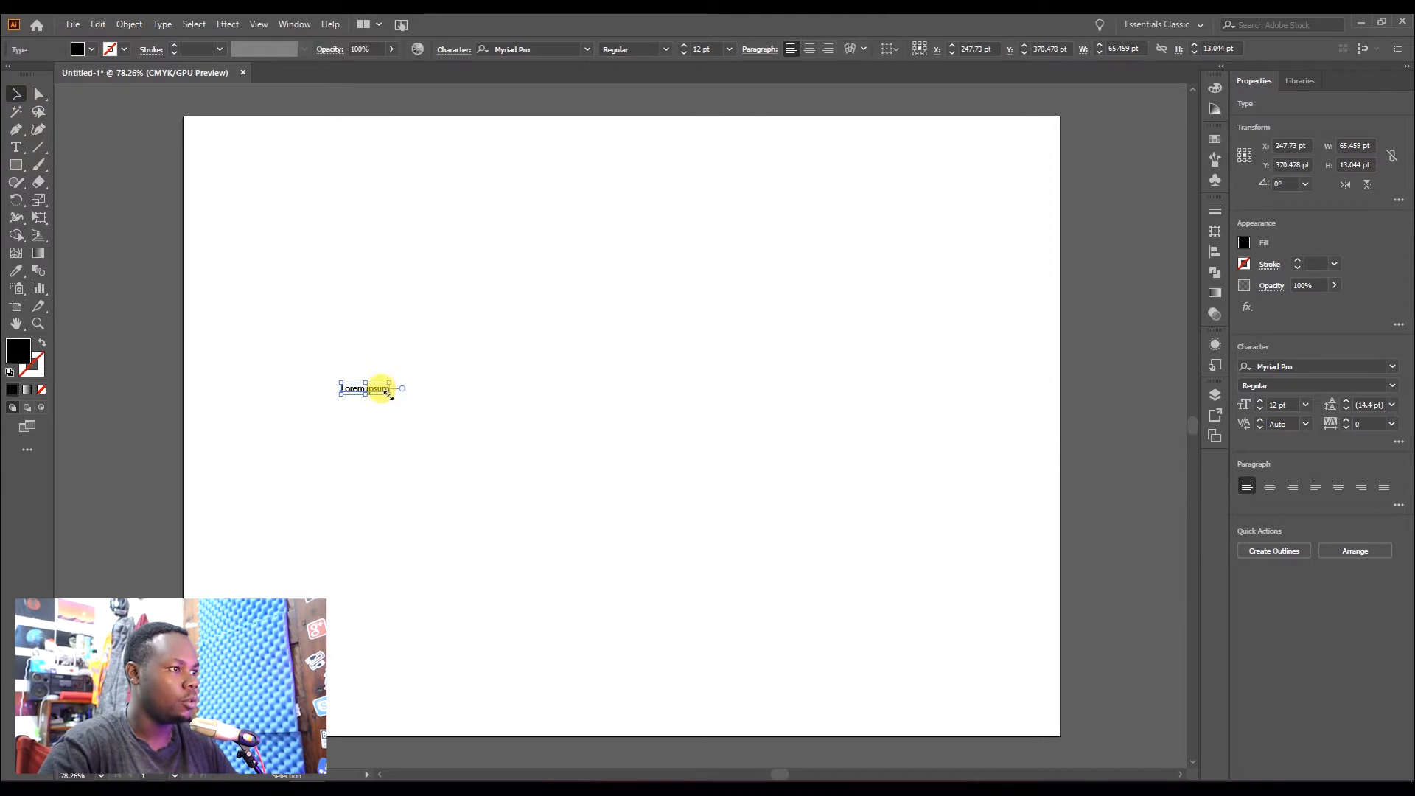
# - Scale the "Lorem ipsum" placeholder text up to about 133 pt and reposition it near the artboard's middle
pyautogui.moveTo(388, 393); pyautogui.dragTo(876, 489)
pyautogui.moveTo(630, 446); pyautogui.dragTo(610, 406)
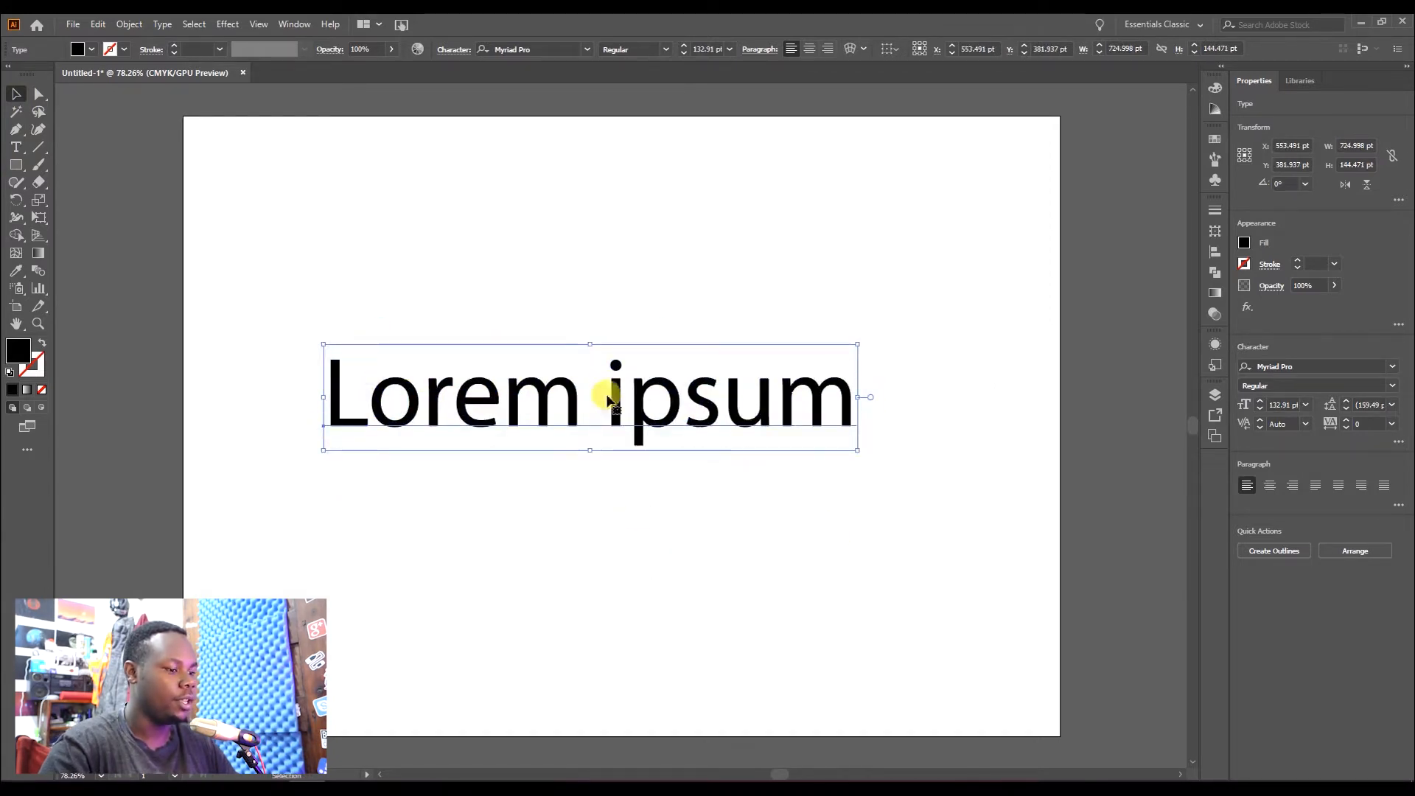
# - Replace the placeholder text with the full uppercase alphabet, A to Z, on one line
pyautogui.doubleClick(608, 398)
pyautogui.hotkey('ctrl', 'a')
pyautogui.press('BackSpace')
pyautogui.write('AB')
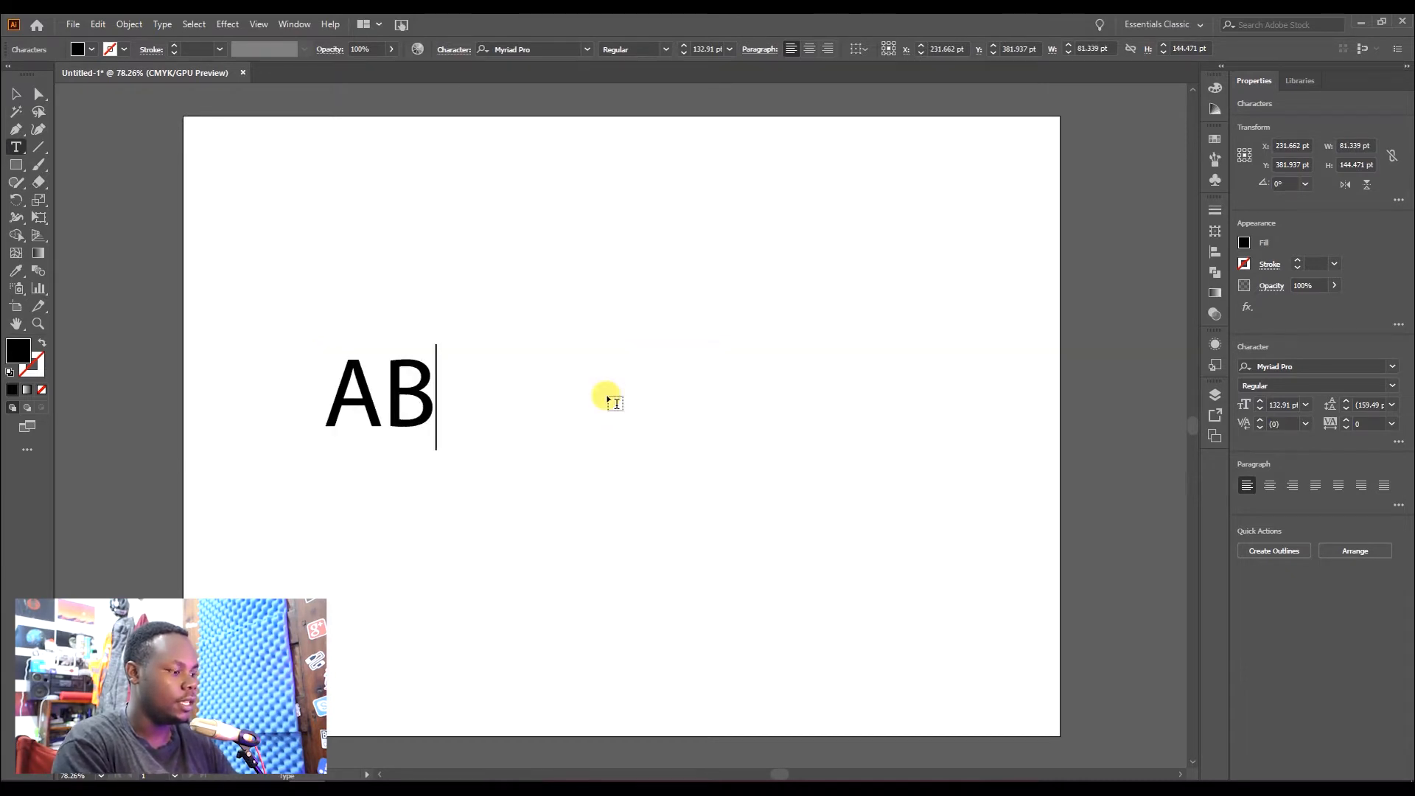
pyautogui.write('CDEF')
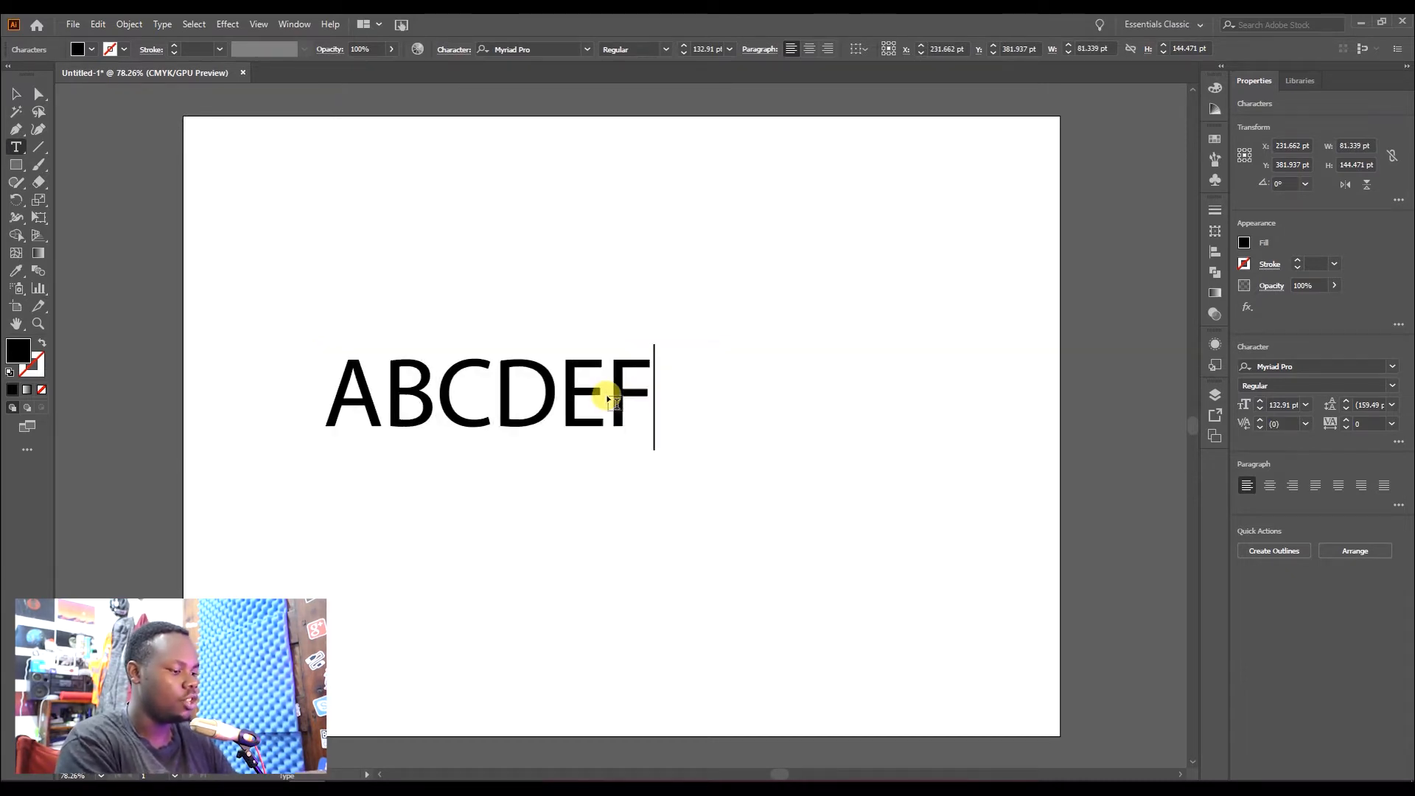
pyautogui.write('GHI')
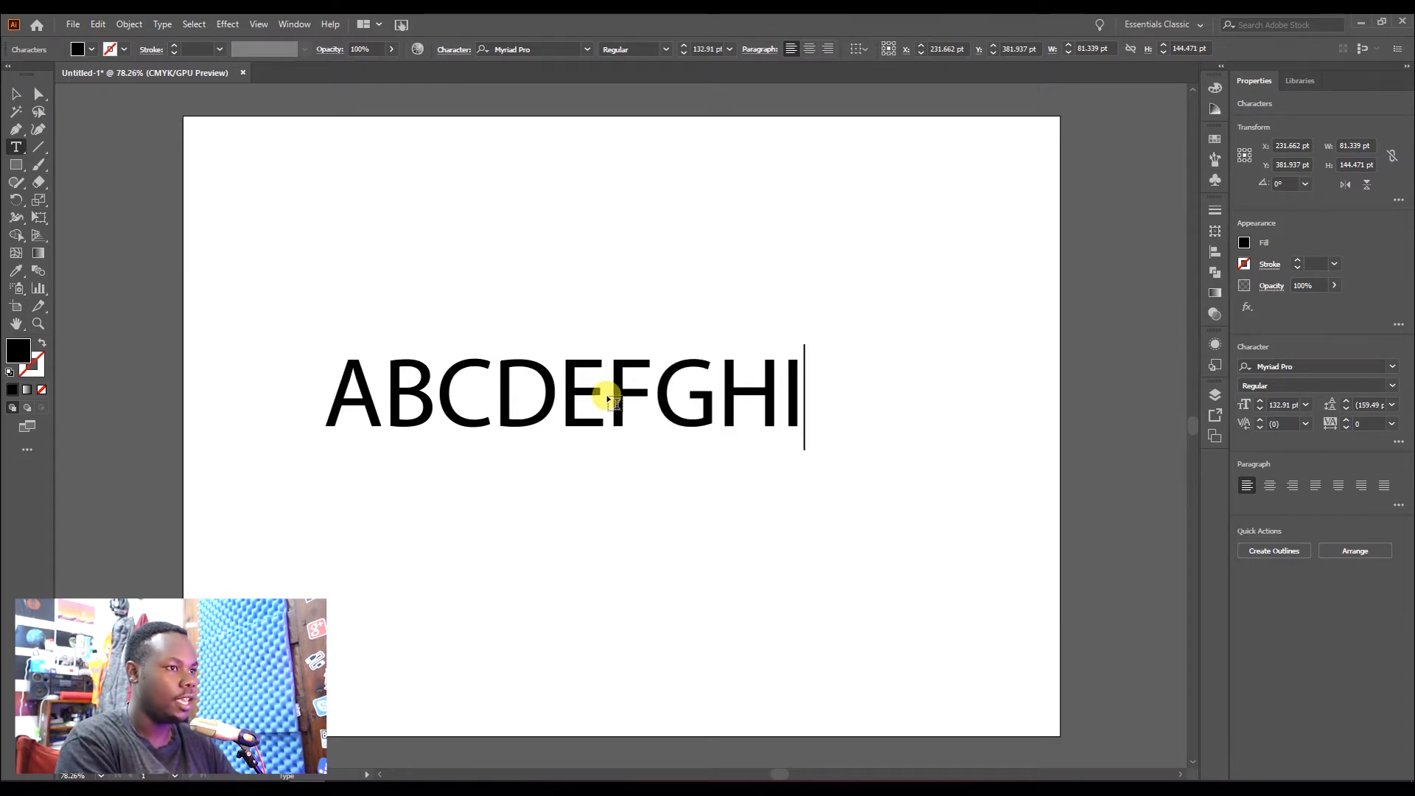
pyautogui.write('GJ')
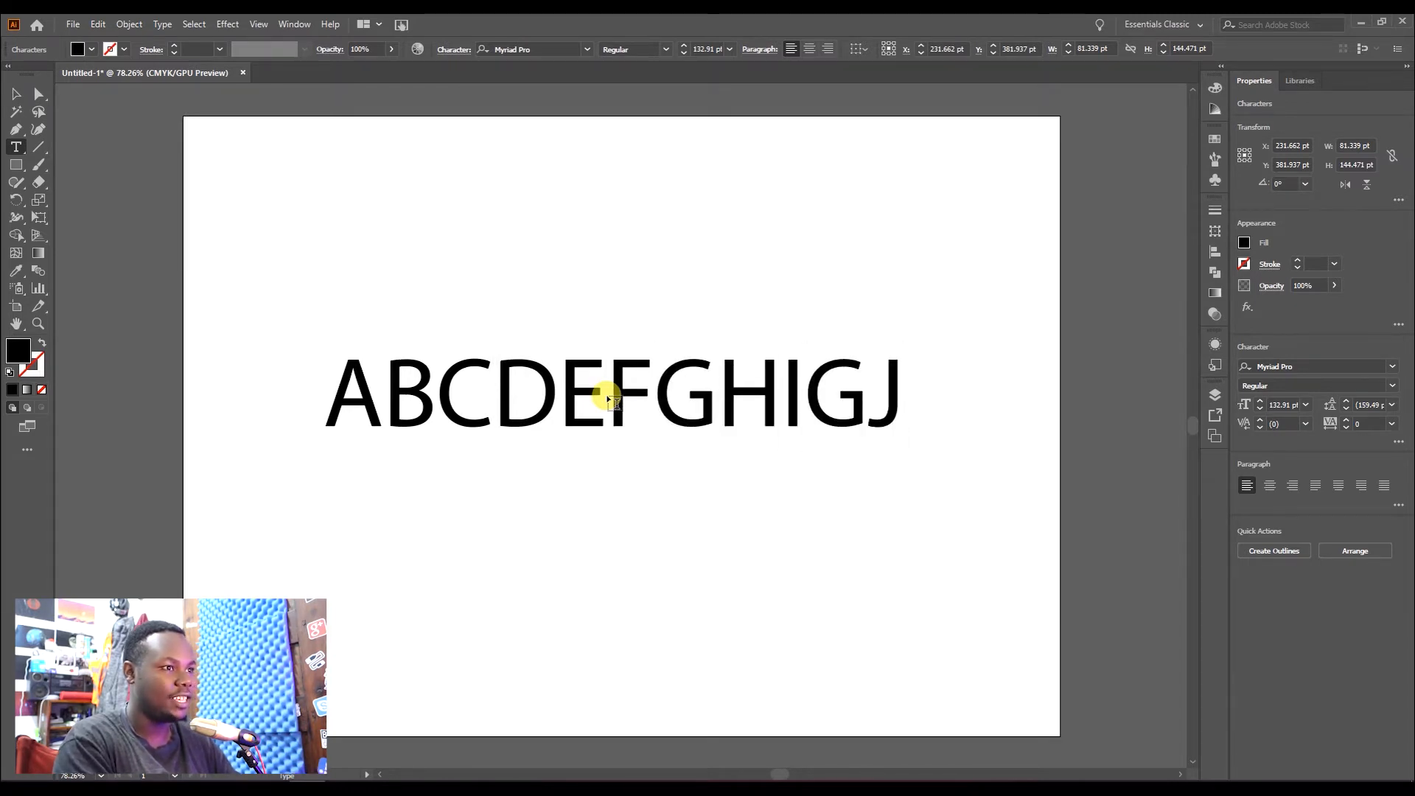
pyautogui.press('BackSpace')
pyautogui.press('BackSpace')
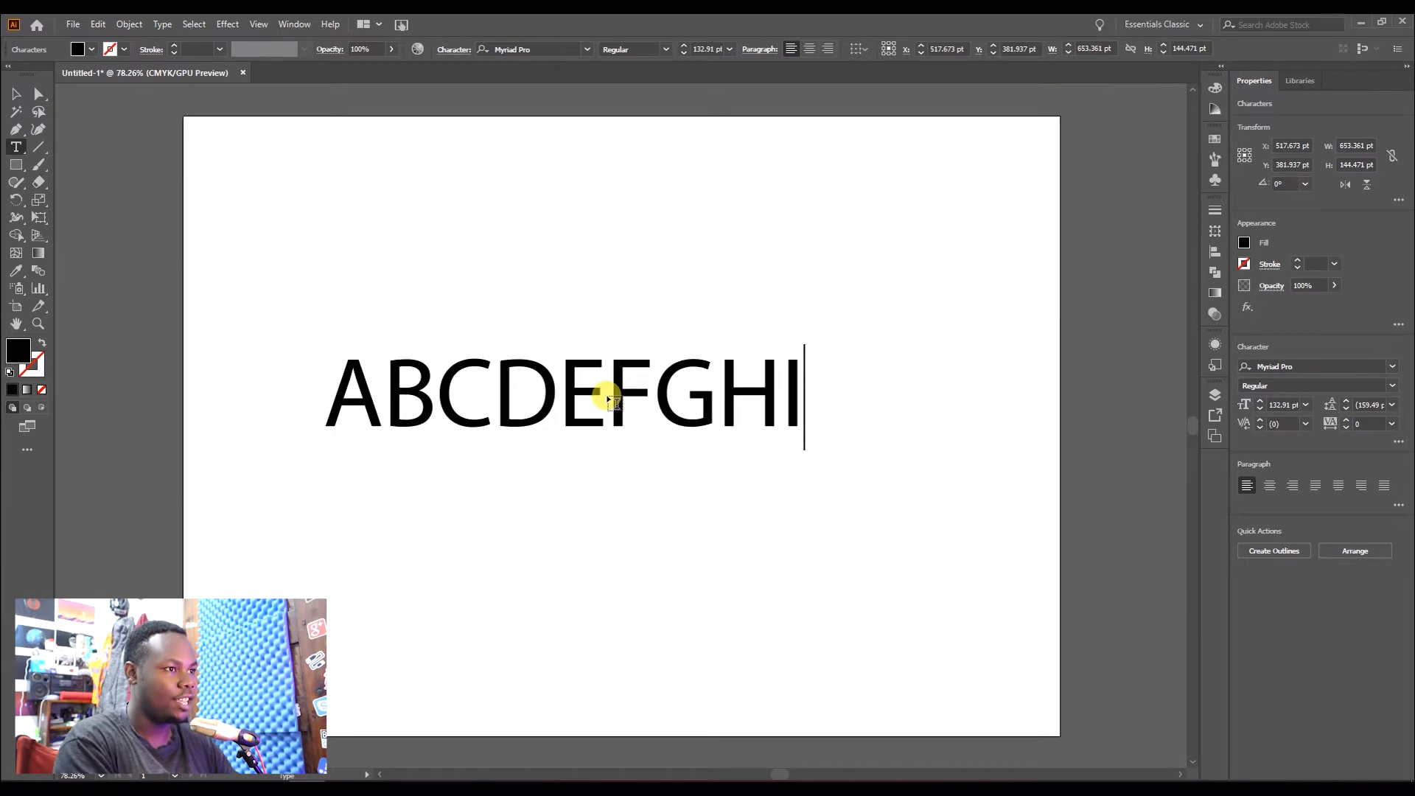
pyautogui.write('J')
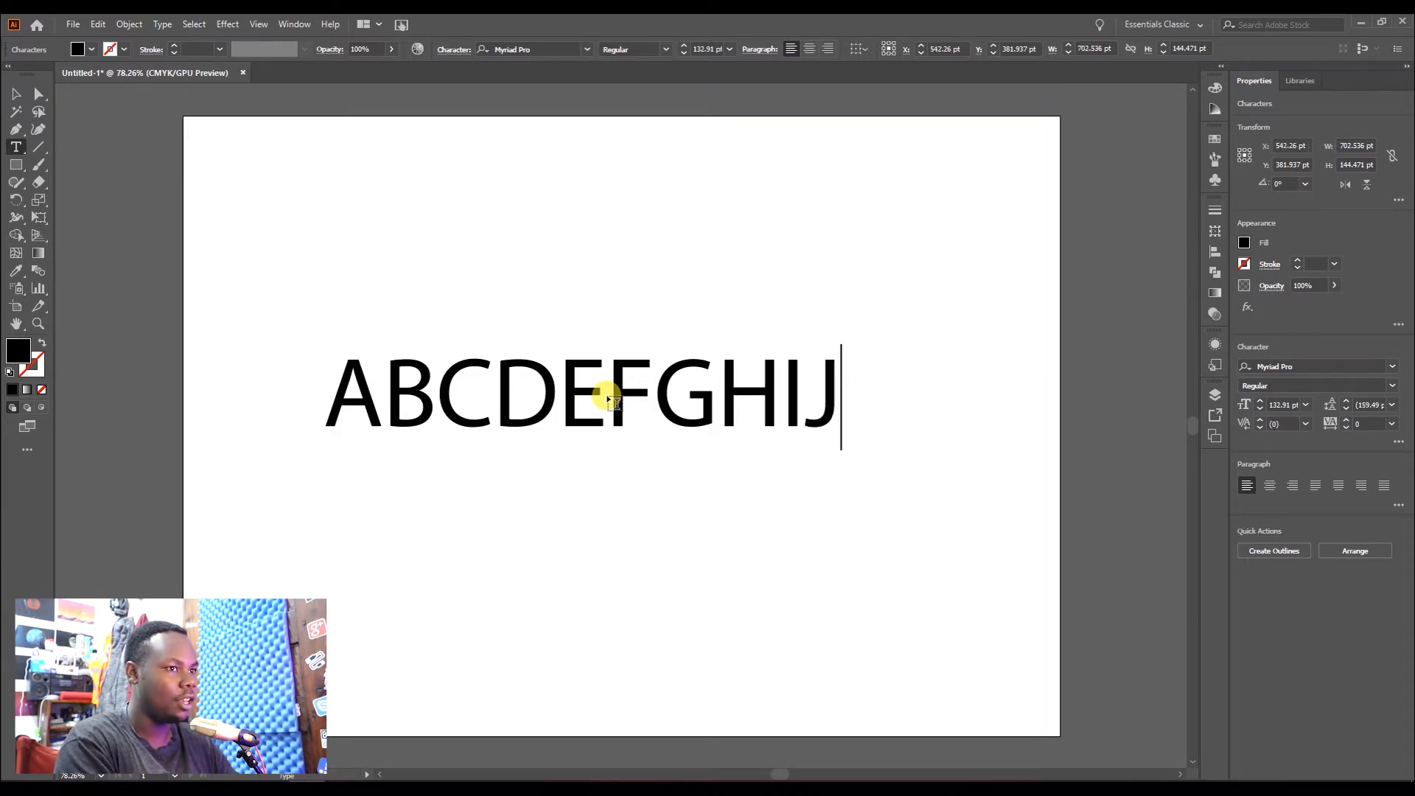
pyautogui.write('KLMNO')
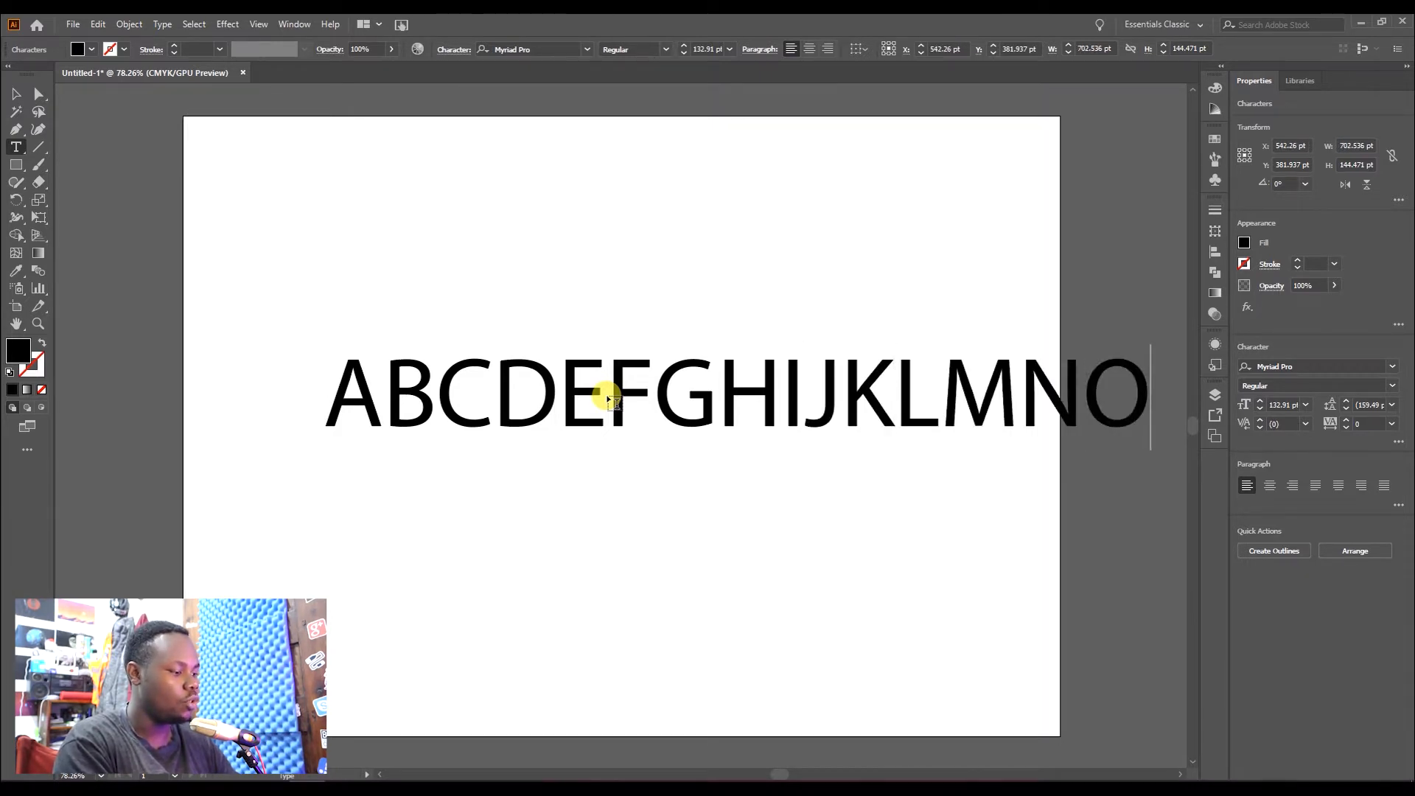
pyautogui.write('PQRS')
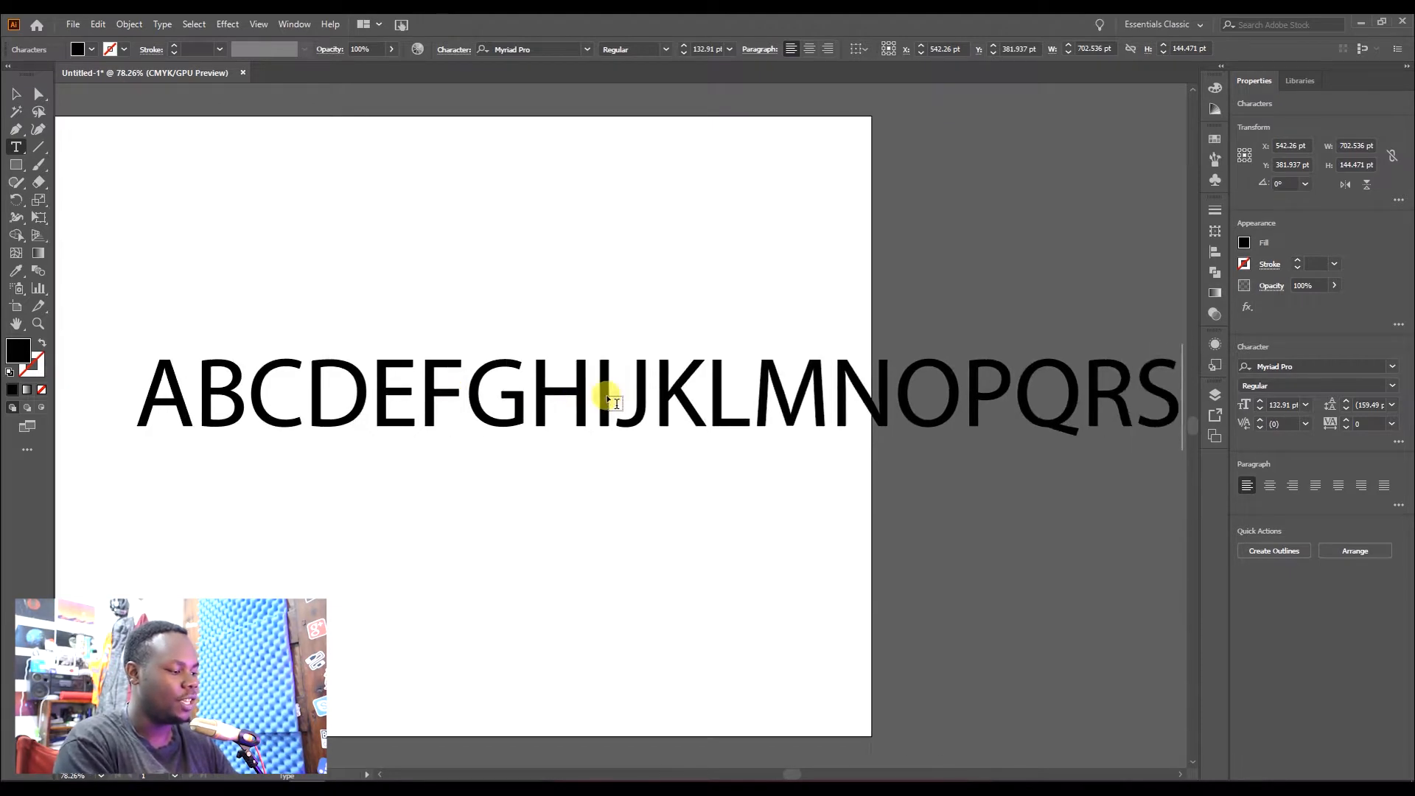
pyautogui.write('TUVW')
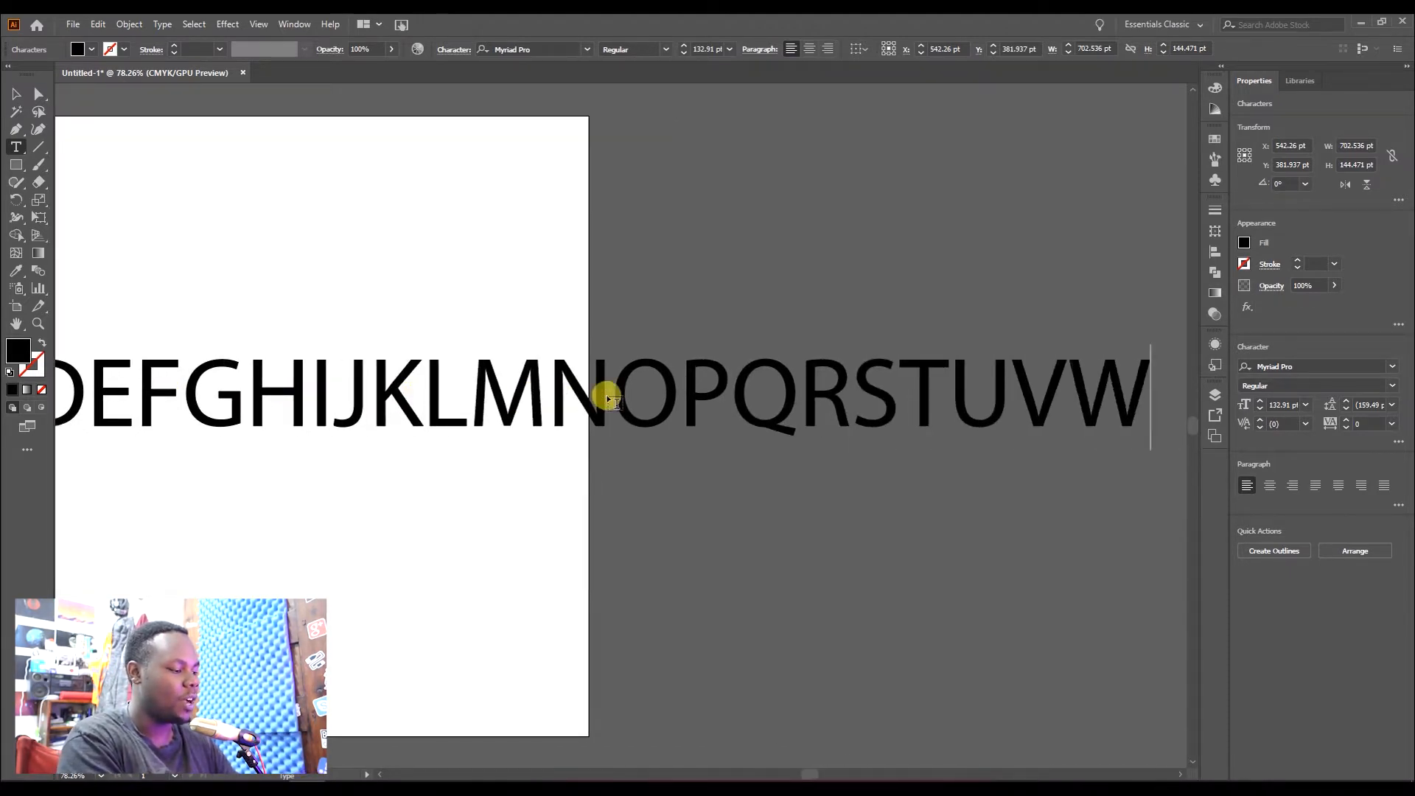
pyautogui.write('XY')
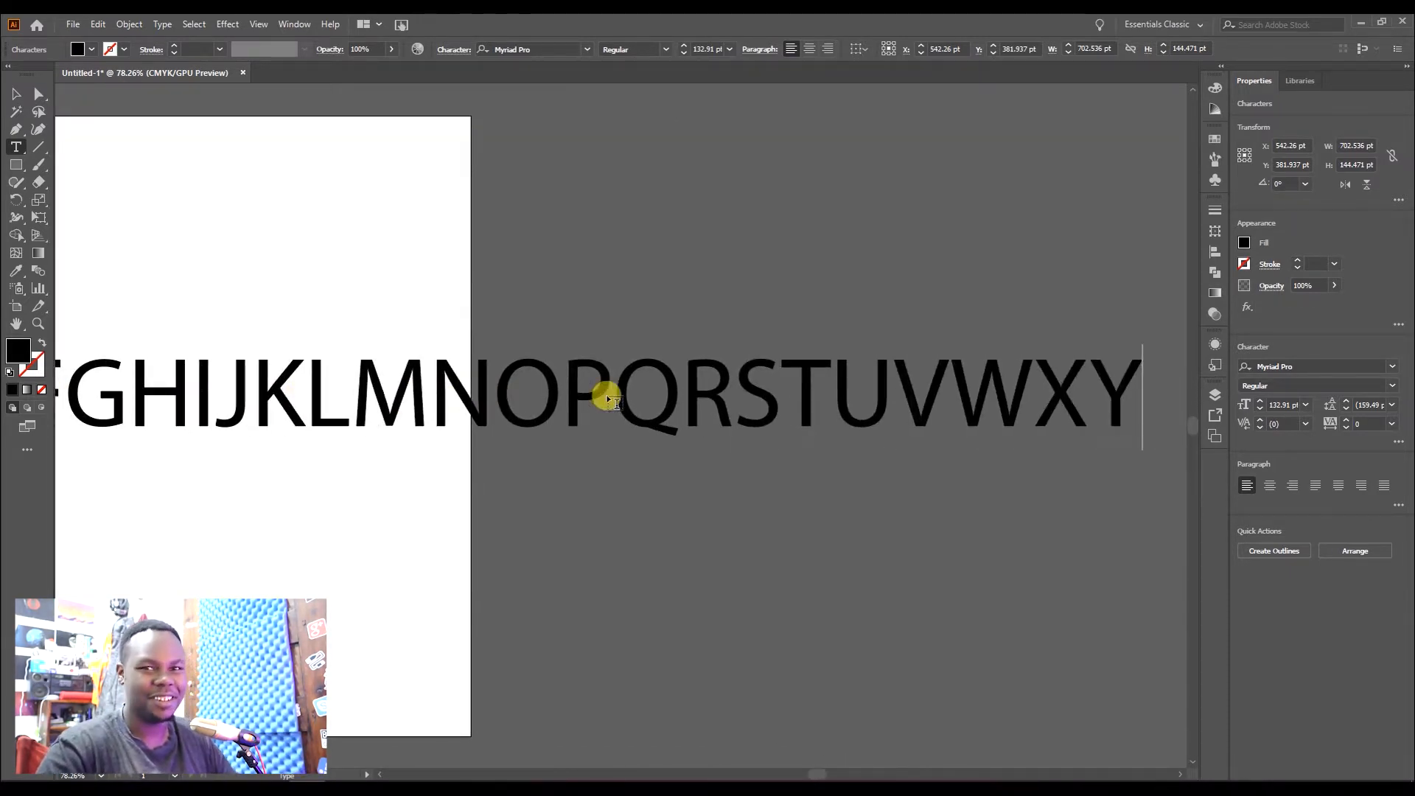
pyautogui.write('Z')
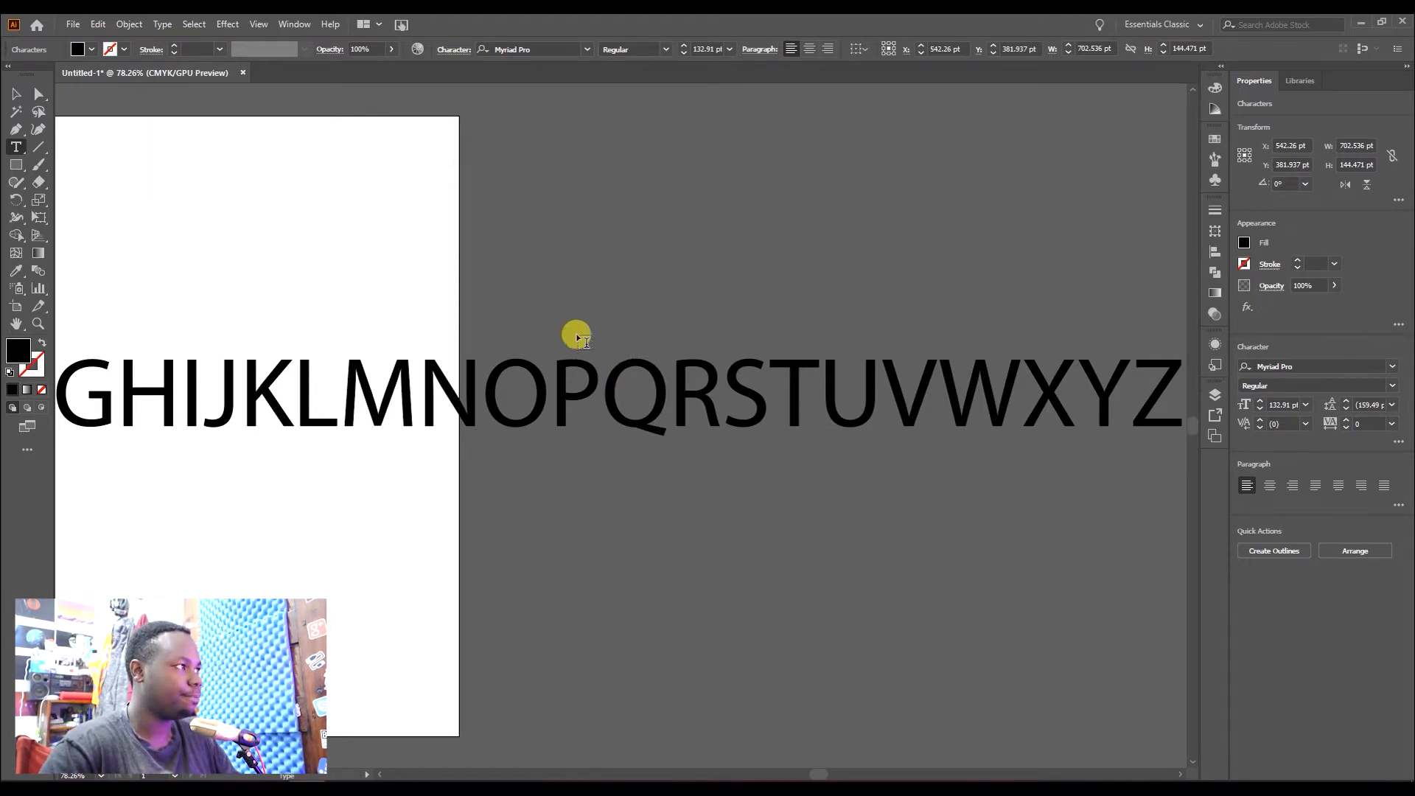
pyautogui.write('Z')
# - Break the alphabet text into two lines, A to N above and the letters from O onward below
pyautogui.click(15, 93)
pyautogui.moveTo(544, 303); pyautogui.dragTo(1023, 344)
pyautogui.press('z')
pyautogui.moveTo(782, 425); pyautogui.dragTo(620, 406)
pyautogui.press('v')
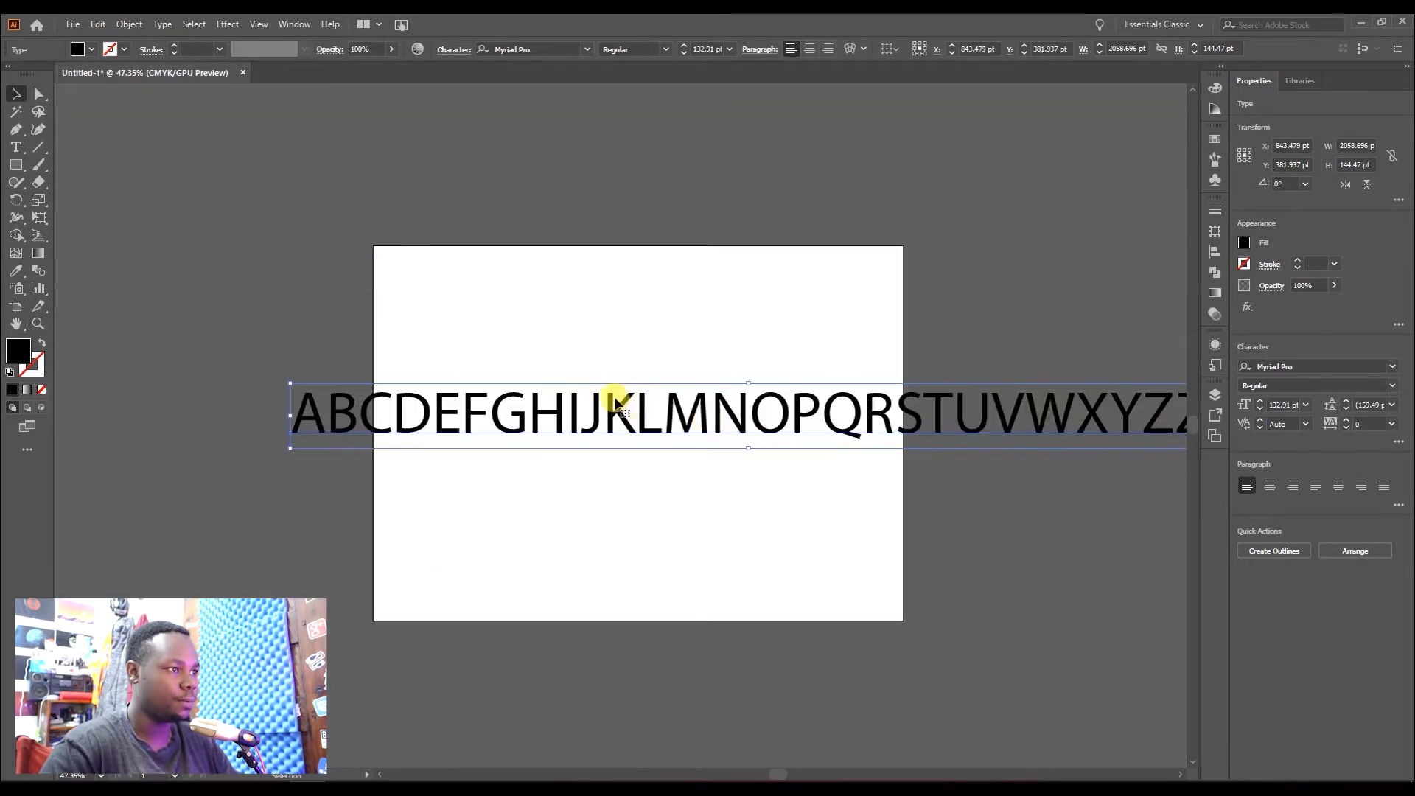
pyautogui.doubleClick(617, 399)
pyautogui.click(640, 401)
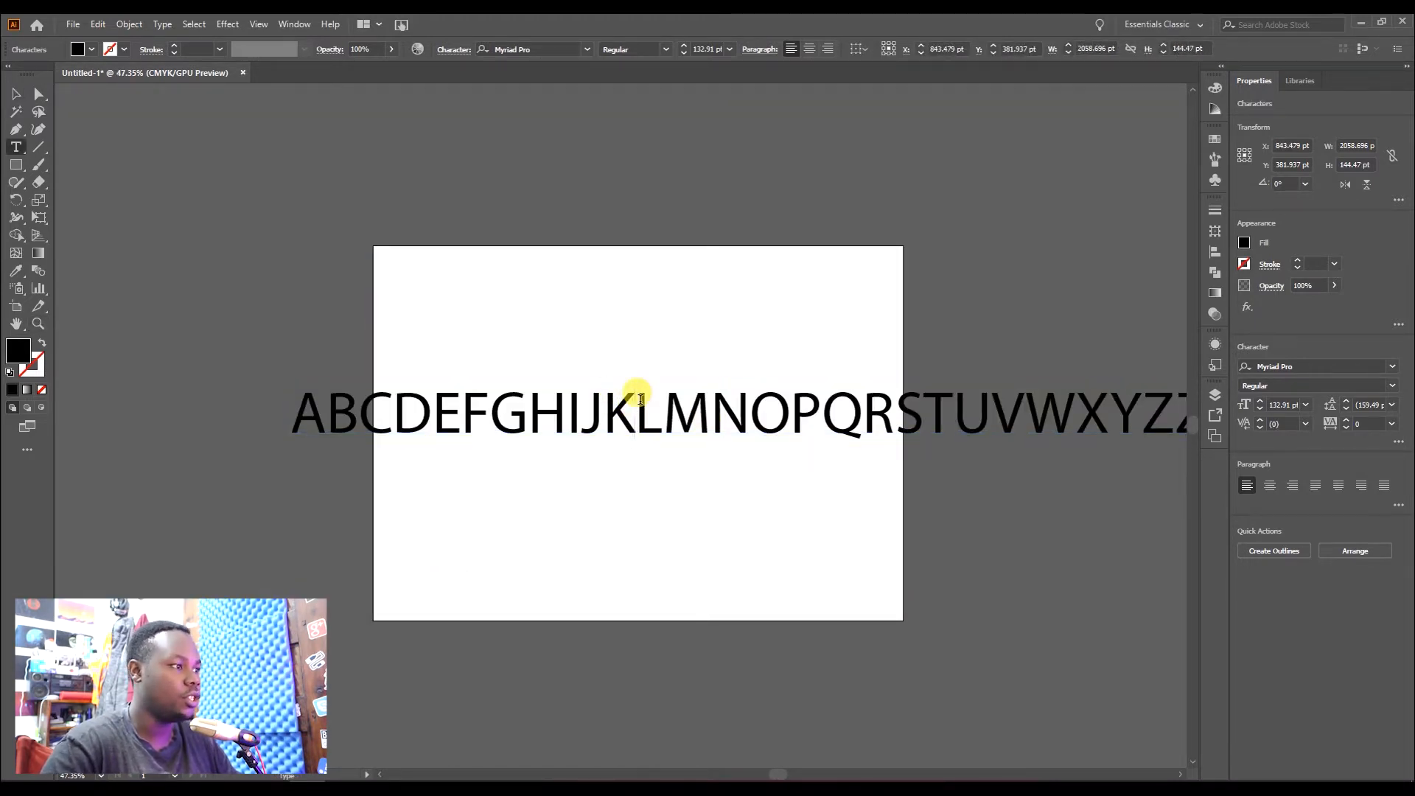
pyautogui.press('Return')
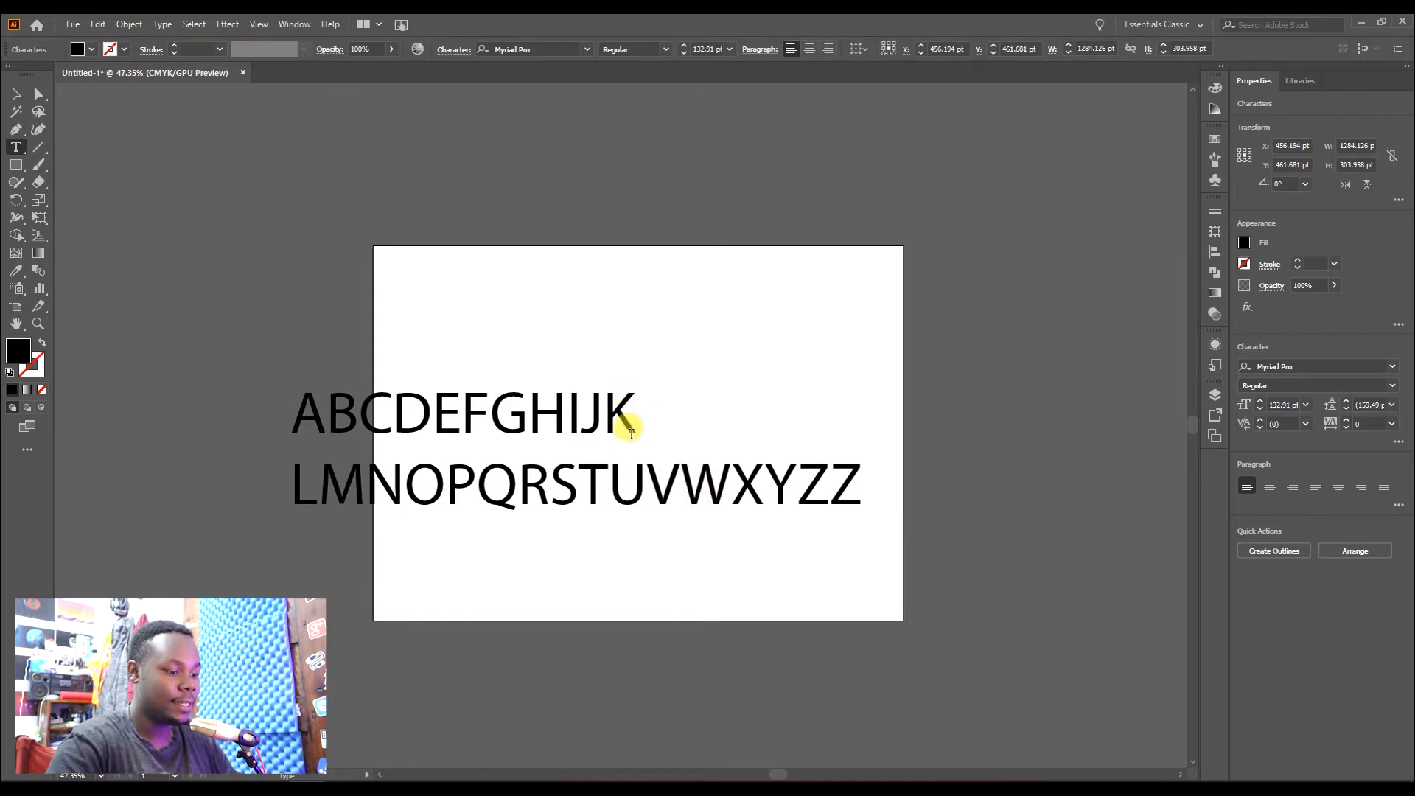
pyautogui.press('BackSpace')
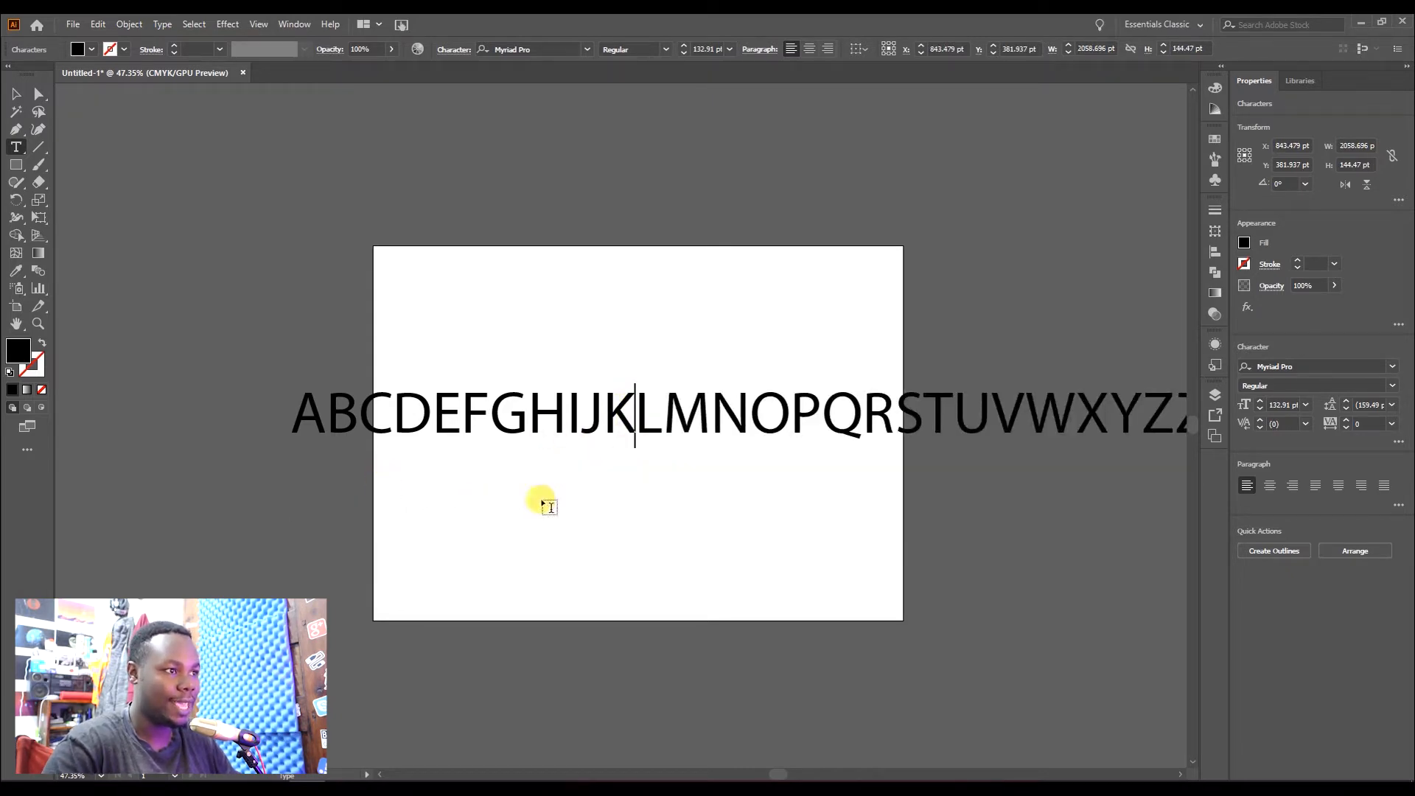
pyautogui.press('Return')
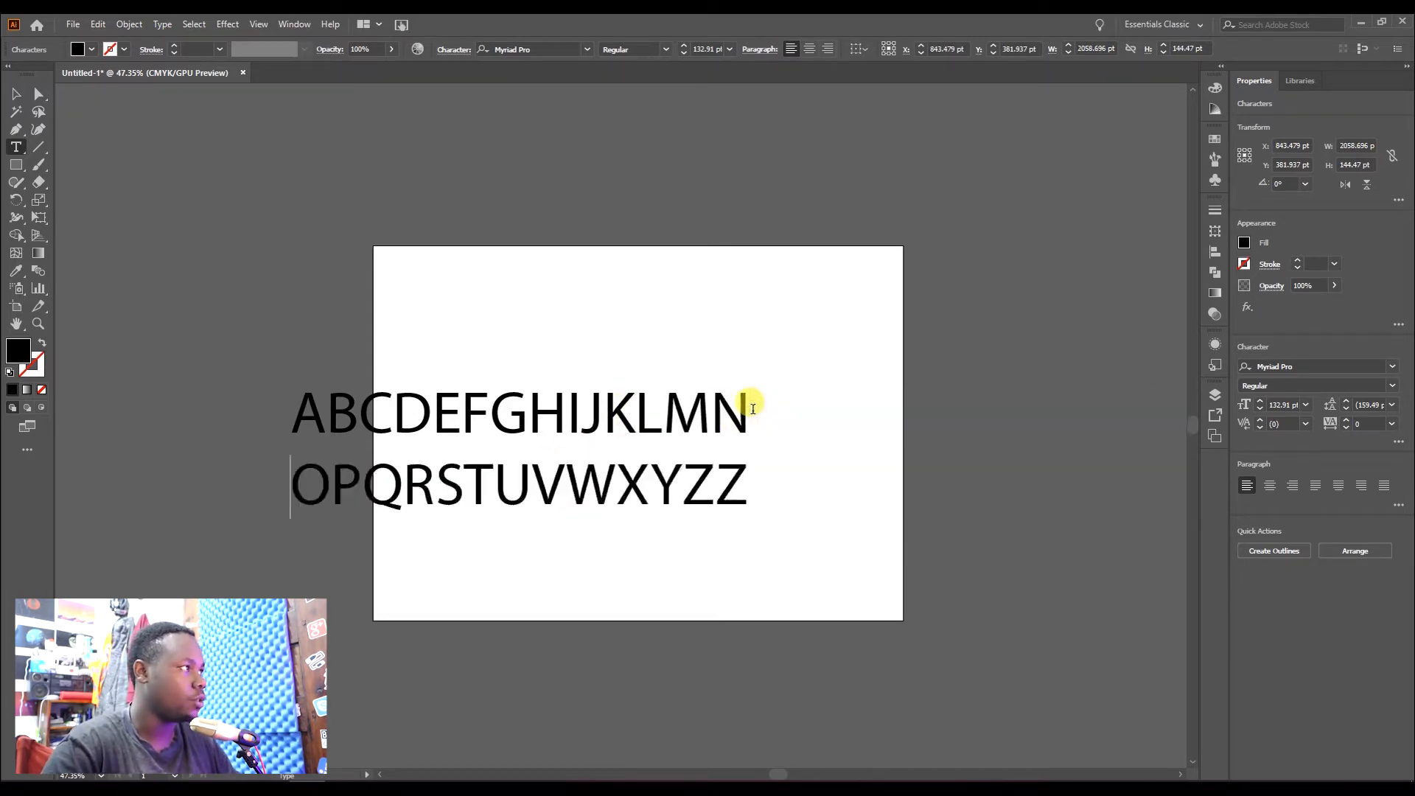
# - Delete the extra Z at the end of the second line and centre the two-line text on the artboard
pyautogui.click(15, 93)
pyautogui.moveTo(656, 498); pyautogui.dragTo(757, 537)
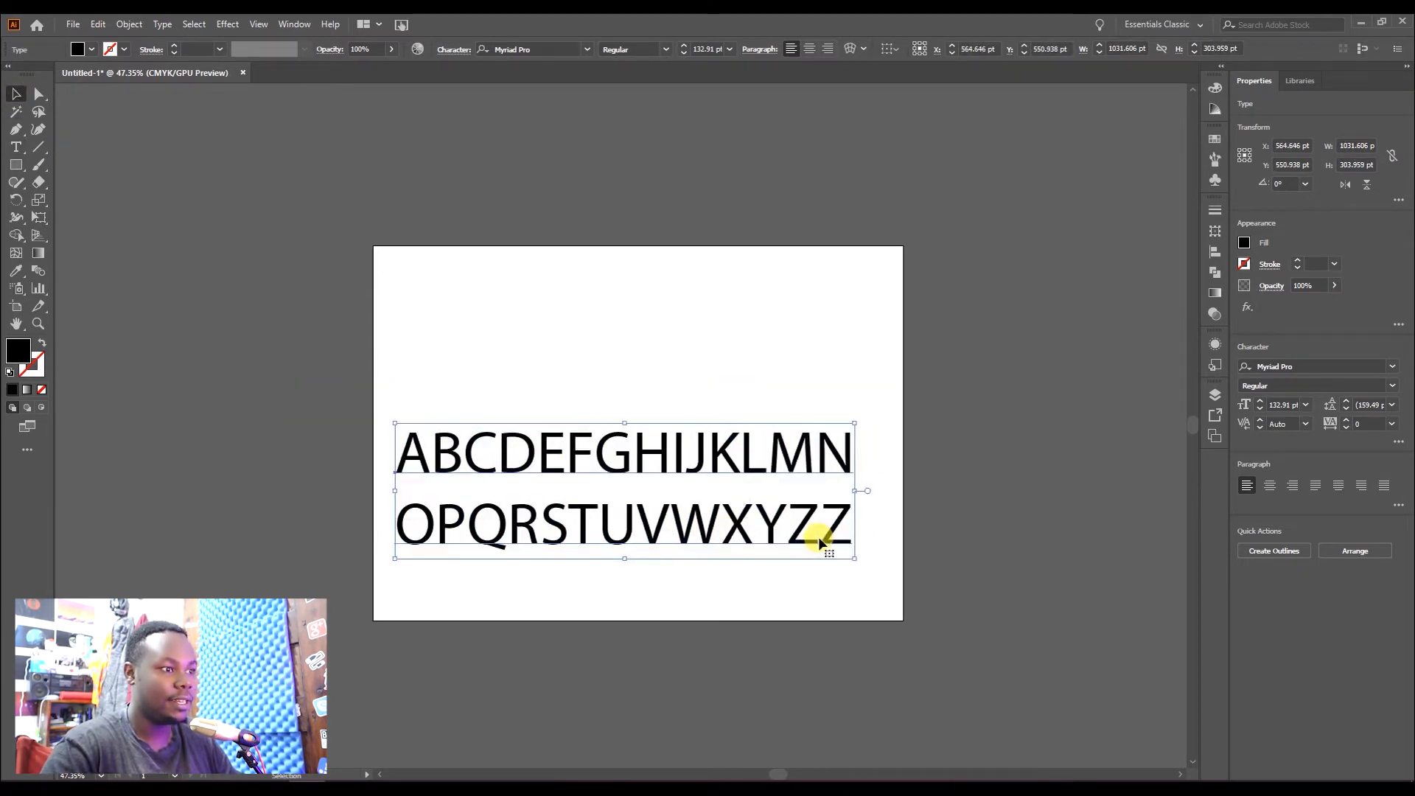
pyautogui.press('t')
pyautogui.click(840, 529)
pyautogui.press('BackSpace')
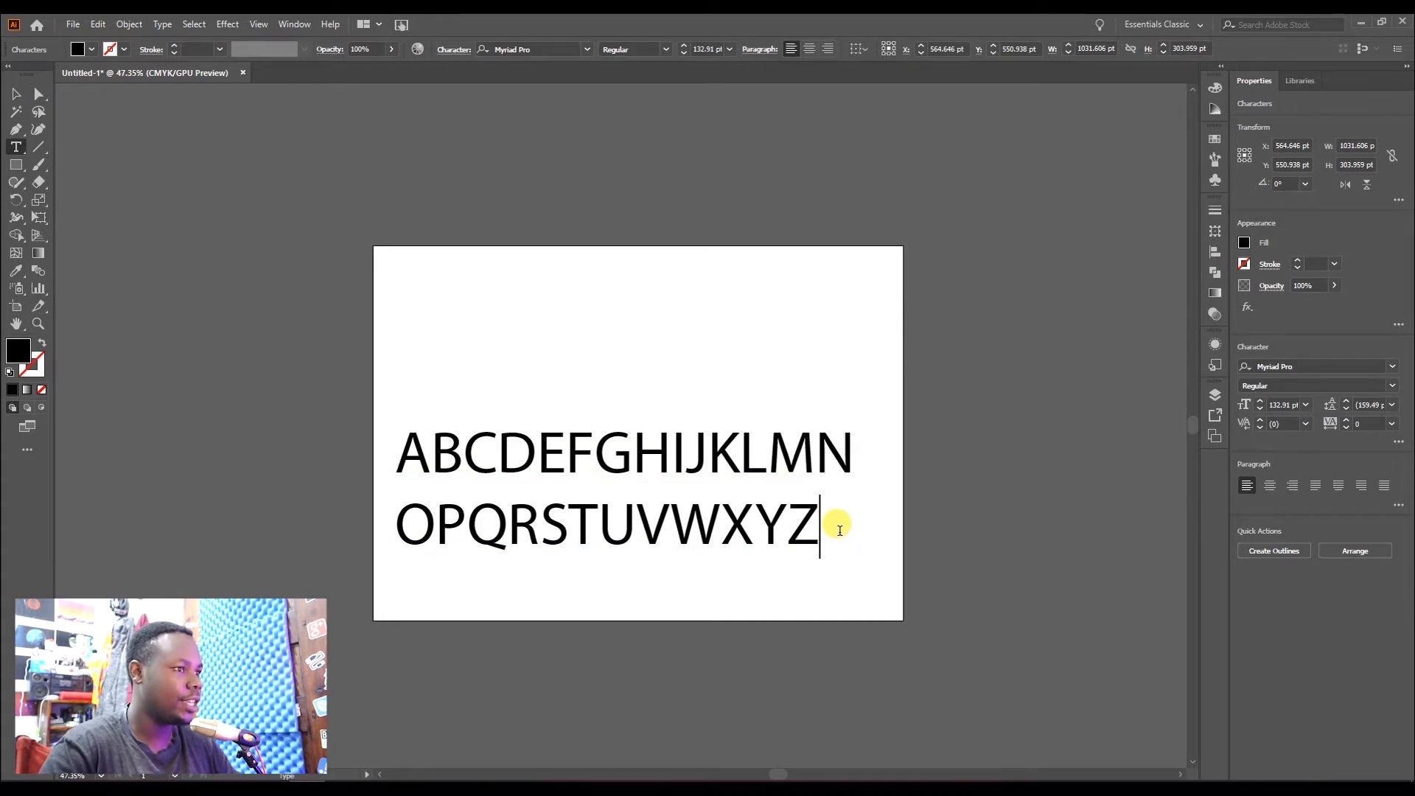
pyautogui.click(16, 93)
pyautogui.moveTo(728, 532); pyautogui.dragTo(740, 482)
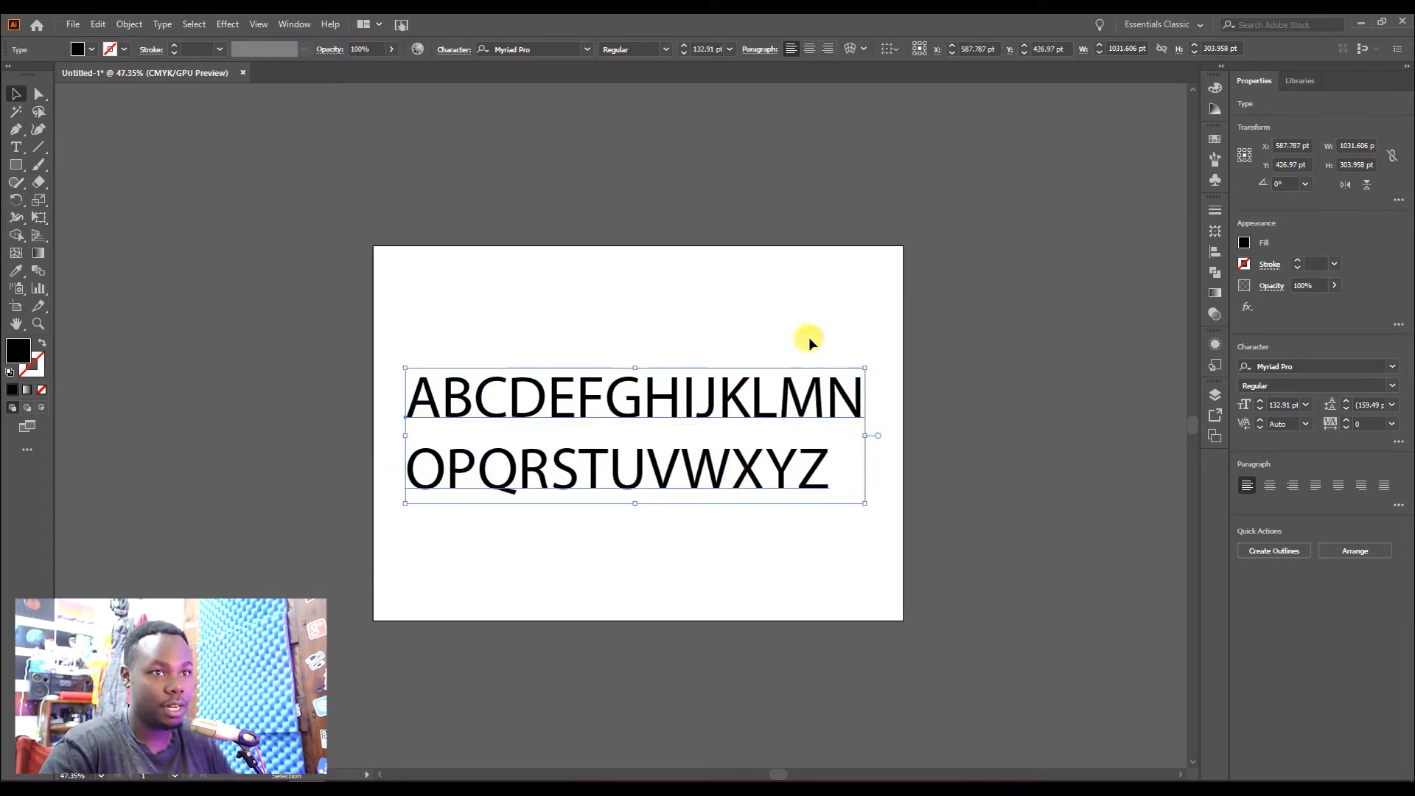
# - Browse the available fonts and set the alphabet text in Aku & Kamu
pyautogui.click(1392, 368)
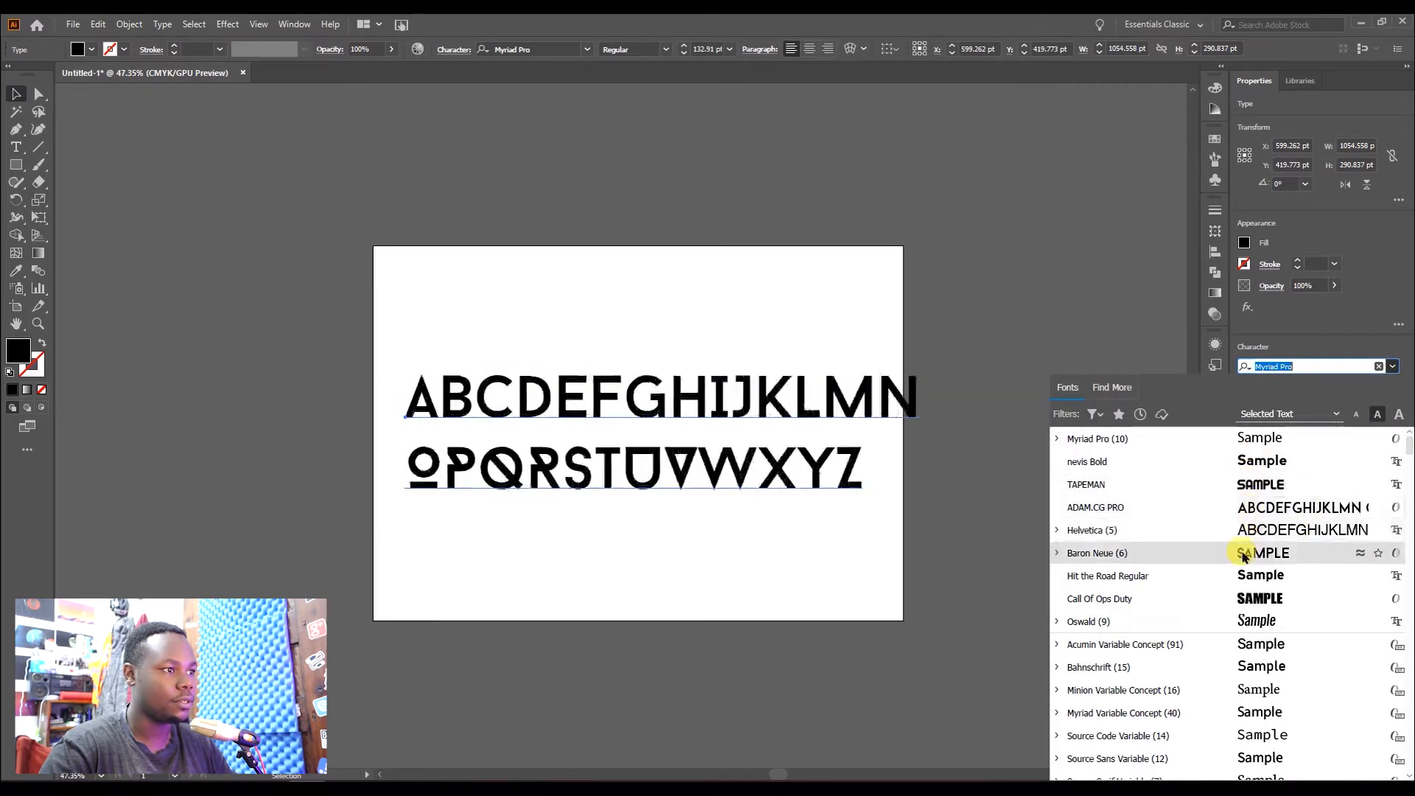
pyautogui.scroll(-2, 1244, 648)
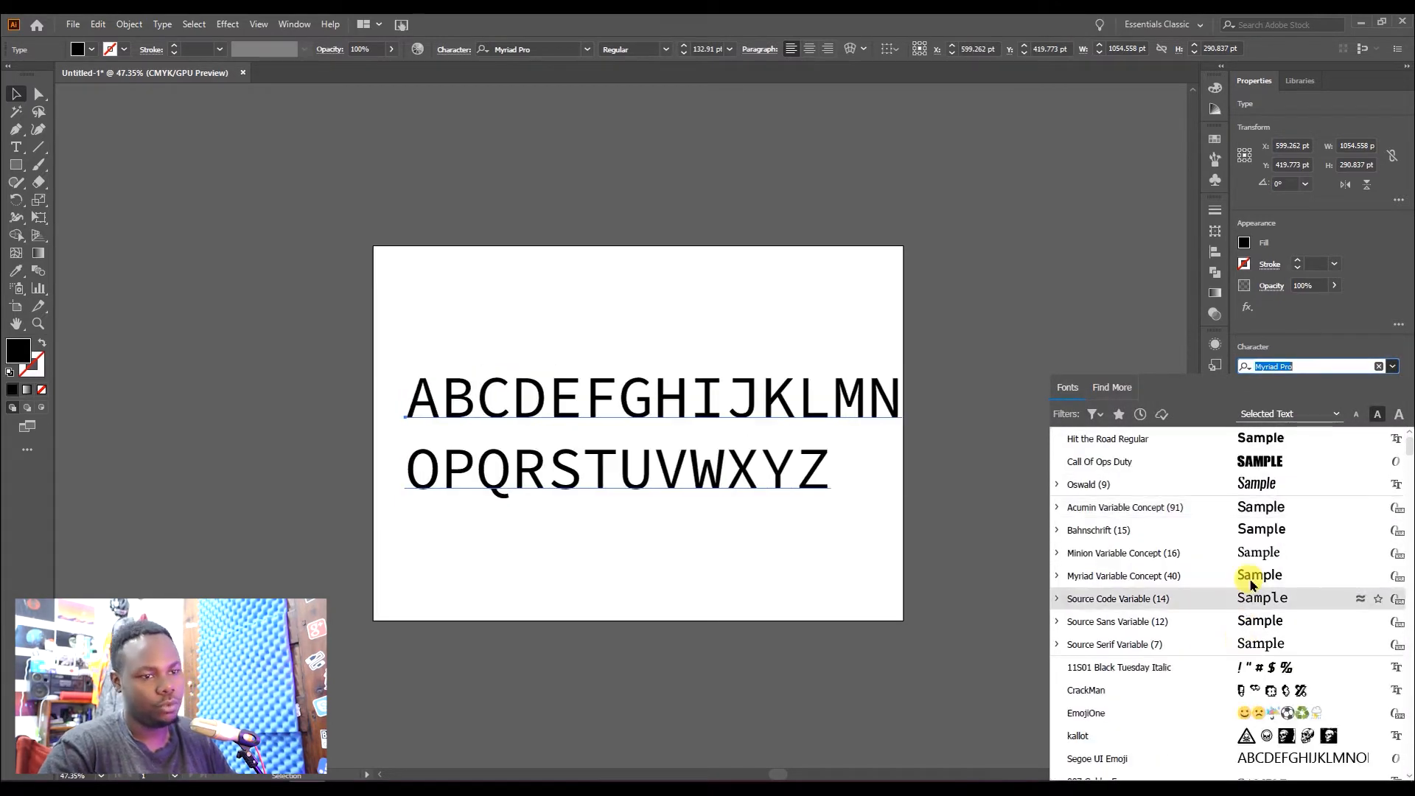
pyautogui.scroll(-1, 1255, 532)
pyautogui.scroll(-3, 1255, 532)
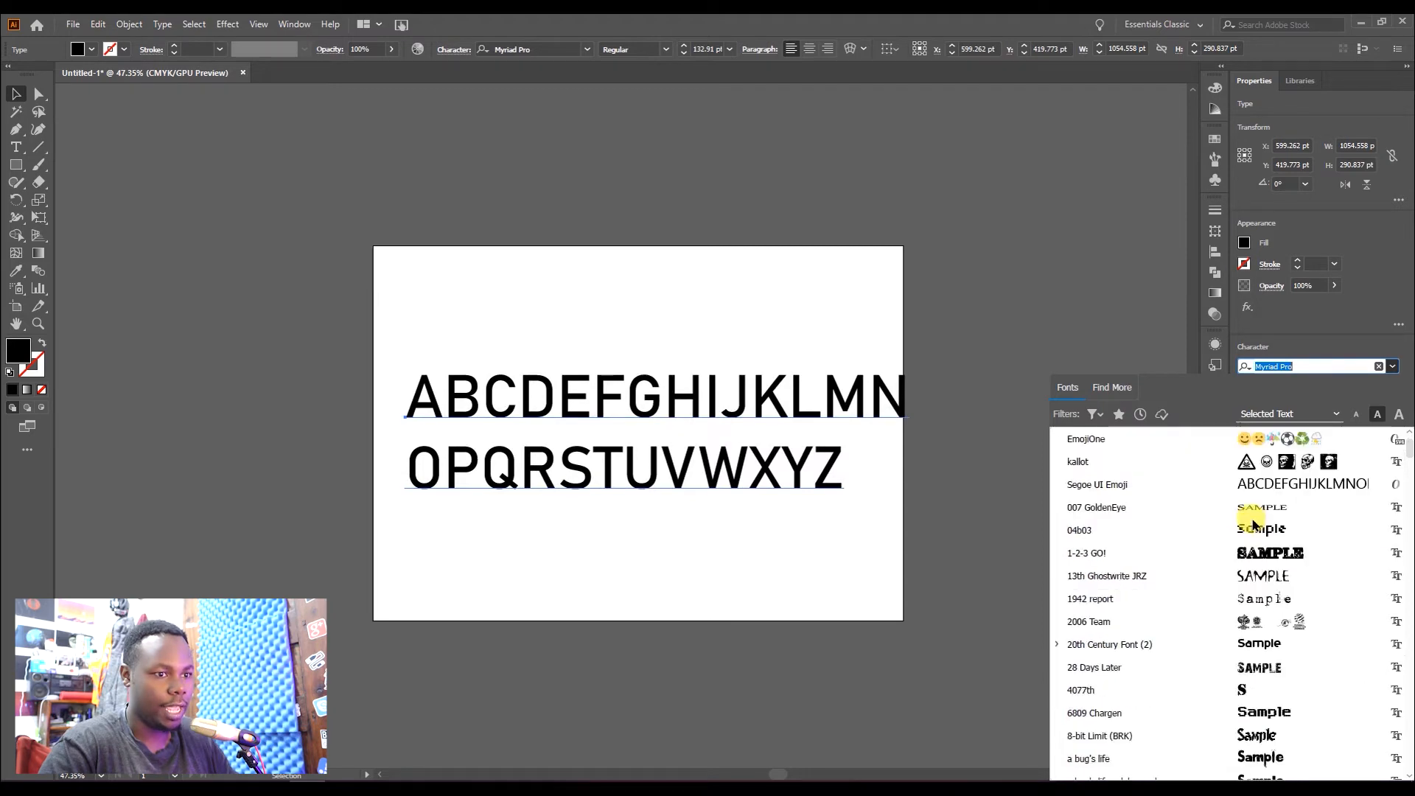
pyautogui.scroll(-7, 1239, 696)
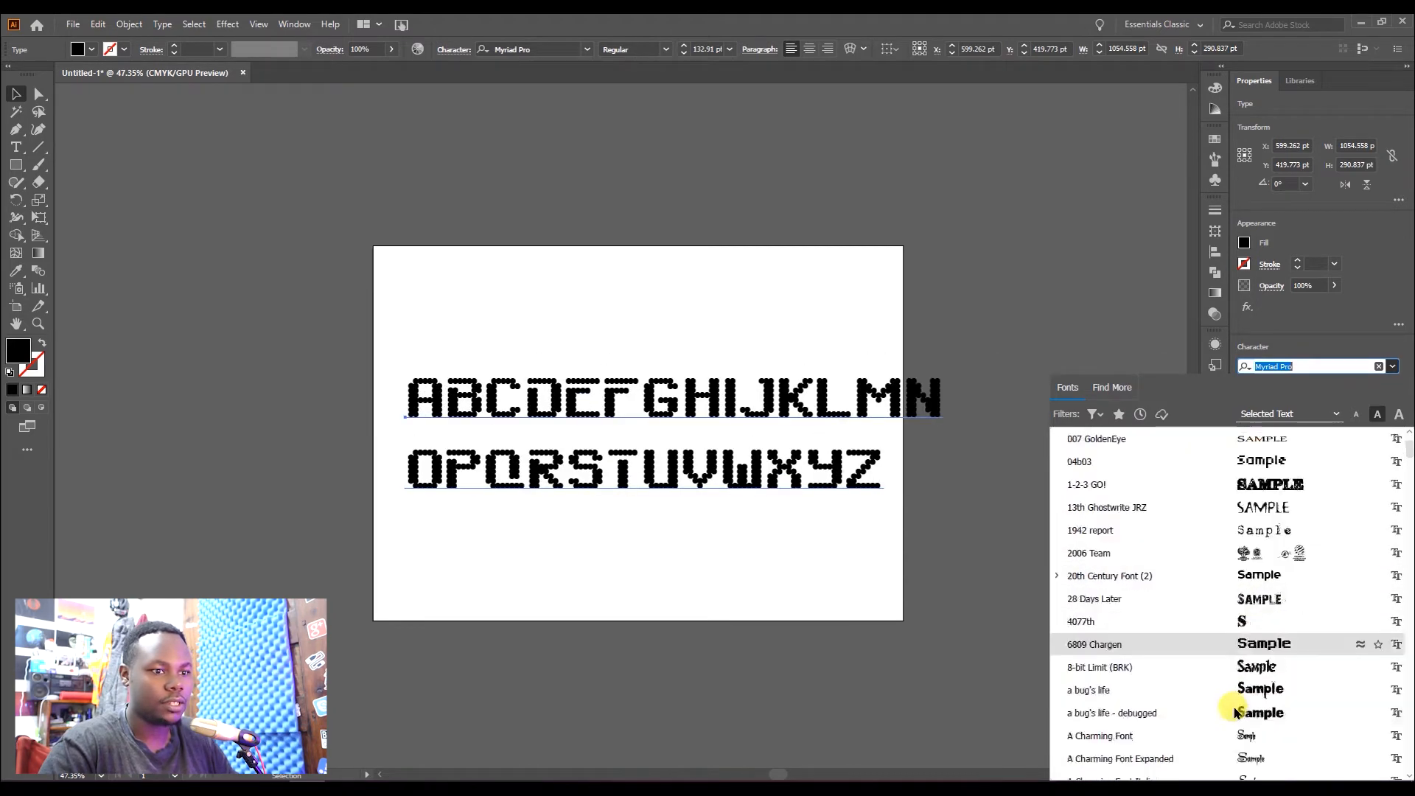
pyautogui.scroll(-7, 1239, 681)
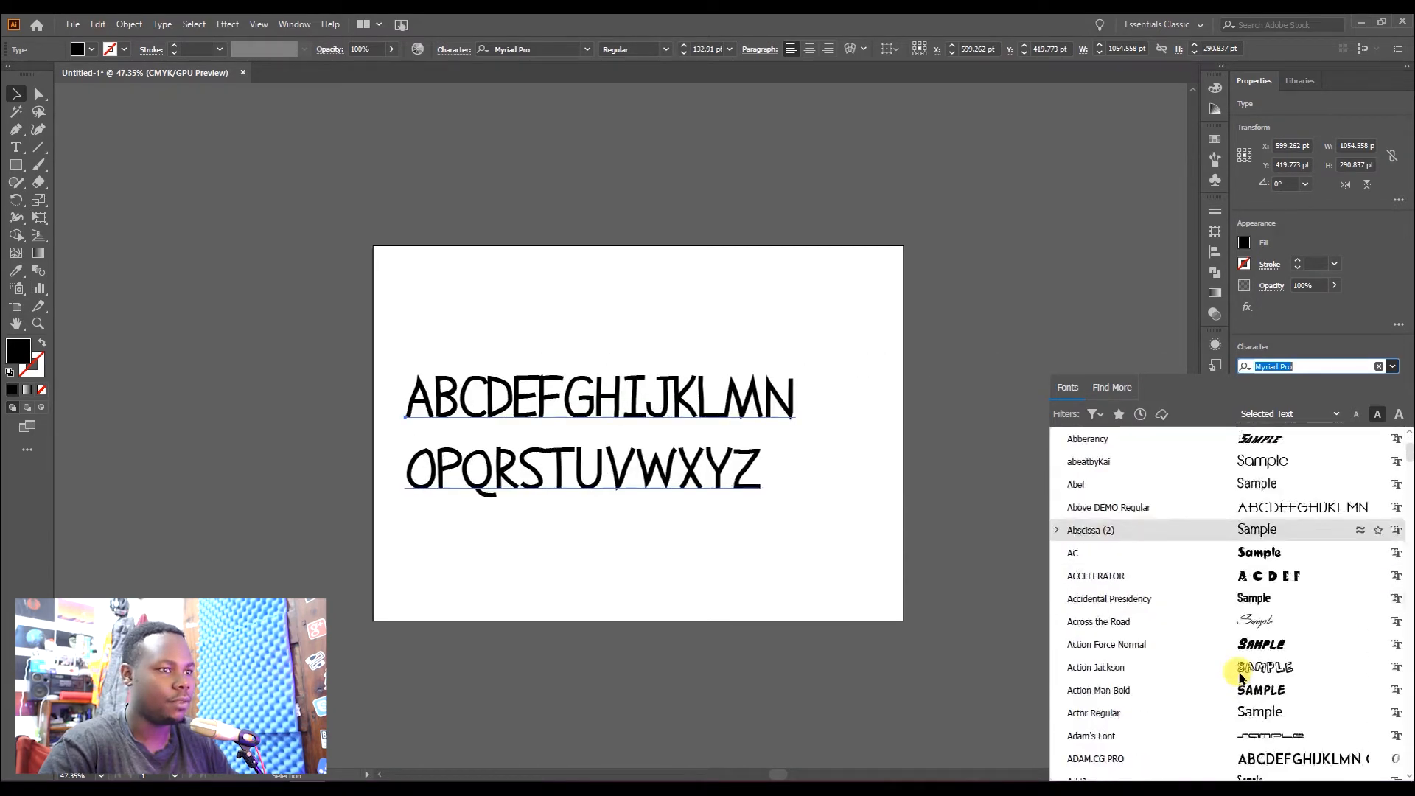
pyautogui.scroll(-3, 1240, 687)
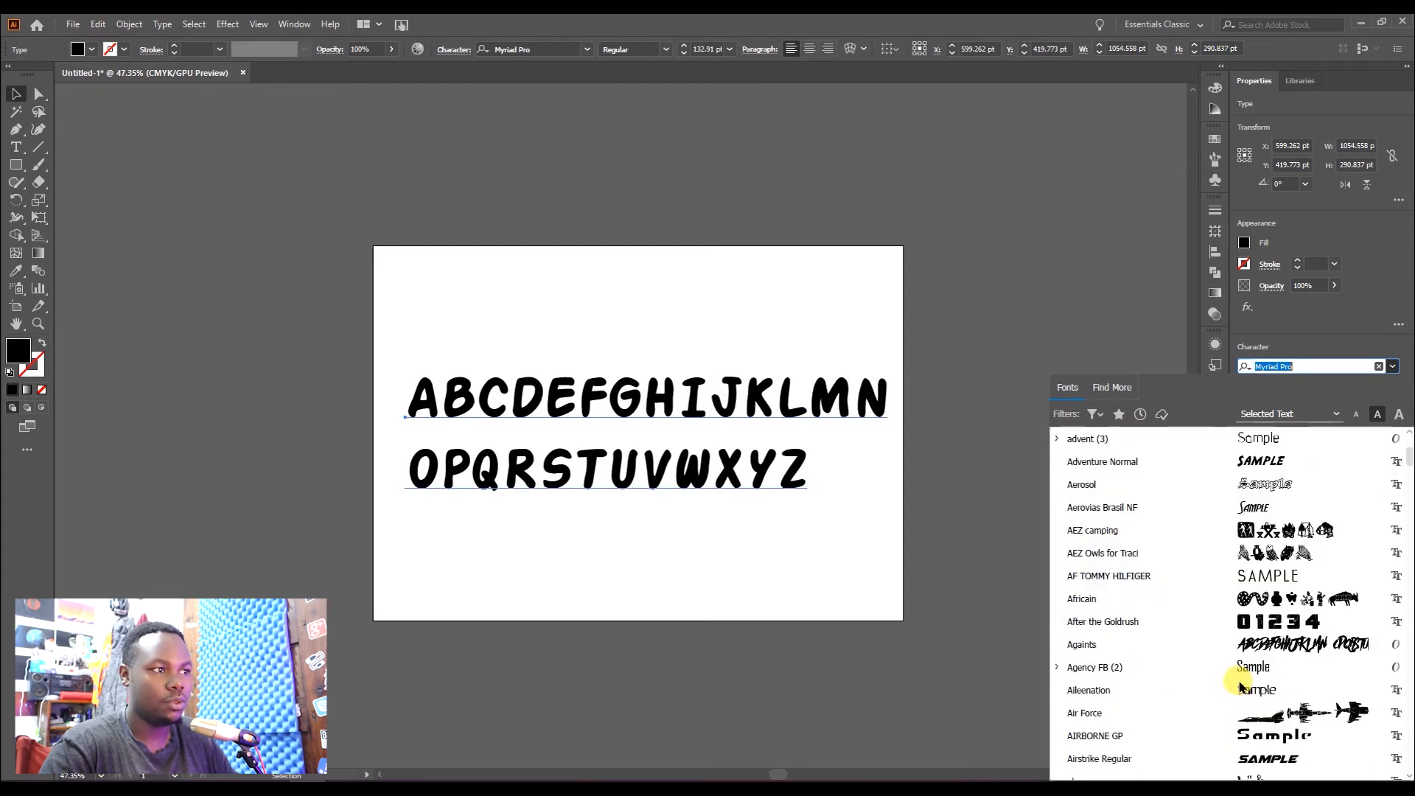
pyautogui.scroll(-6, 1245, 466)
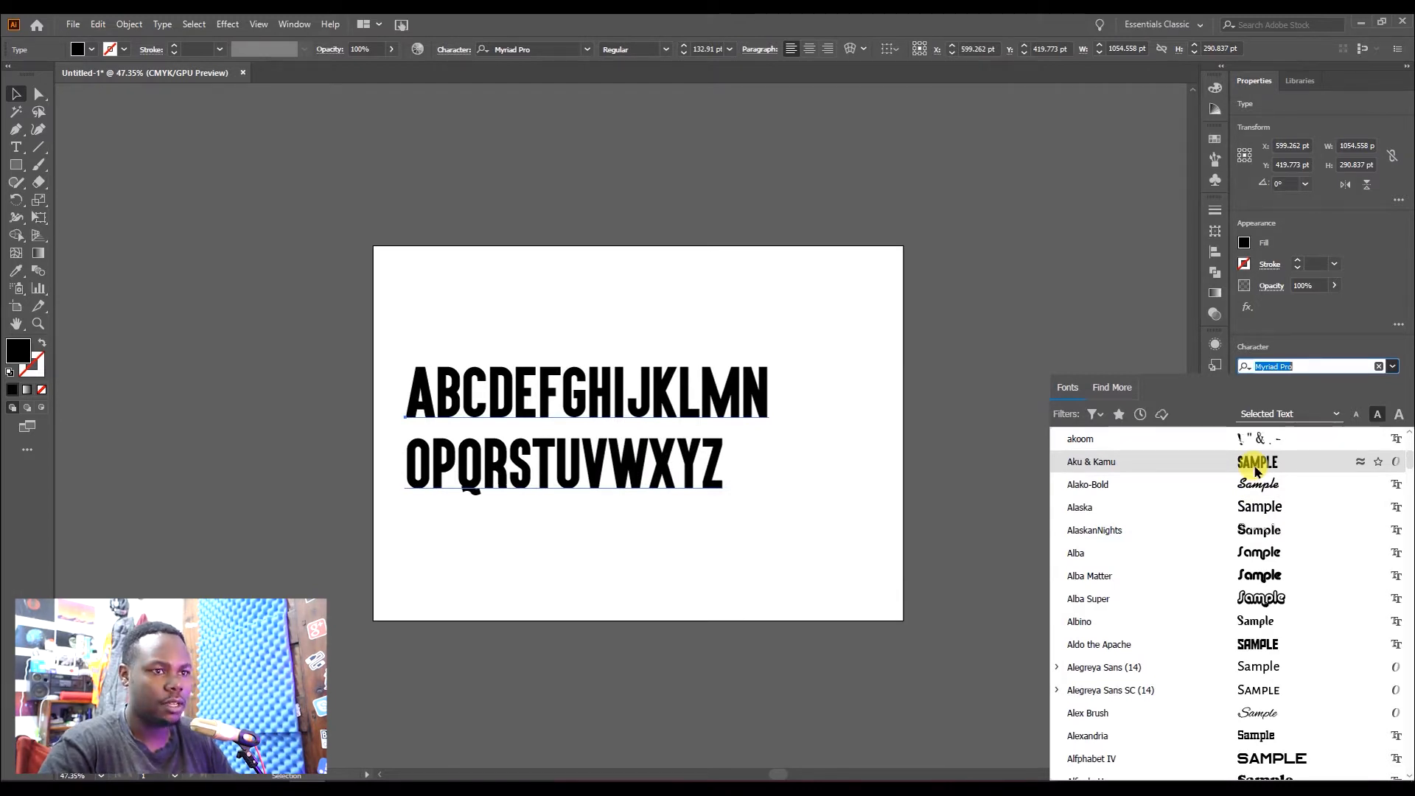
pyautogui.click(1258, 470)
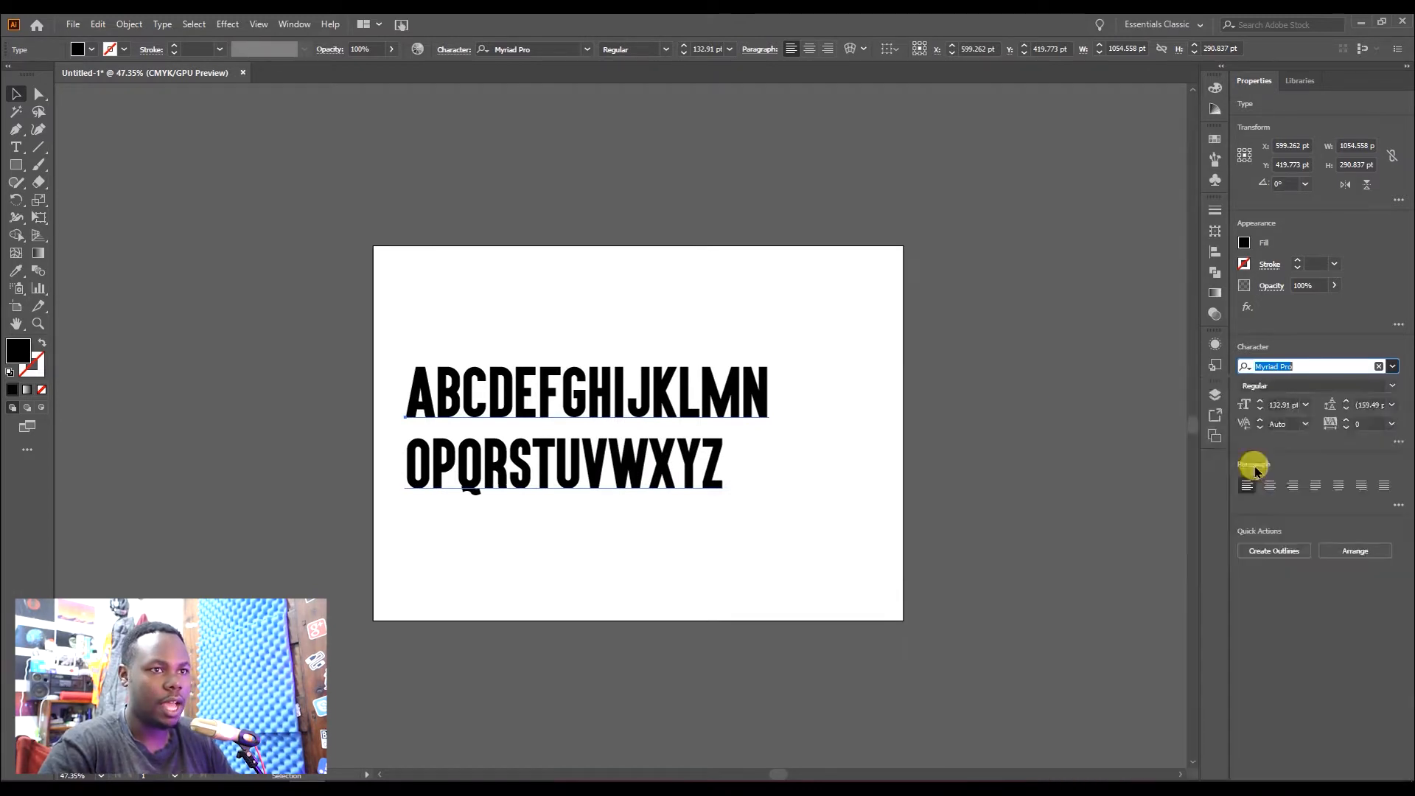
pyautogui.click(1393, 385)
pyautogui.click(1392, 385)
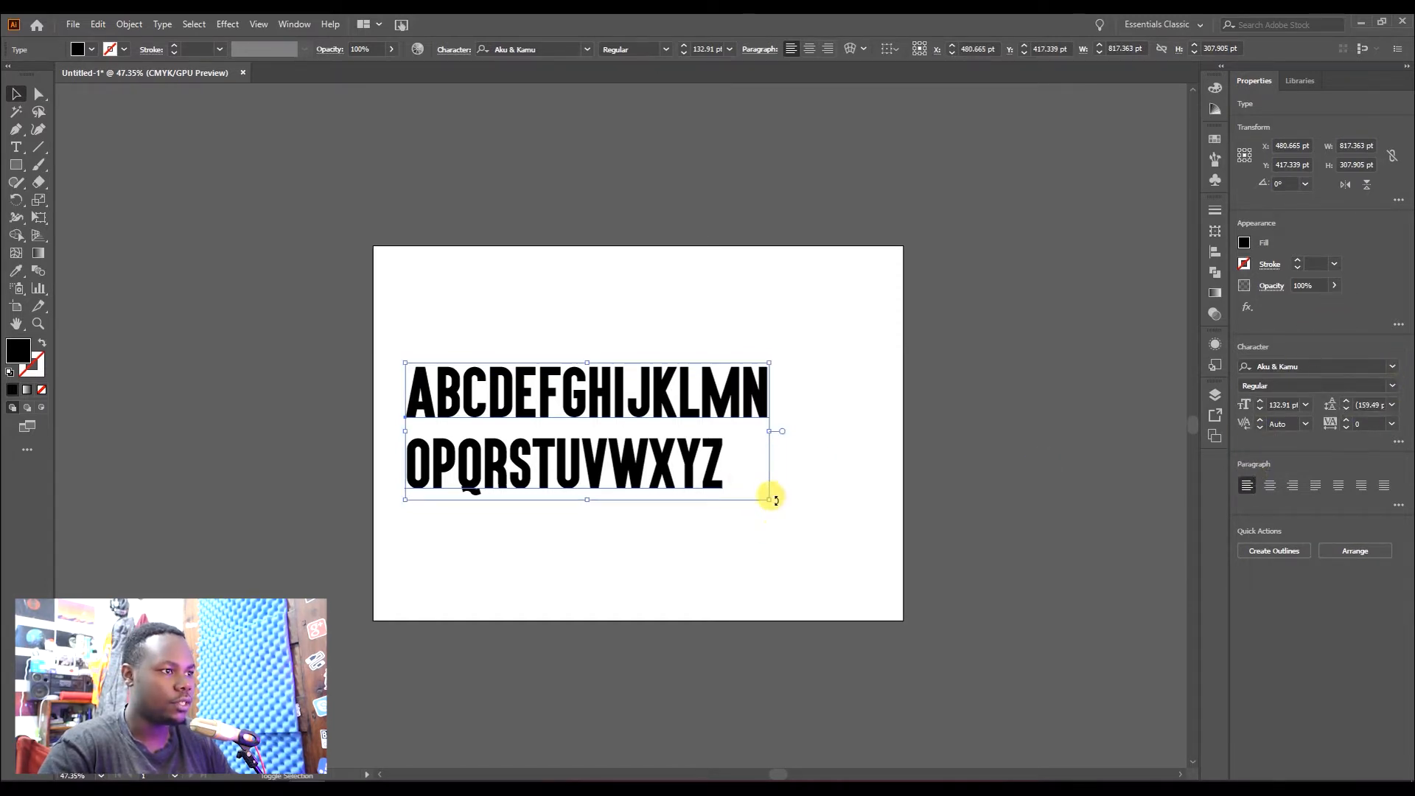
# - Enlarge the alphabet text to about 173 pt and shift it to sit centred on the artboard
pyautogui.moveTo(768, 497); pyautogui.dragTo(880, 542)
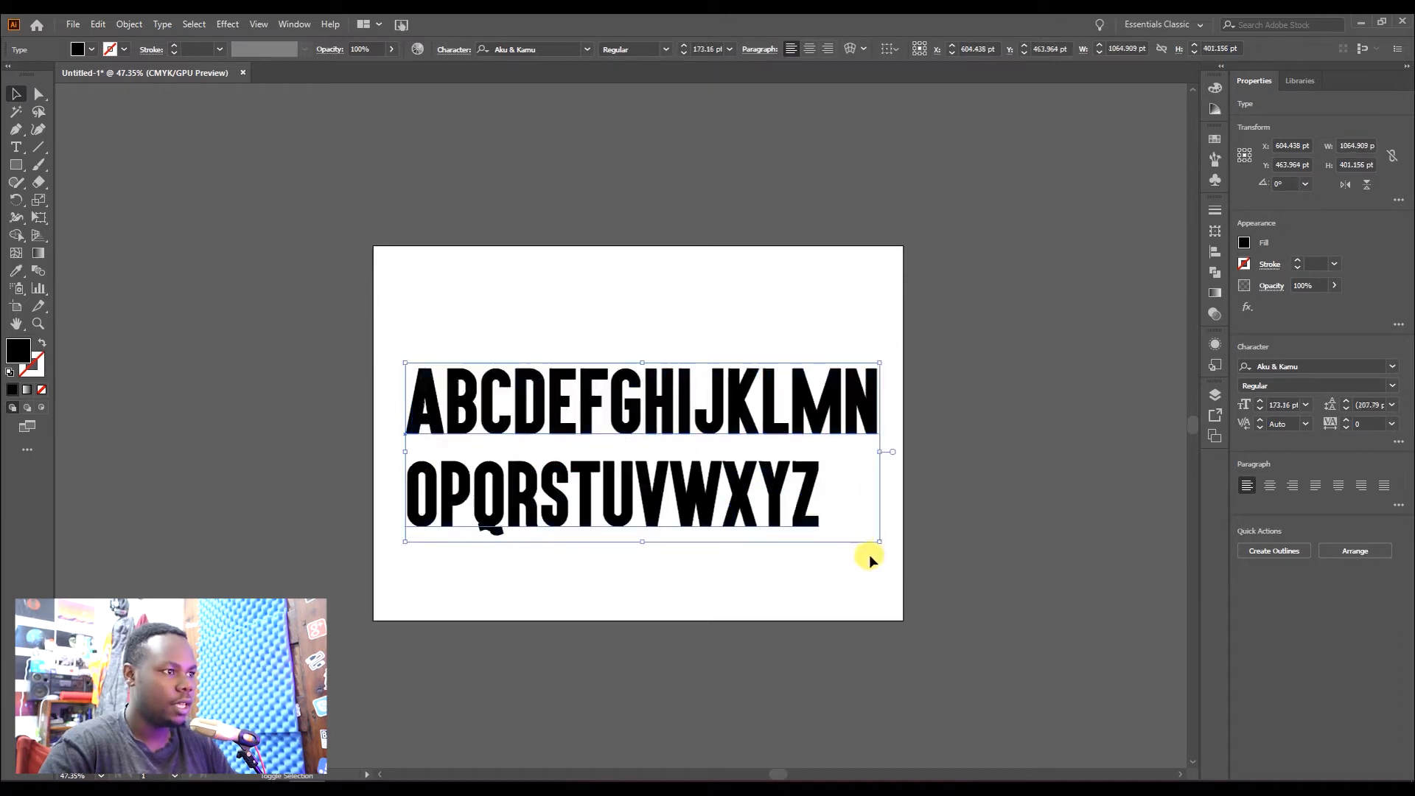
pyautogui.moveTo(715, 496); pyautogui.dragTo(708, 494)
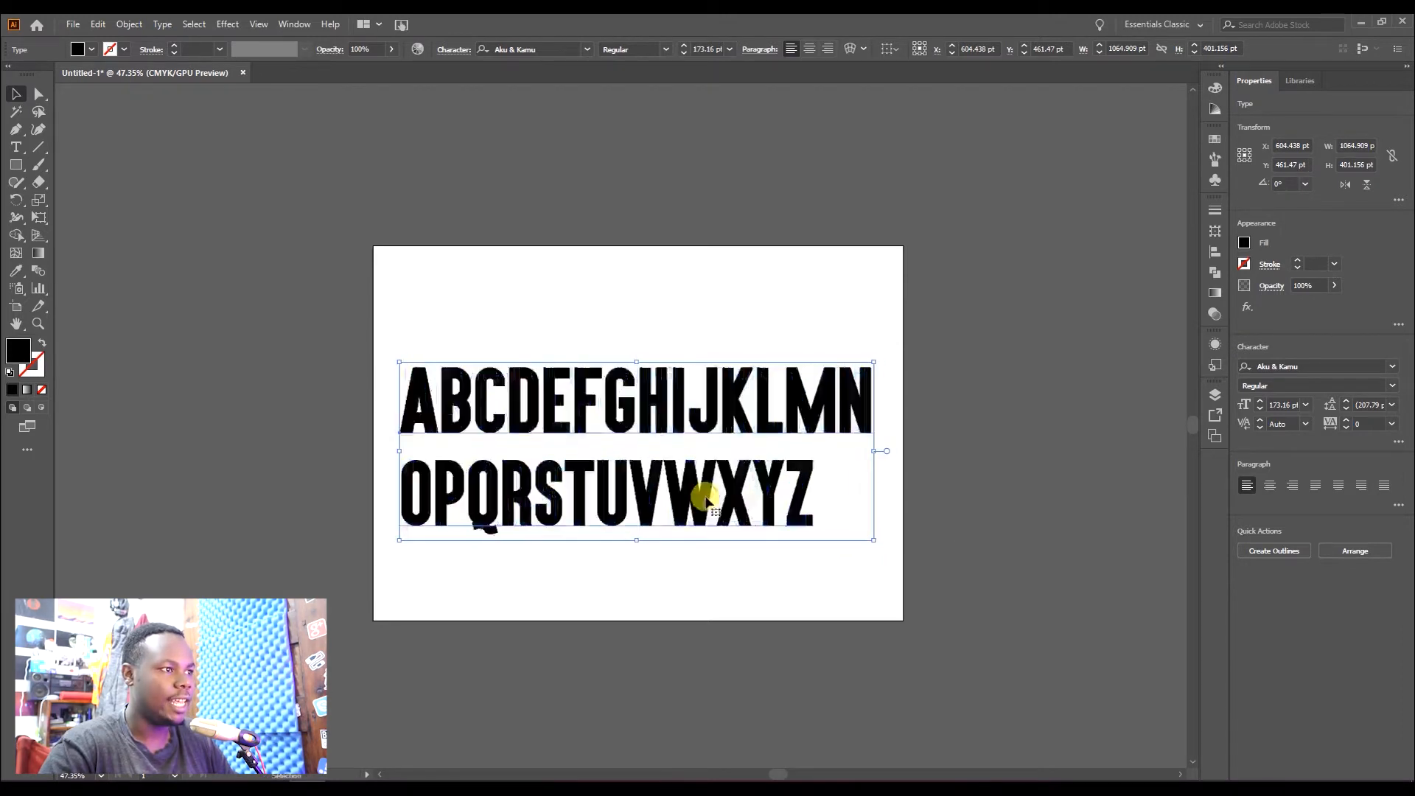
# - Convert the two-line alphabet text to outlines
pyautogui.press('z')
pyautogui.click(736, 472)
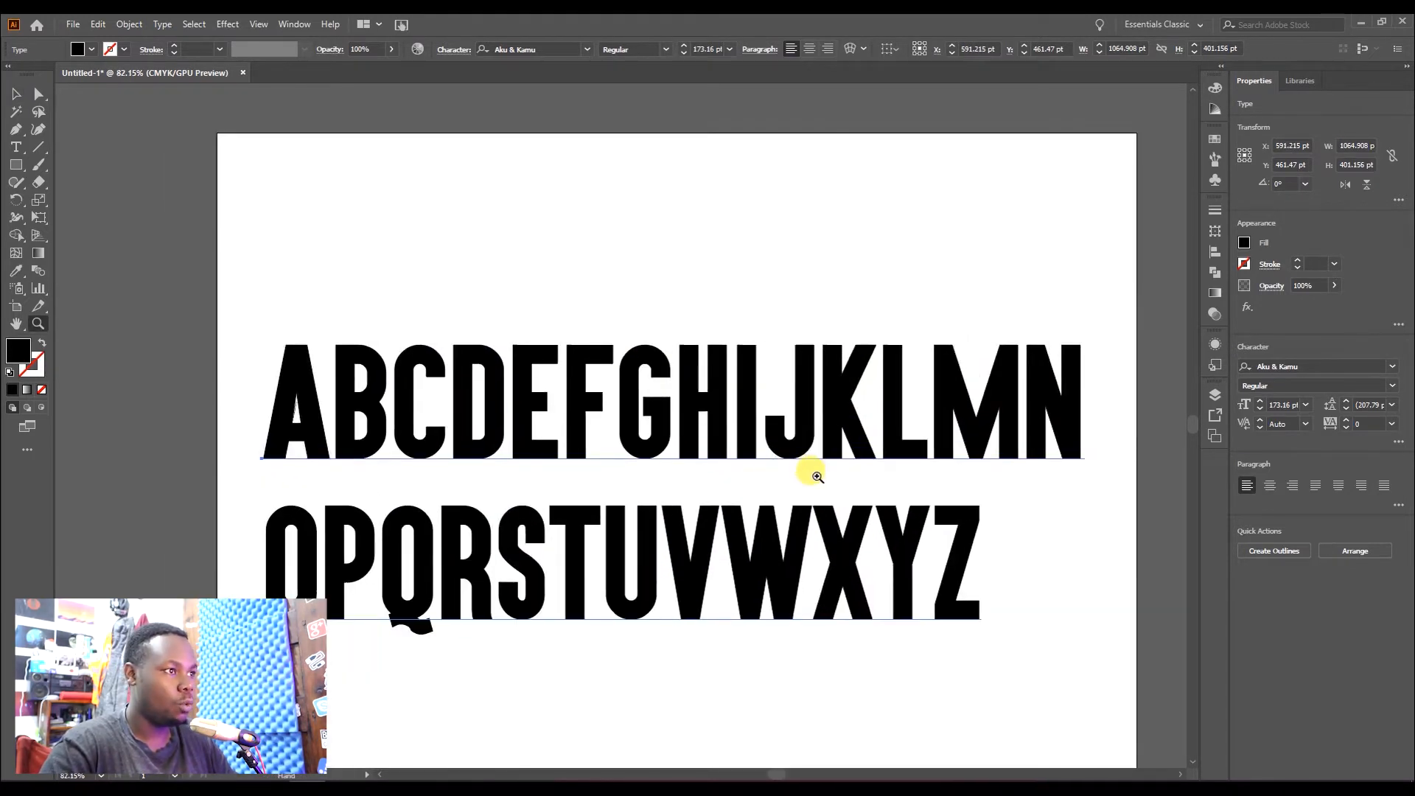
pyautogui.press('v')
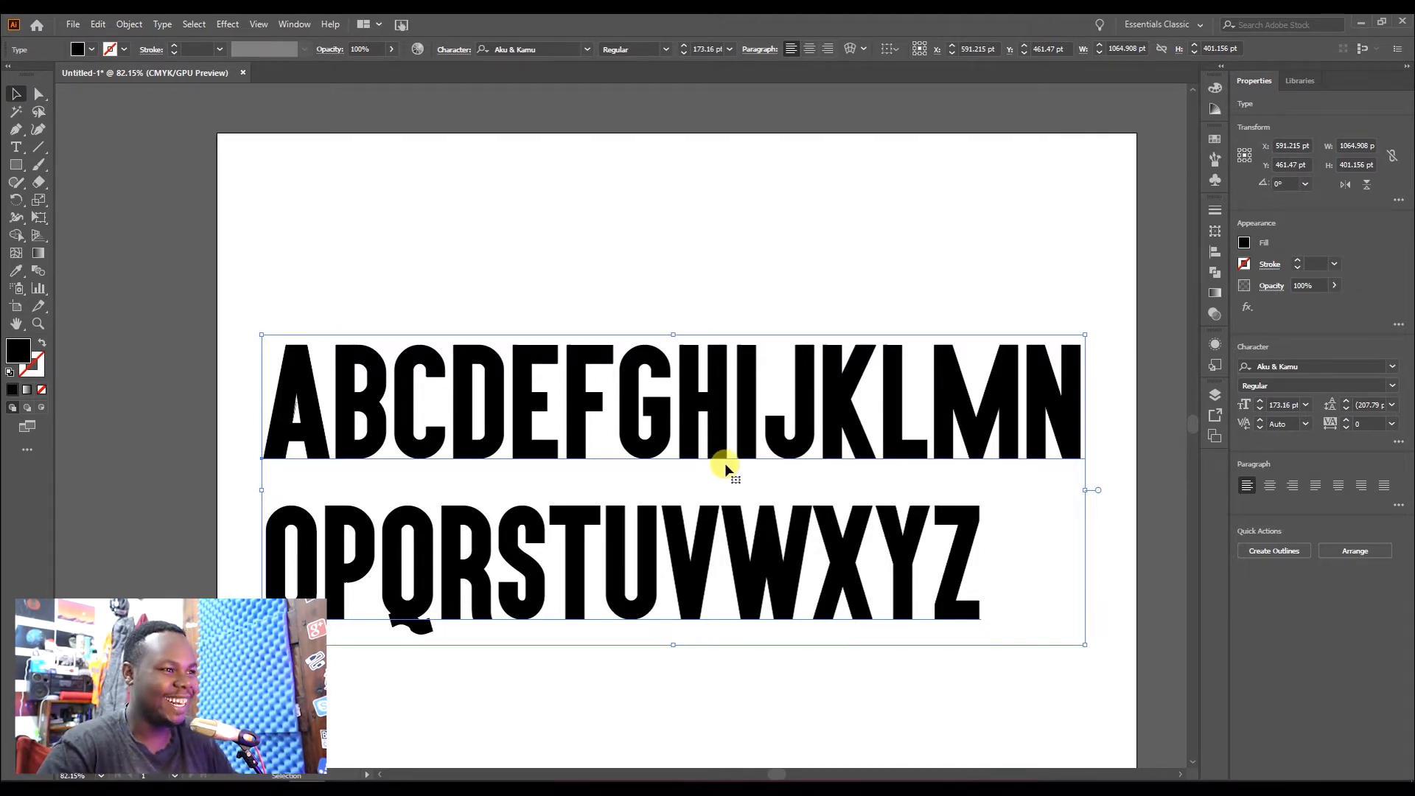
pyautogui.rightClick(728, 426)
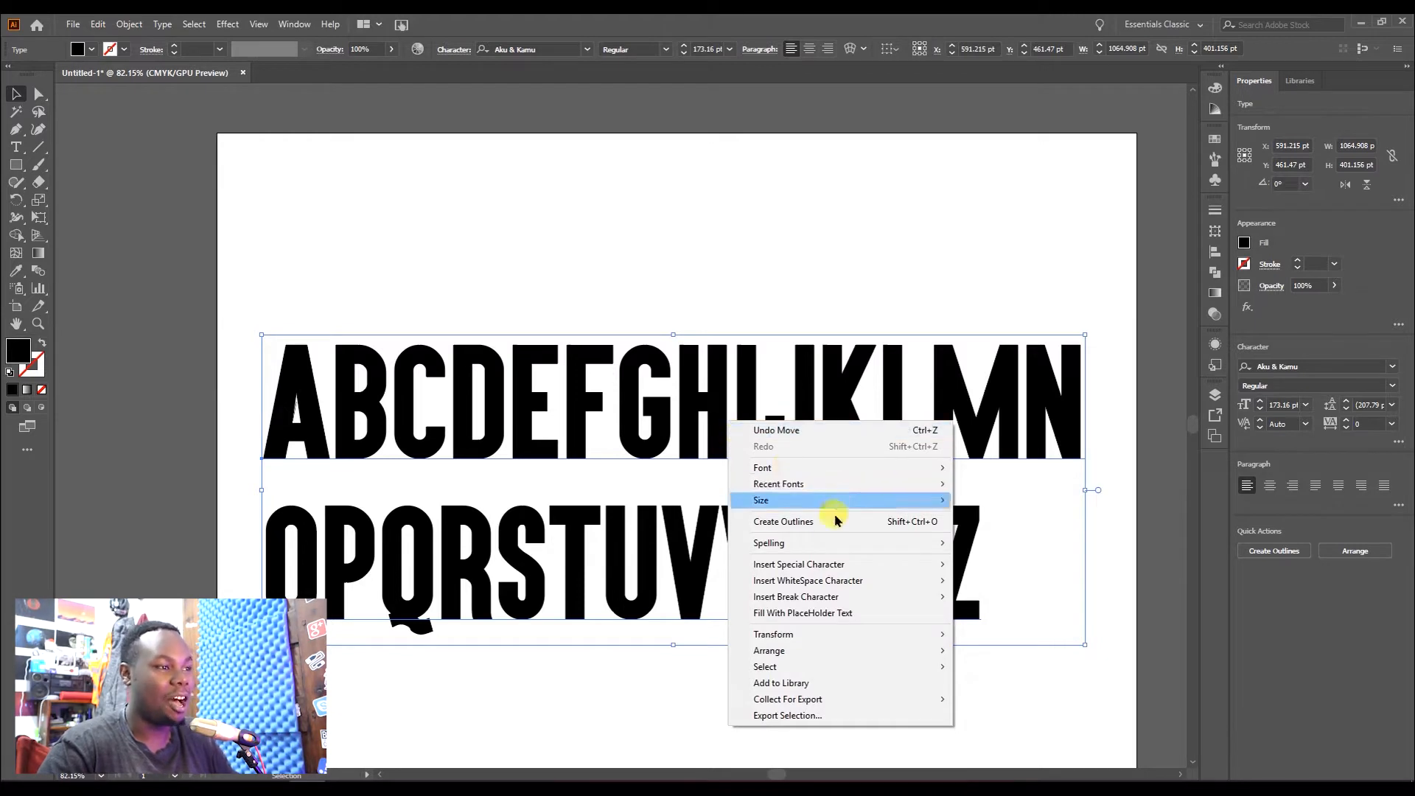
pyautogui.click(783, 521)
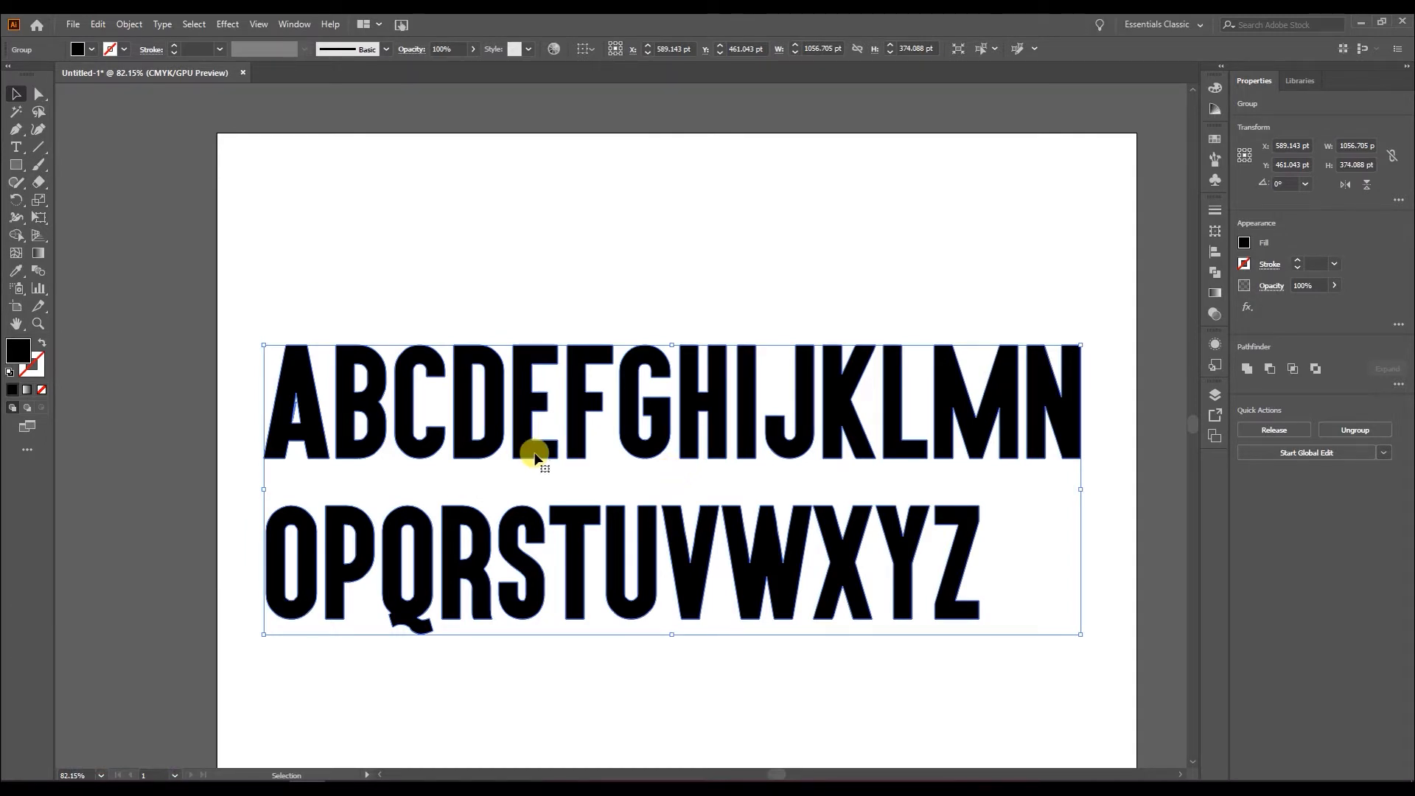
# - Ungroup the outlined alphabet into separate letter shapes
pyautogui.moveTo(634, 451); pyautogui.dragTo(640, 446)
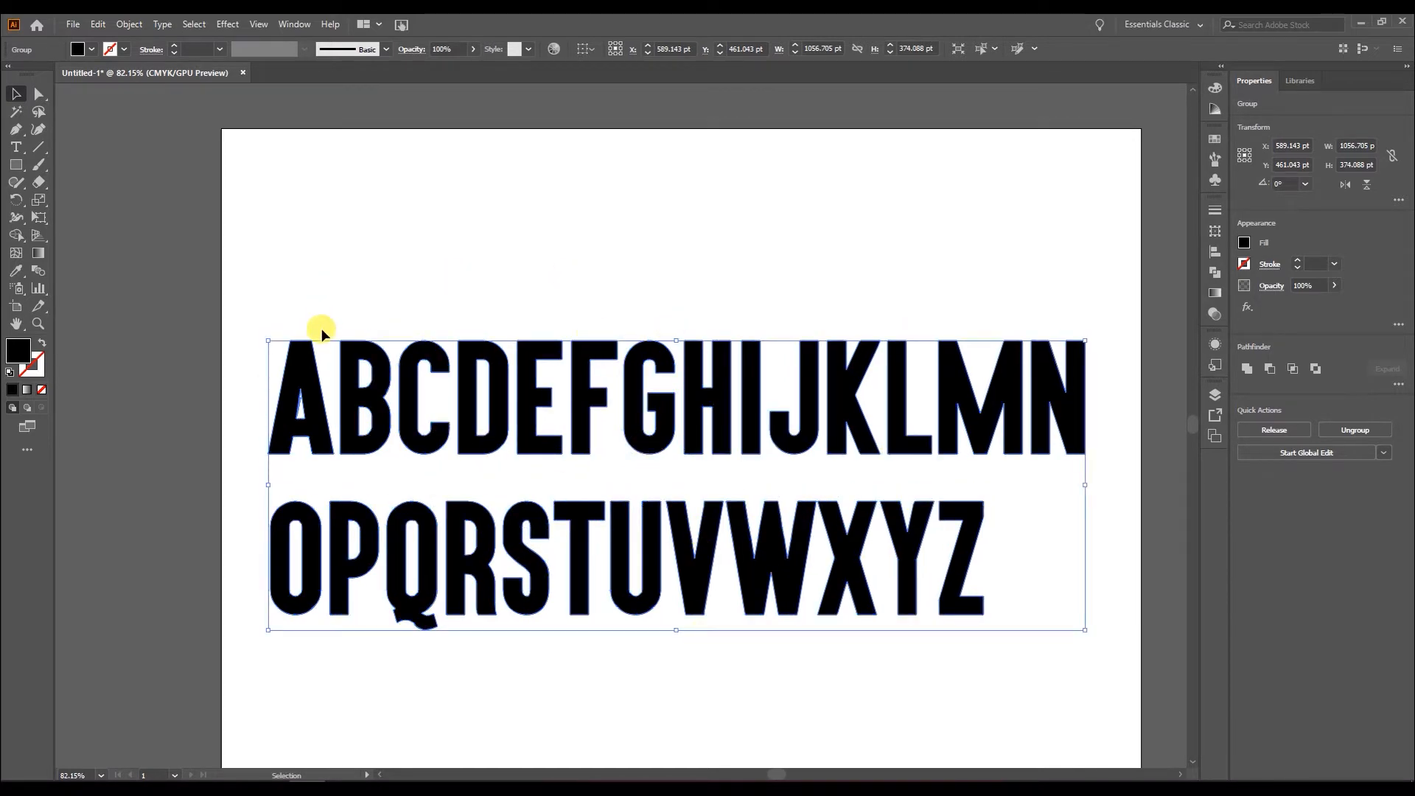
pyautogui.press('z')
pyautogui.moveTo(374, 379); pyautogui.dragTo(413, 391)
pyautogui.moveTo(424, 450); pyautogui.dragTo(610, 452)
pyautogui.click(502, 155)
pyautogui.rightClick(564, 399)
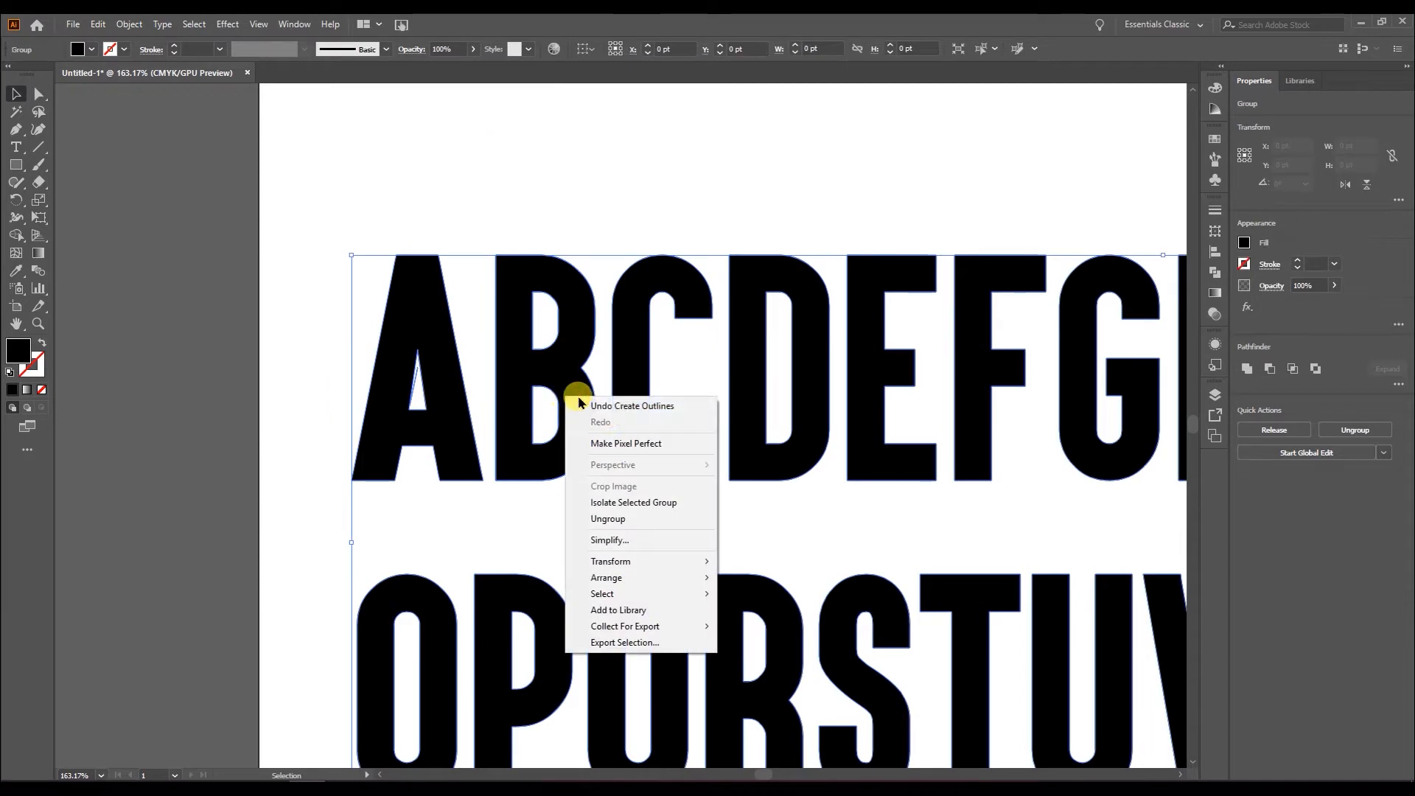
pyautogui.click(619, 515)
# - Select several individual letters in the first row to check that each is a separate object
pyautogui.click(590, 298)
pyautogui.click(685, 302)
pyautogui.click(743, 333)
pyautogui.click(858, 352)
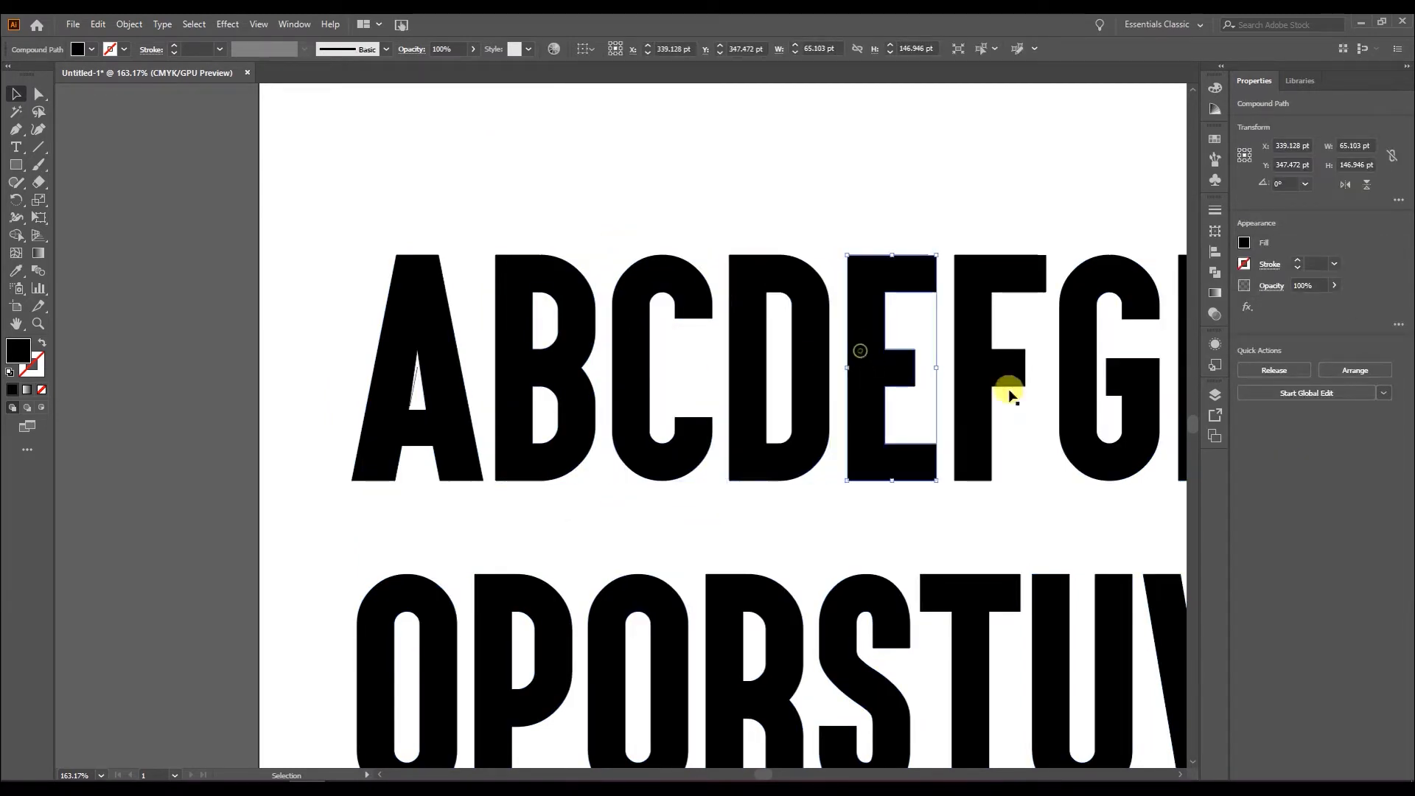
pyautogui.moveTo(1026, 389); pyautogui.dragTo(684, 350)
pyautogui.click(635, 339)
pyautogui.moveTo(328, 294); pyautogui.dragTo(906, 331)
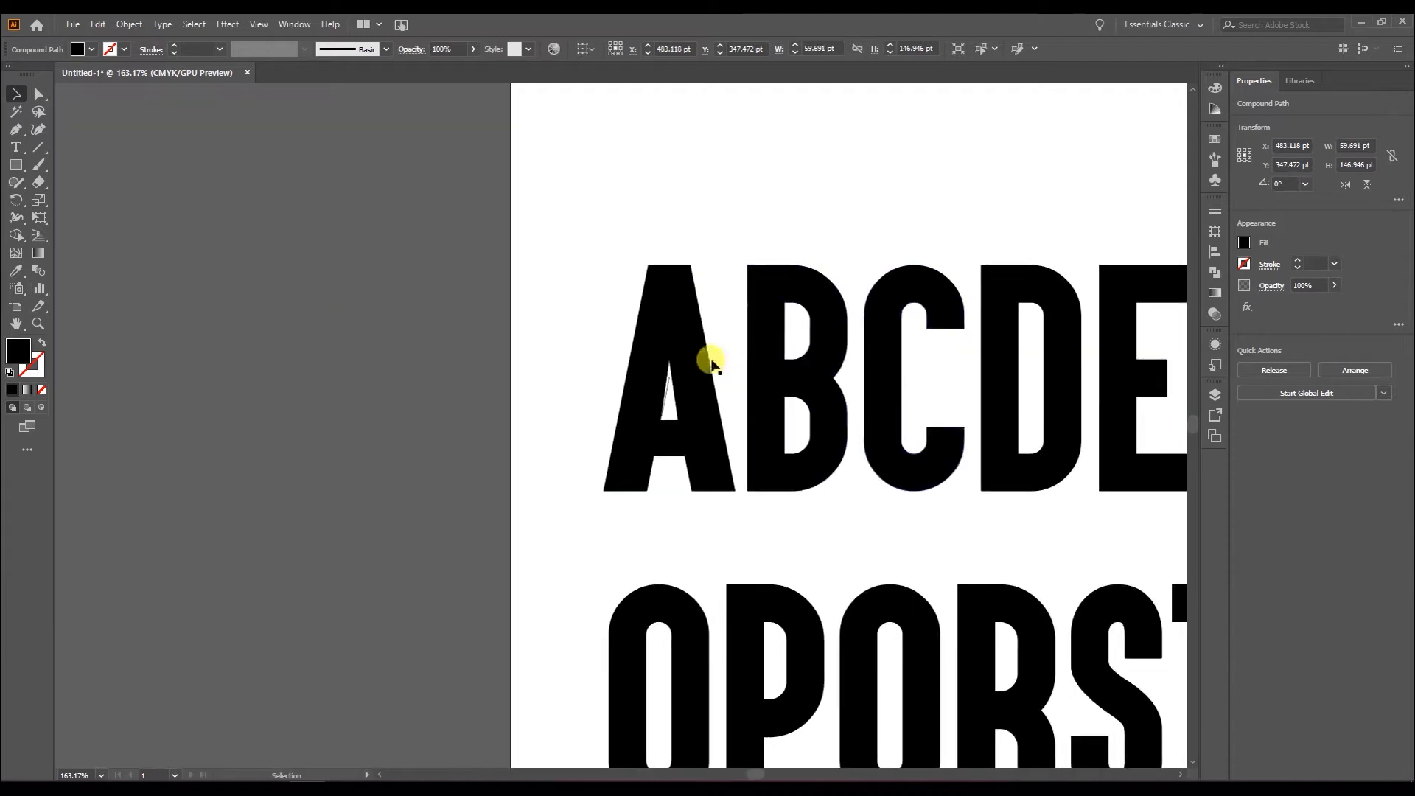
# - Shift the letter A to the left, away from the B, and undo the move
pyautogui.press('z')
pyautogui.moveTo(660, 362); pyautogui.dragTo(909, 344)
pyautogui.moveTo(845, 442); pyautogui.dragTo(848, 383)
pyautogui.press('v')
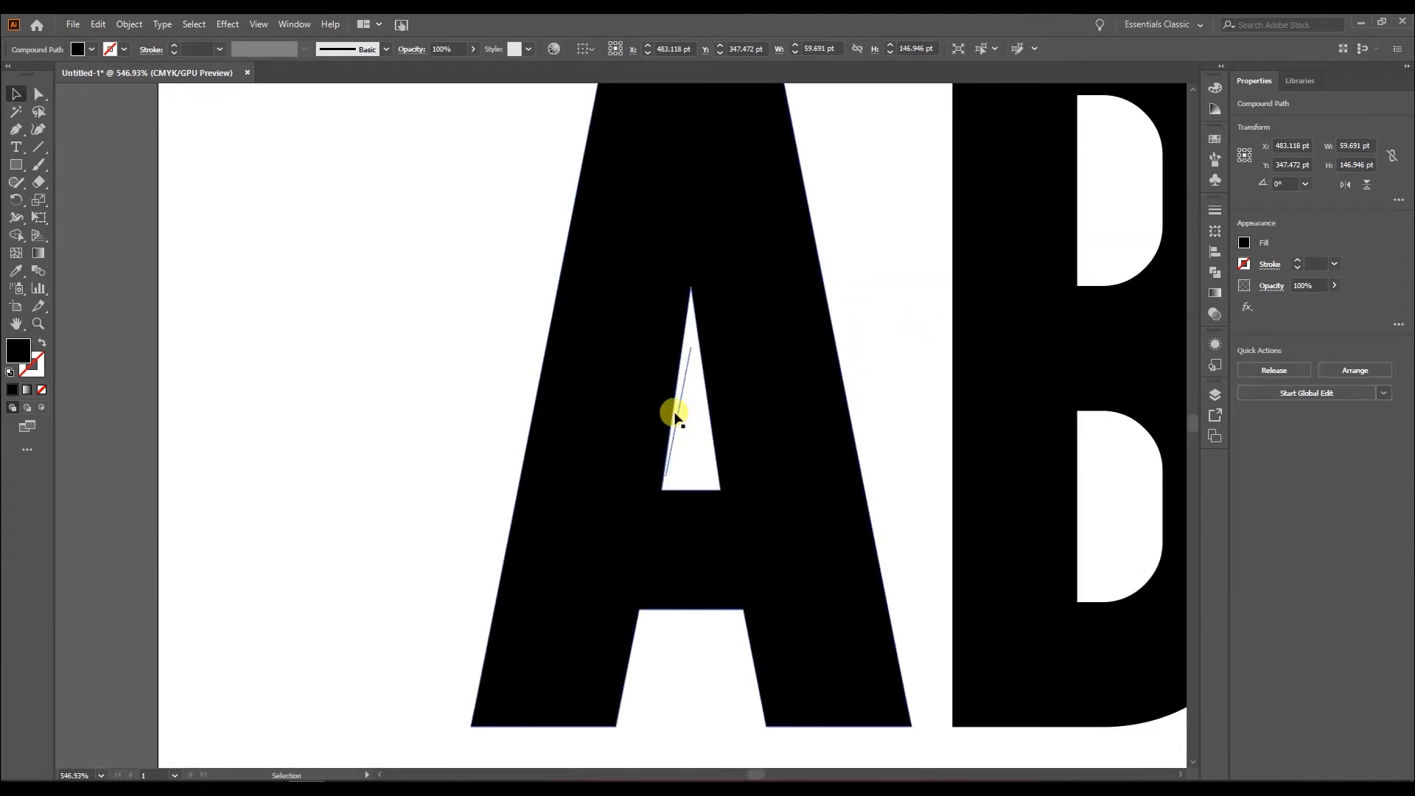
pyautogui.moveTo(678, 417); pyautogui.dragTo(435, 413)
pyautogui.press('a')
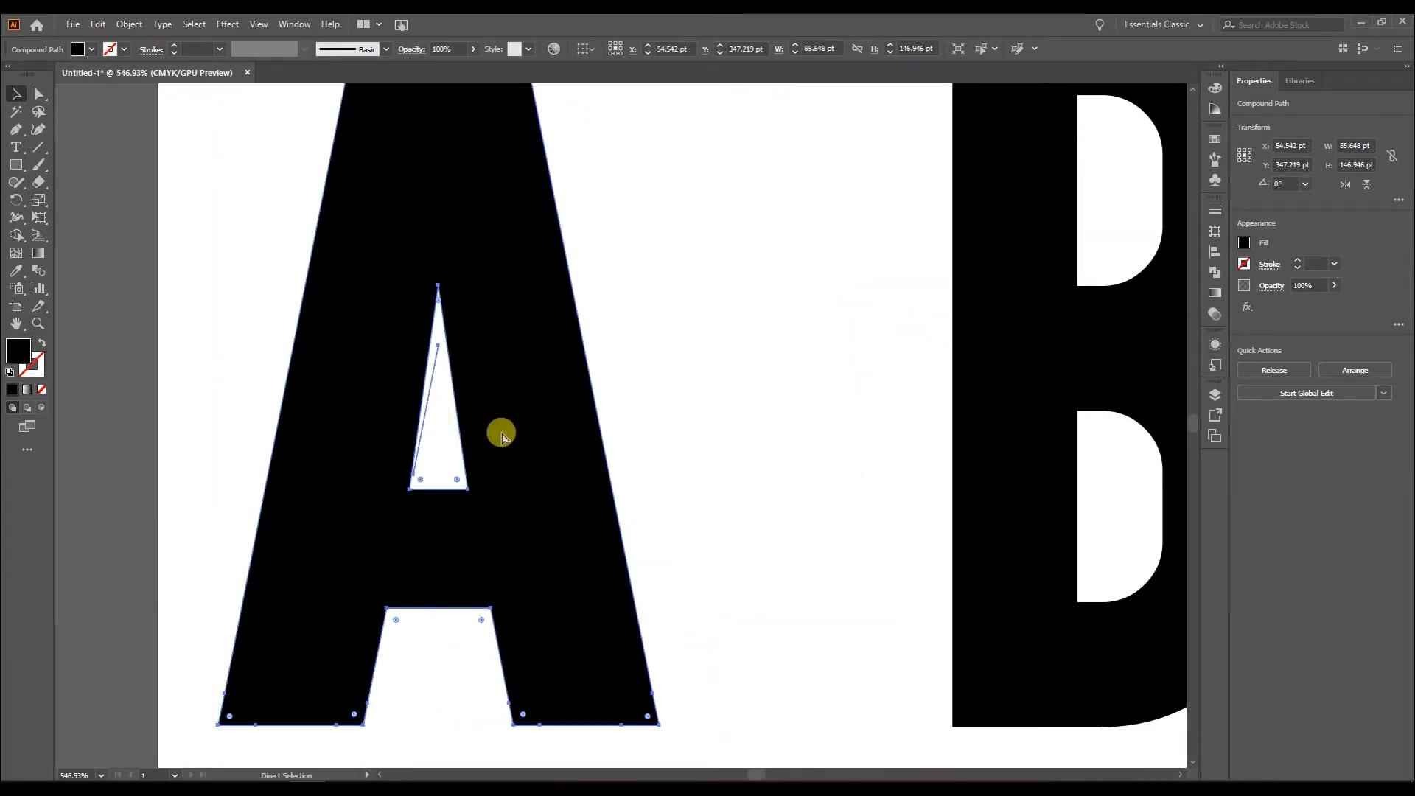
pyautogui.hotkey('ctrl', 'z')
# - Delete the stray thin sliver inside the triangular counter of the A
pyautogui.press('z')
pyautogui.moveTo(623, 404); pyautogui.dragTo(966, 335)
pyautogui.press('v')
pyautogui.moveTo(865, 379); pyautogui.dragTo(543, 445)
pyautogui.doubleClick(690, 316)
pyautogui.press('Delete')
pyautogui.press('z')
pyautogui.press('v')
pyautogui.doubleClick(512, 437)
# - Draw a closed triangle with the Pen tool across the upper left of the A, pointing in above its counter
pyautogui.press('z')
pyautogui.moveTo(708, 452); pyautogui.dragTo(758, 550)
pyautogui.press('v')
pyautogui.click(810, 544)
pyautogui.press('z')
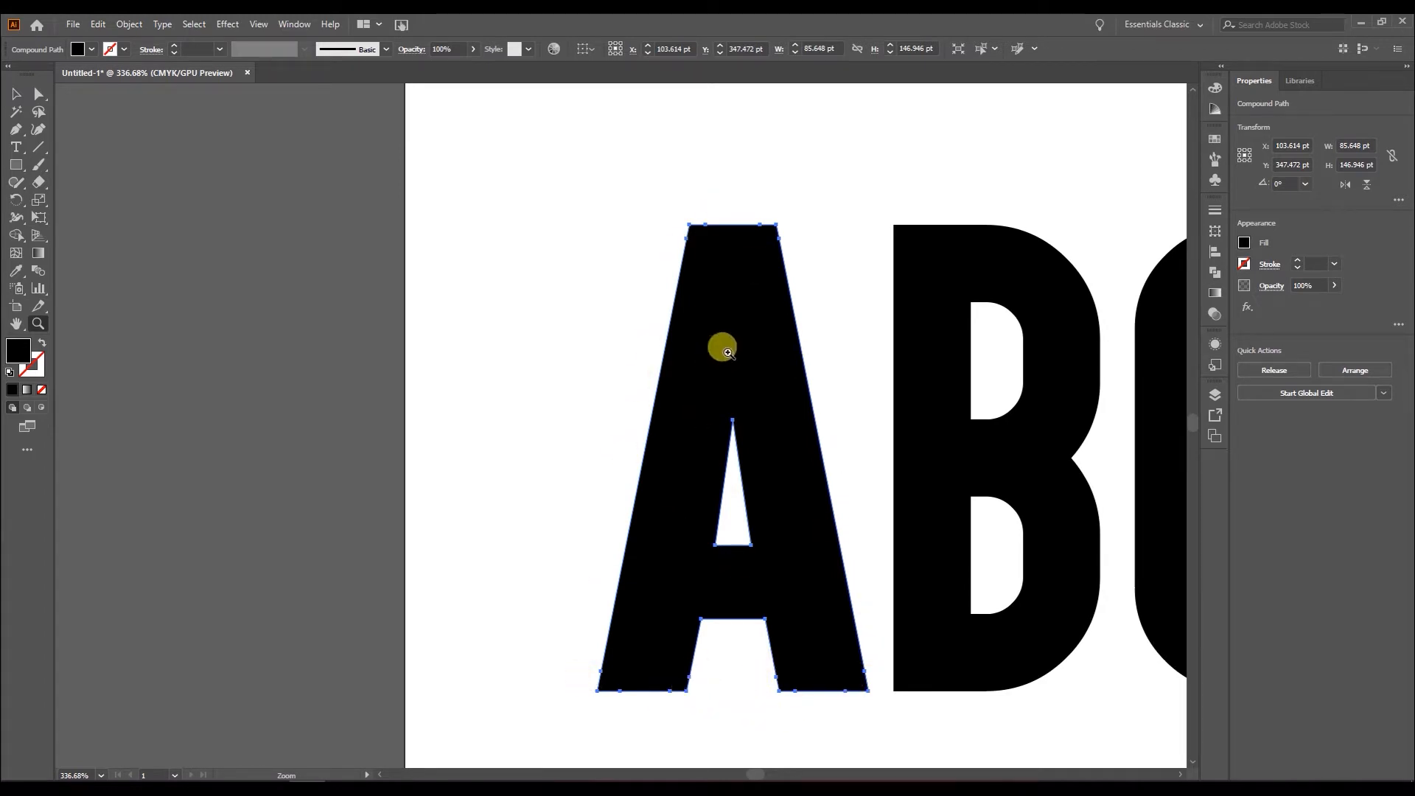
pyautogui.press('p')
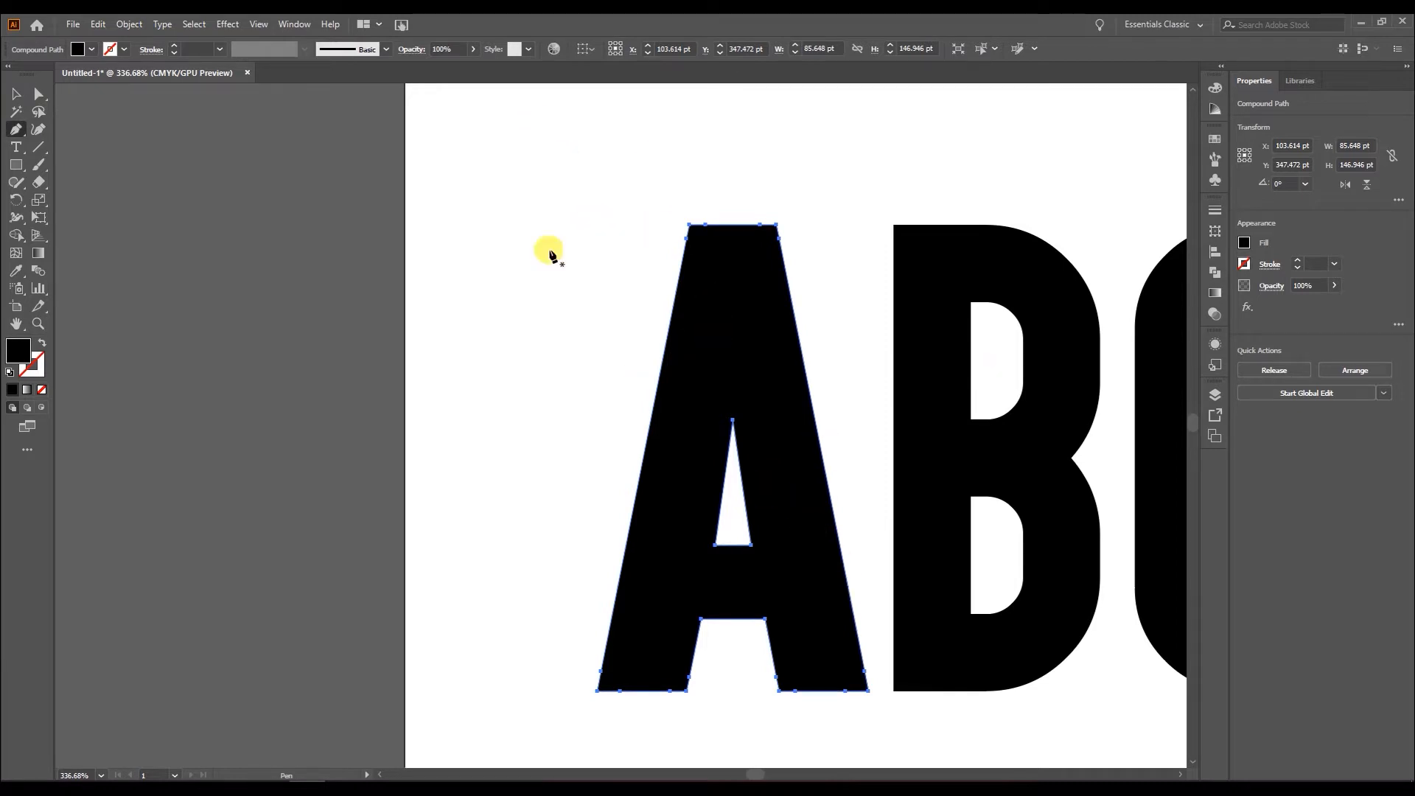
pyautogui.keyDown('ctrl'); pyautogui.click(582, 218); pyautogui.keyUp('ctrl')
pyautogui.click(665, 161)
pyautogui.click(786, 371)
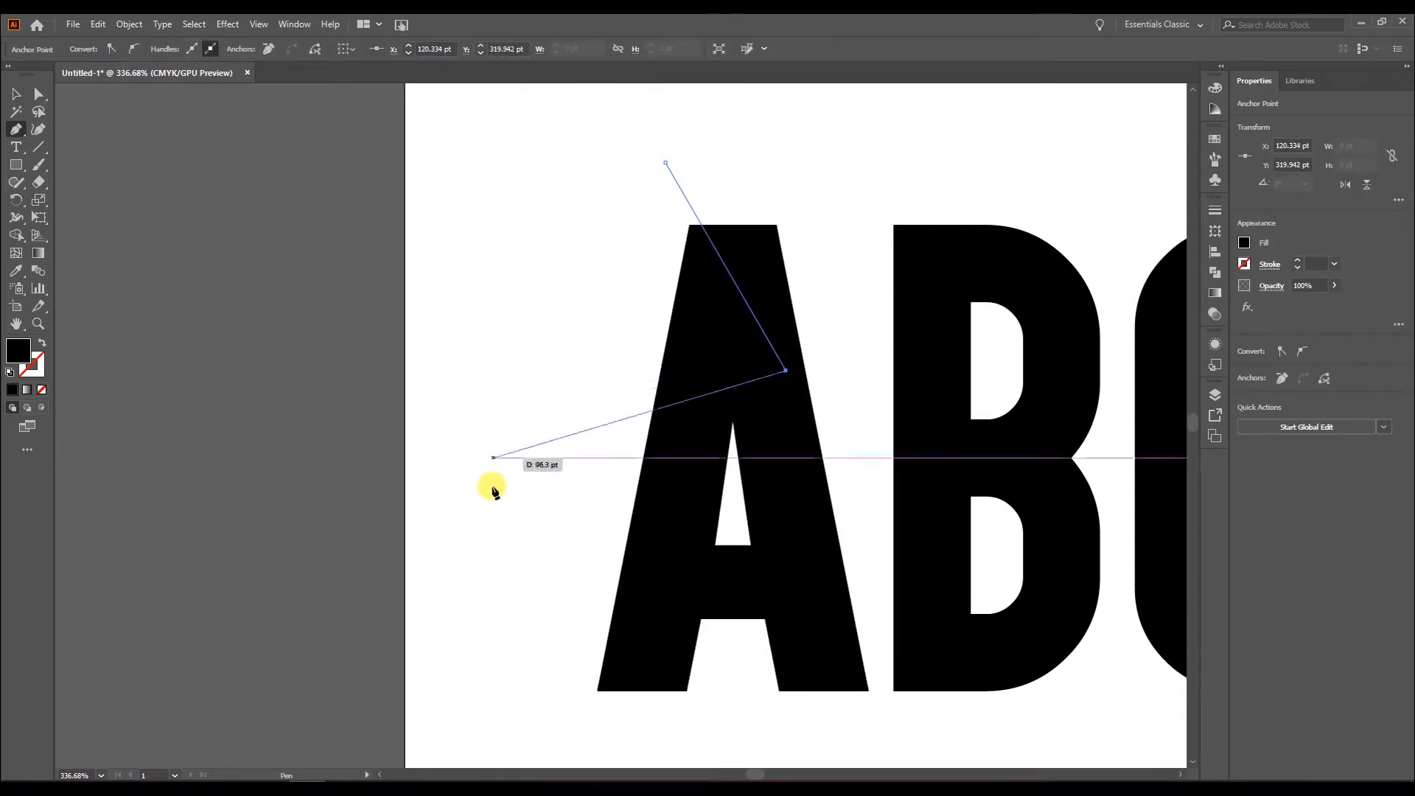
pyautogui.click(492, 555)
pyautogui.click(664, 163)
# - Nudge the triangle slightly and cut it out of the A with the Shape Builder
pyautogui.press('v')
pyautogui.moveTo(706, 300); pyautogui.dragTo(699, 291)
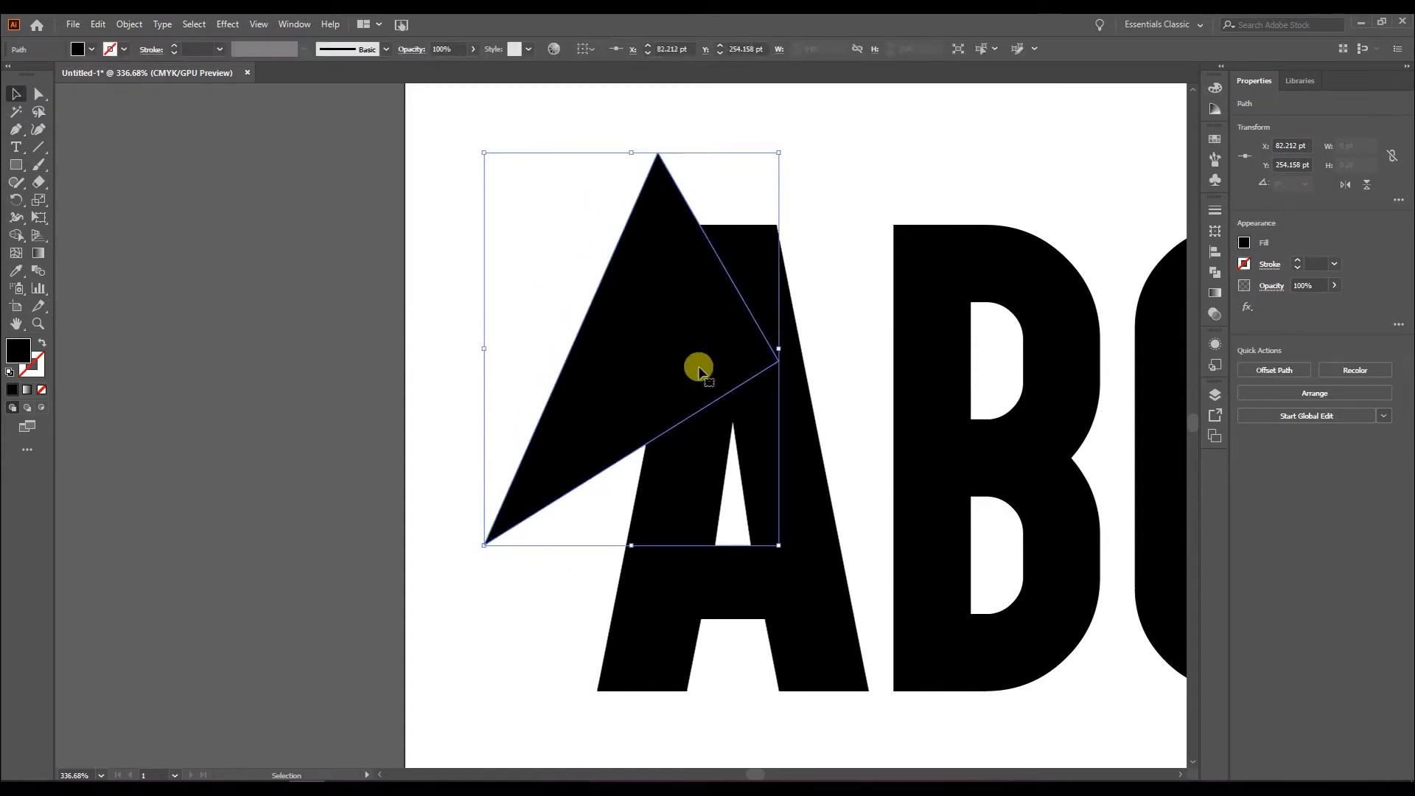
pyautogui.keyDown('shift'); pyautogui.click(640, 396); pyautogui.keyUp('shift')
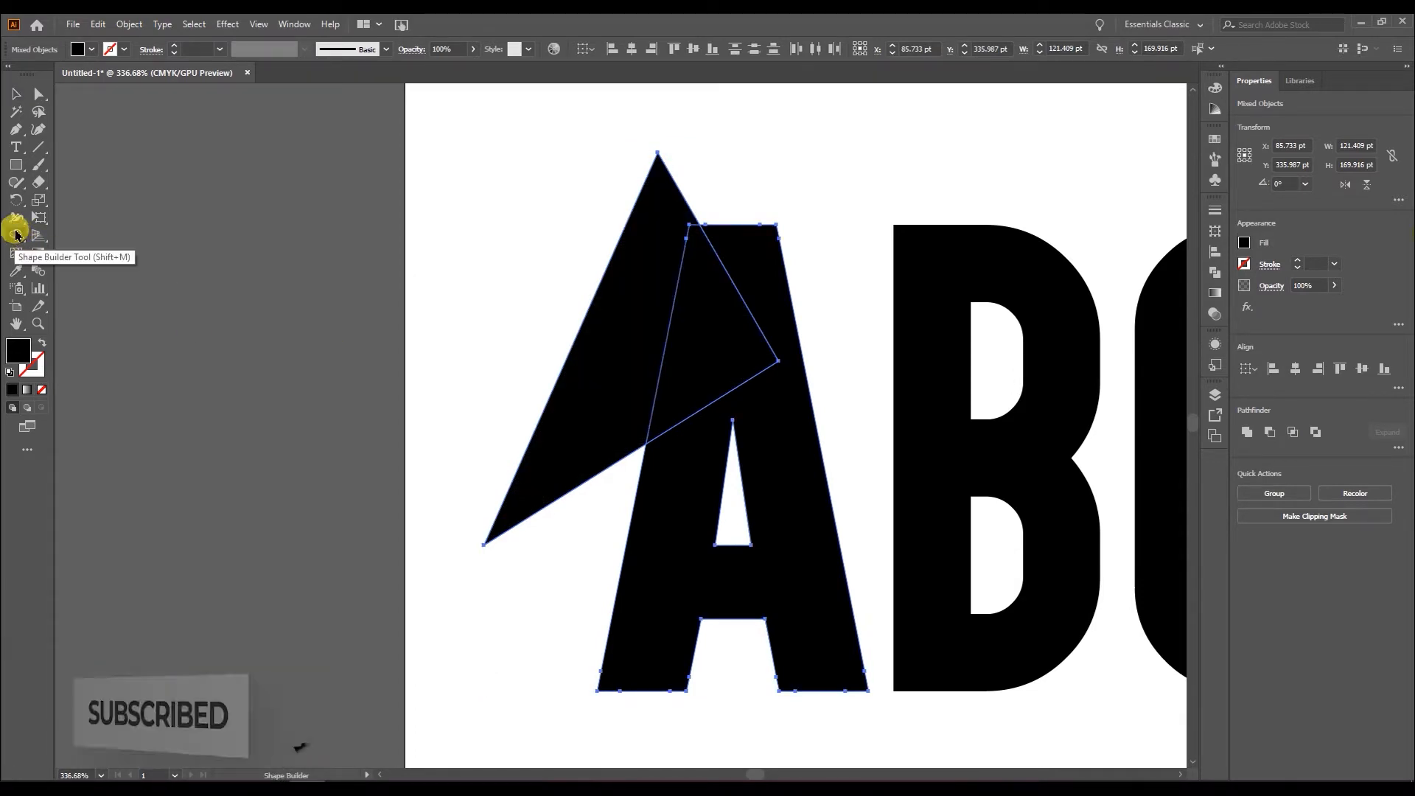
pyautogui.keyDown('alt'); pyautogui.click(636, 354); pyautogui.keyUp('alt')
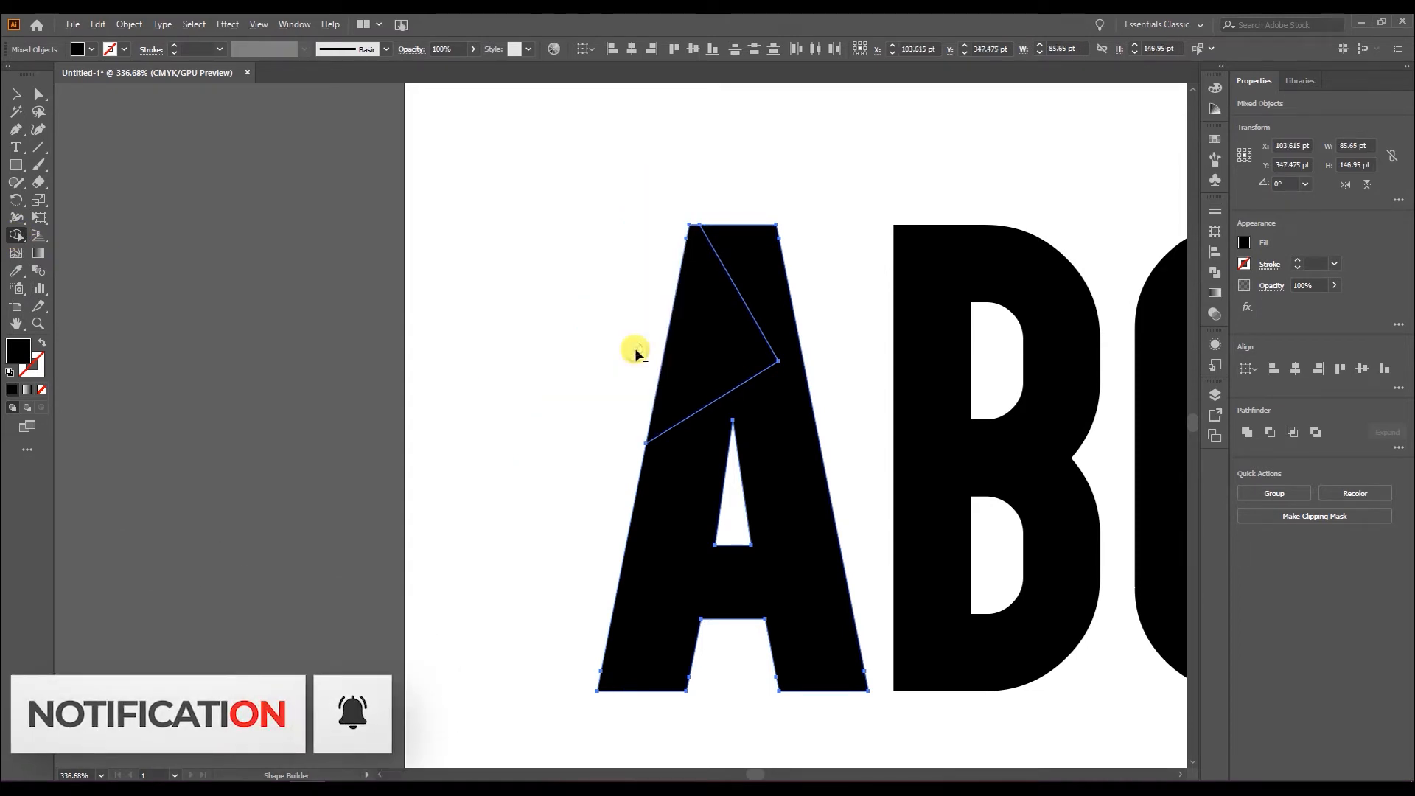
pyautogui.keyDown('alt'); pyautogui.click(695, 354); pyautogui.keyUp('alt')
pyautogui.press('v')
pyautogui.click(512, 322)
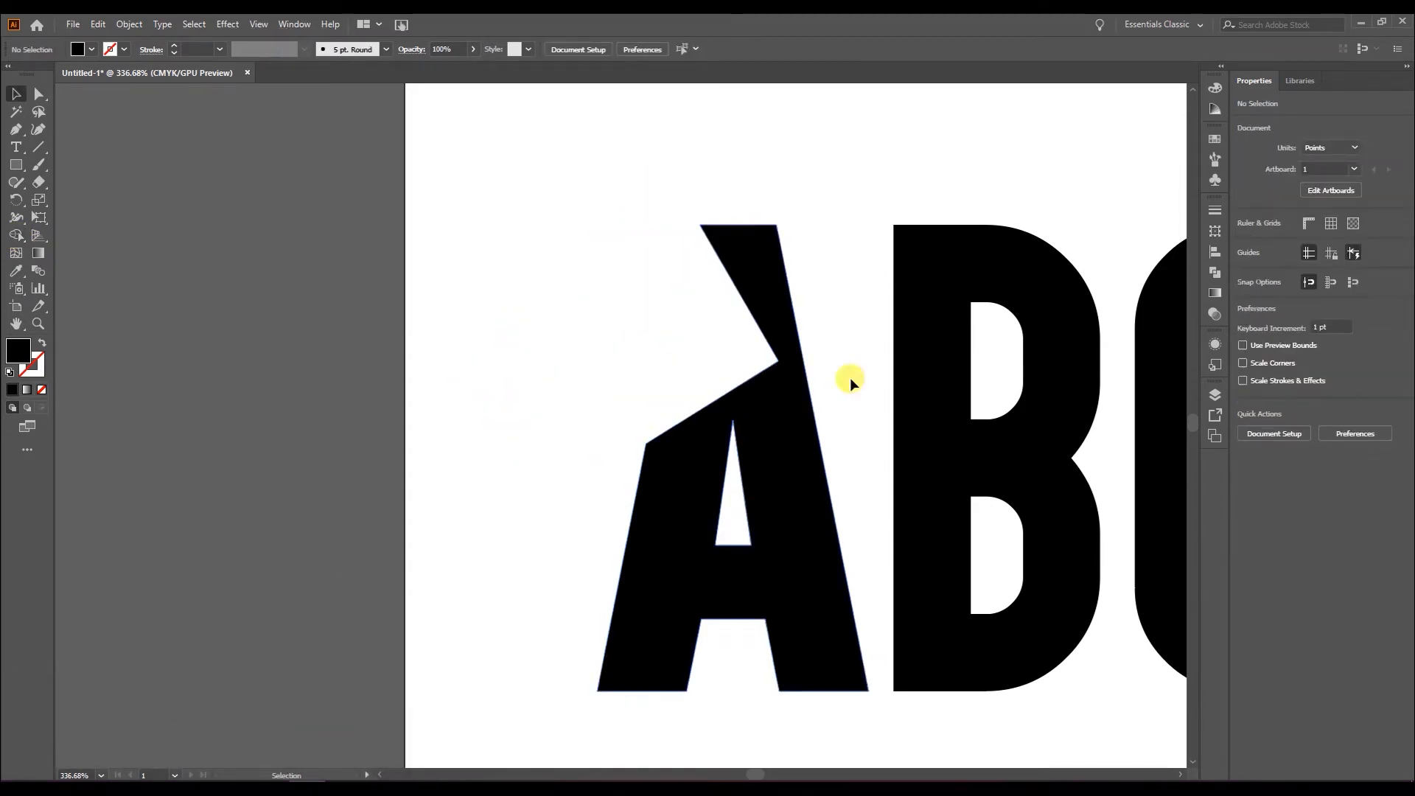
# - Draw a triangle with the Pen tool over the lower right of the B, reaching into its lower counter
pyautogui.moveTo(787, 476); pyautogui.dragTo(607, 422)
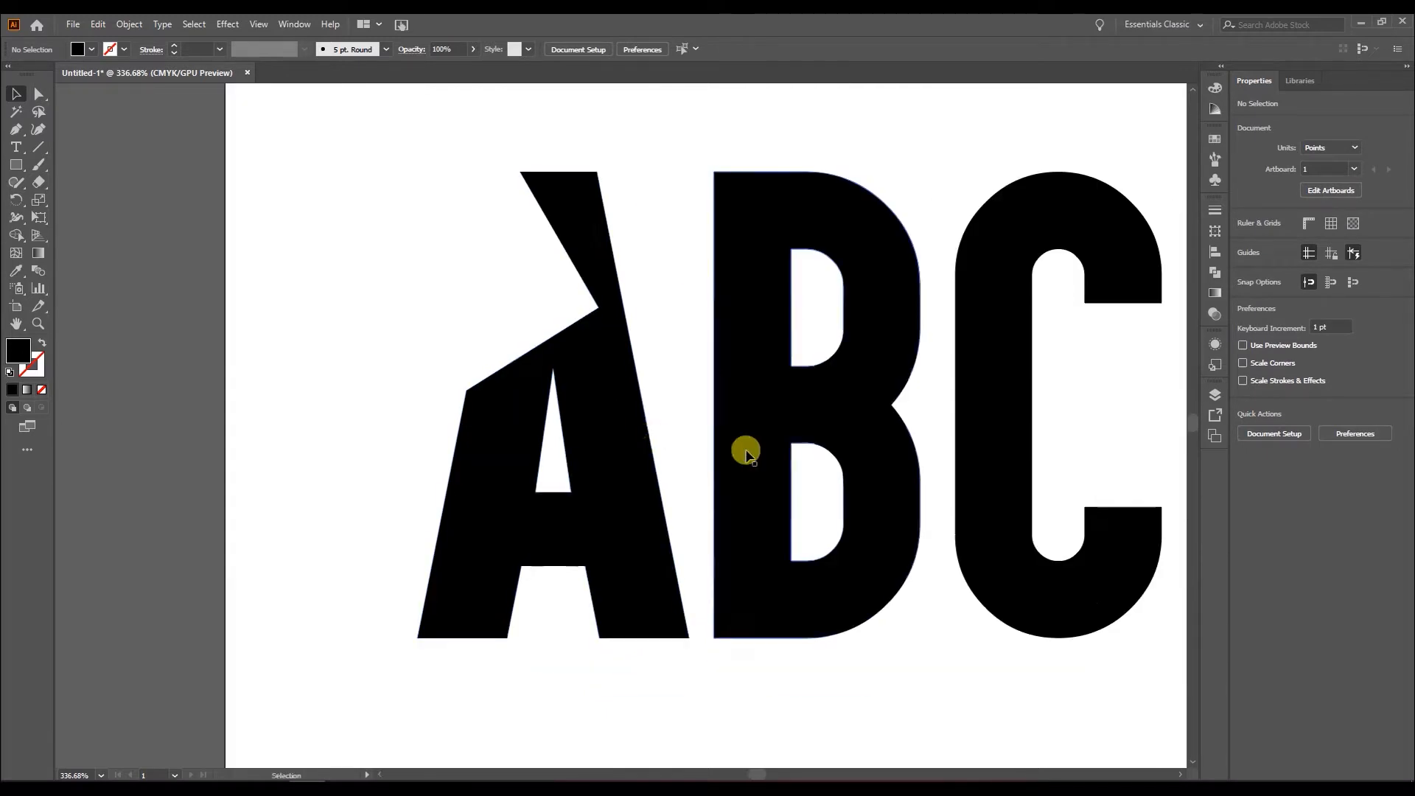
pyautogui.press('p')
pyautogui.click(920, 612)
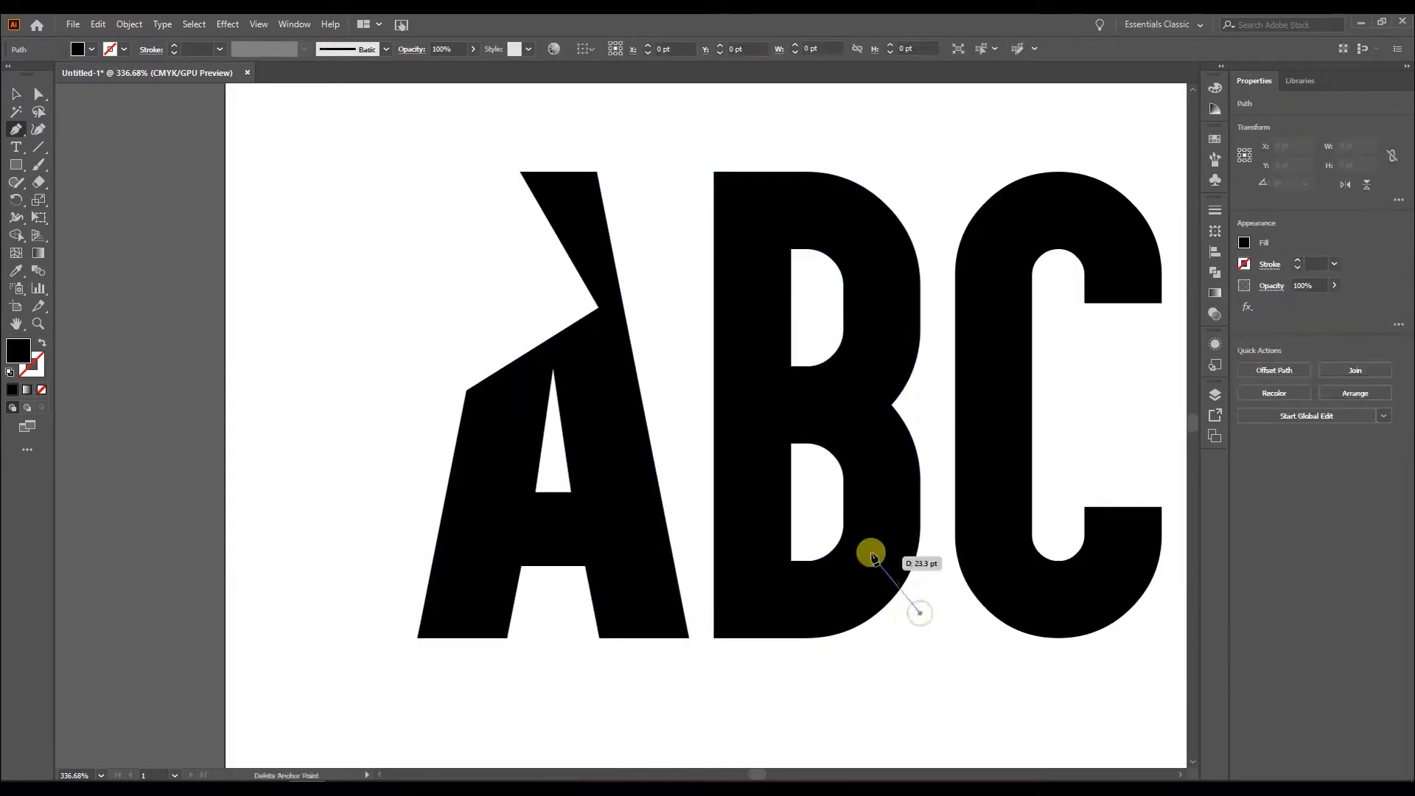
pyautogui.click(803, 472)
pyautogui.click(822, 671)
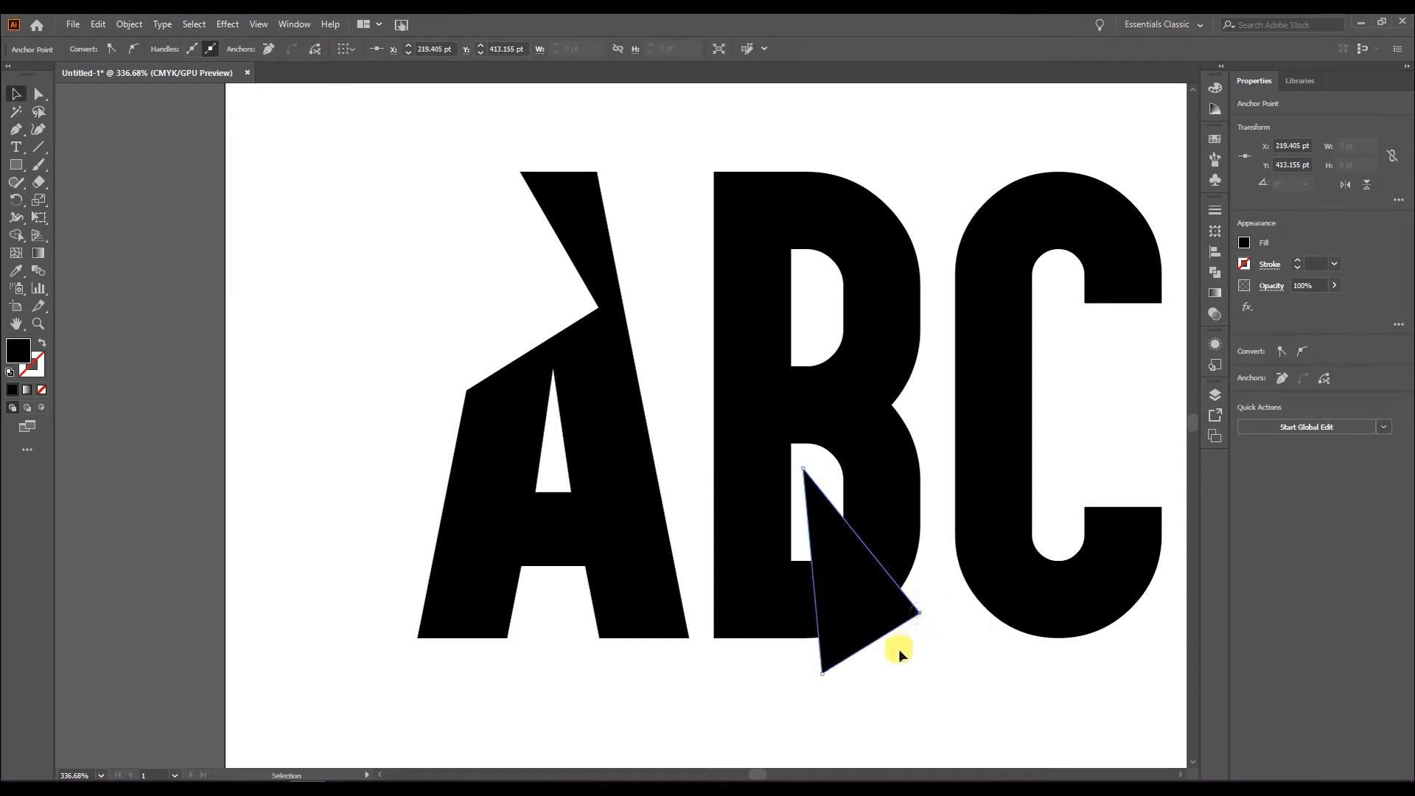
# - Cut the triangle out of the lower right of the B with the Shape Builder
pyautogui.keyDown('shift'); pyautogui.click(766, 616); pyautogui.keyUp('shift')
pyautogui.hotkey('shift', 'm')
pyautogui.moveTo(869, 678); pyautogui.dragTo(807, 542)
pyautogui.press('v')
pyautogui.click(869, 654)
# - Draw a closed triangle with the Pen tool across the middle of the C's left stem, pointing outward
pyautogui.moveTo(825, 381); pyautogui.dragTo(757, 483)
pyautogui.moveTo(839, 523); pyautogui.dragTo(519, 357)
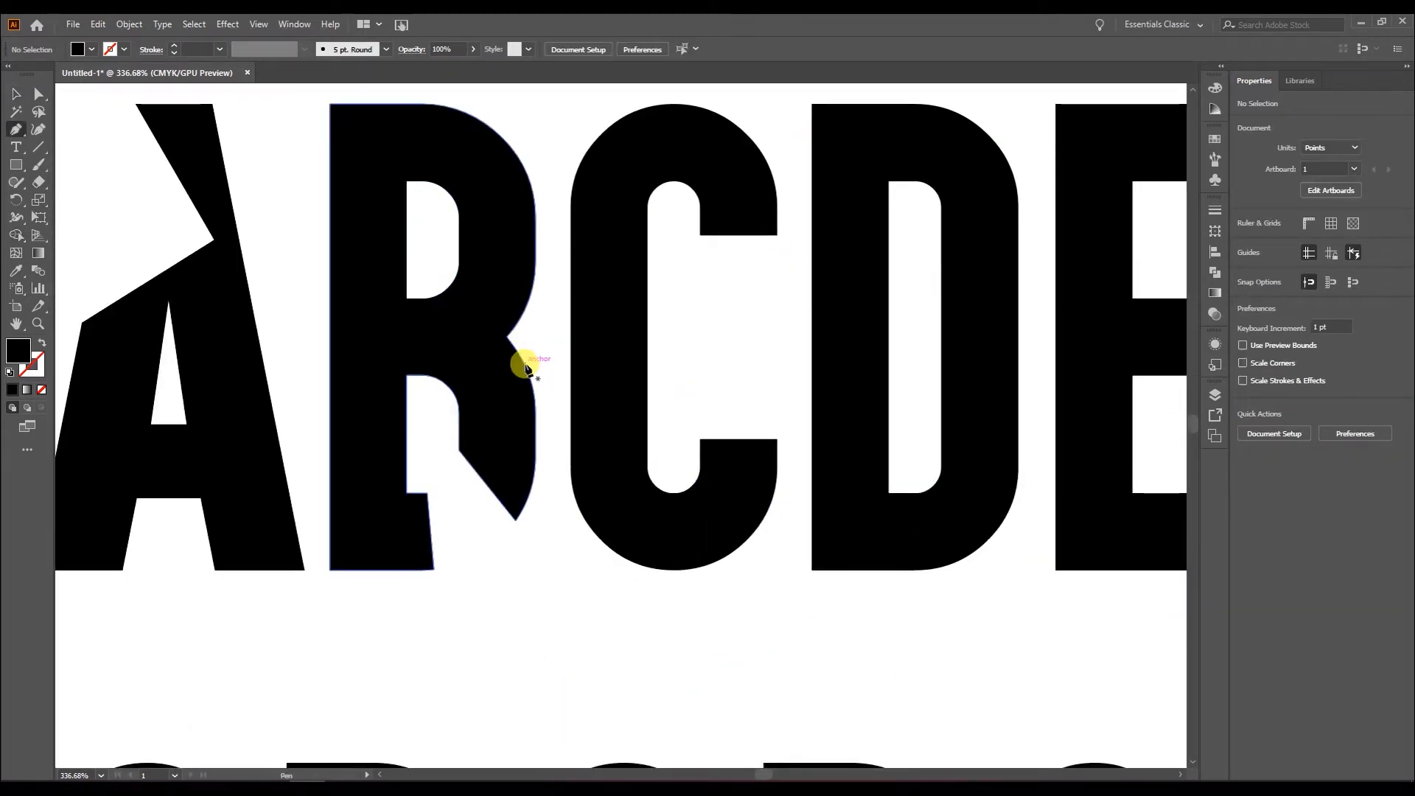
pyautogui.click(661, 242)
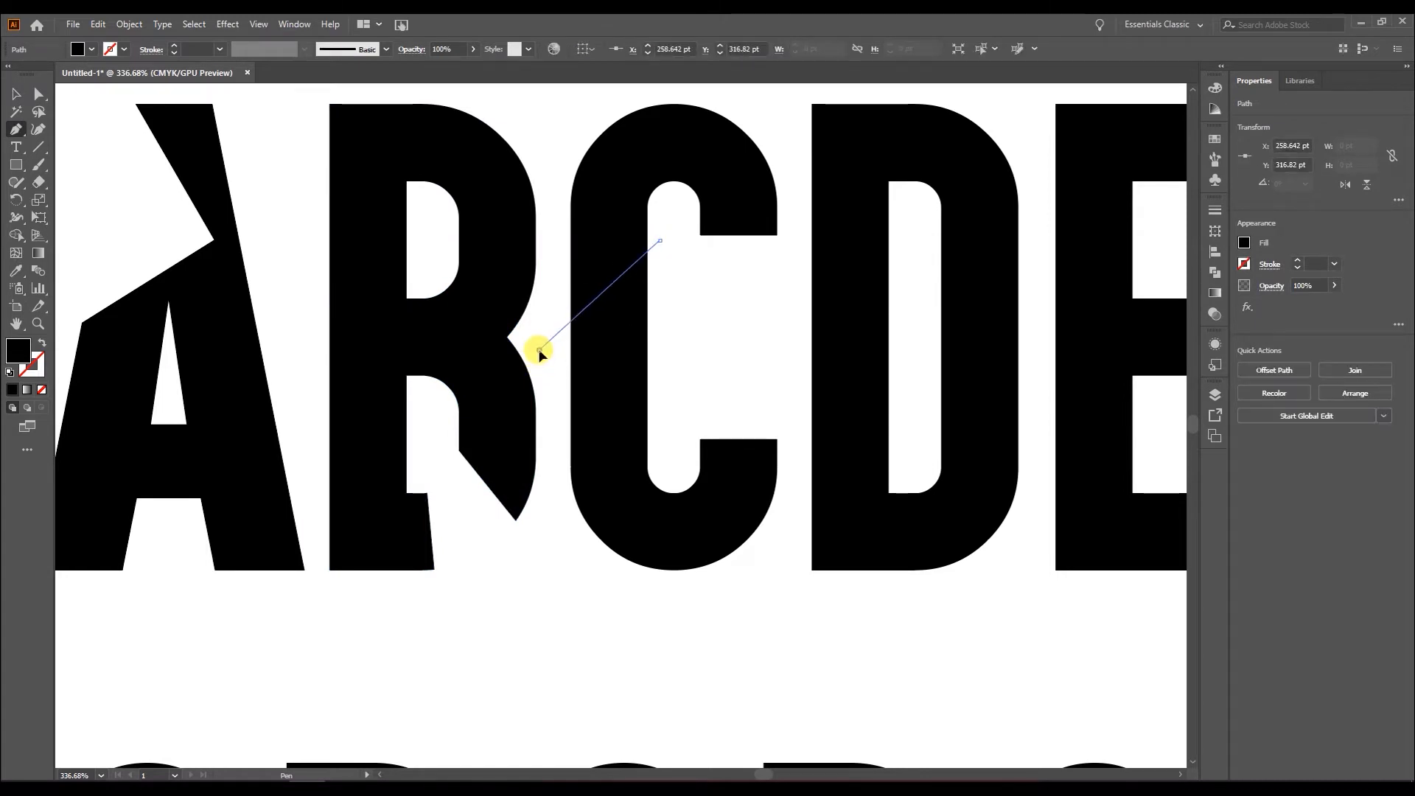
pyautogui.click(541, 350)
pyautogui.click(685, 416)
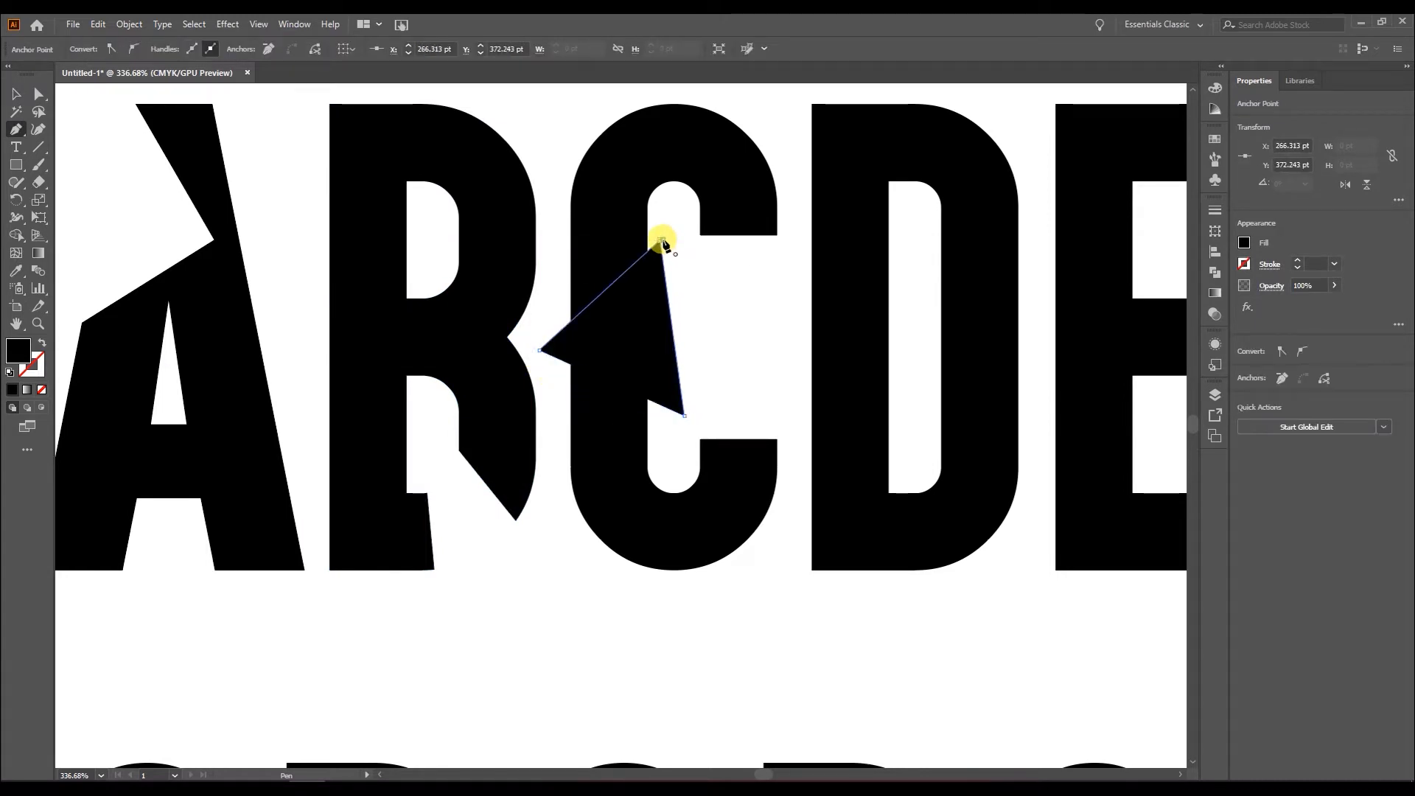
pyautogui.click(661, 242)
# - Cut the triangle out of the C's left stem with the Shape Builder
pyautogui.press('v')
pyautogui.moveTo(681, 366)
pyautogui.mouseDown()
pyautogui.moveTo(666, 328)
pyautogui.moveTo(559, 341)
pyautogui.mouseUp()
pyautogui.hotkey('shift', 'm')
pyautogui.press('v')
pyautogui.click(719, 336)
# - Draw a tall, downward-tapering wedge through the D with the Pen tool and select it together with the letter
pyautogui.moveTo(850, 389); pyautogui.dragTo(568, 386)
pyautogui.click(719, 557)
pyautogui.moveTo(679, 319); pyautogui.dragTo(677, 396)
pyautogui.press('p')
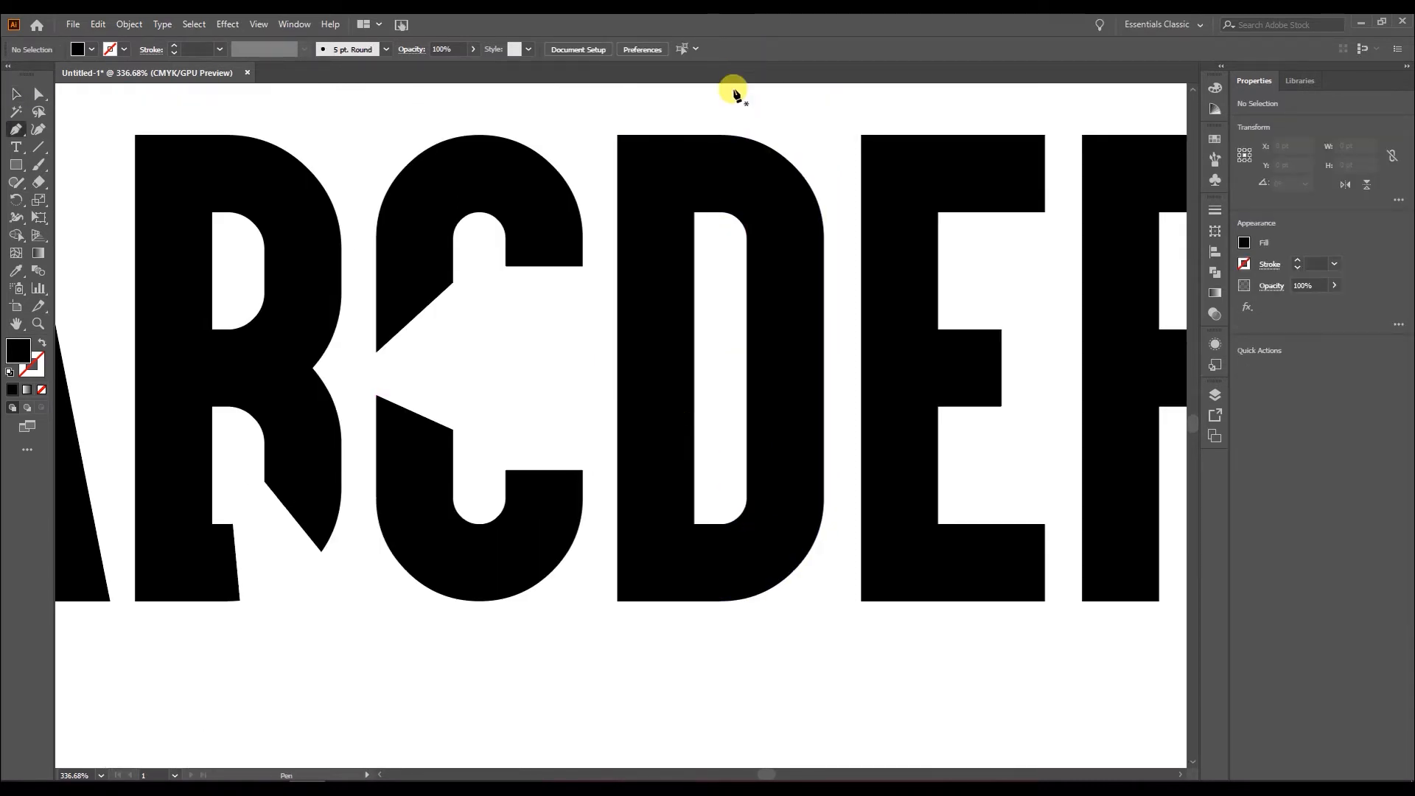
pyautogui.click(714, 96)
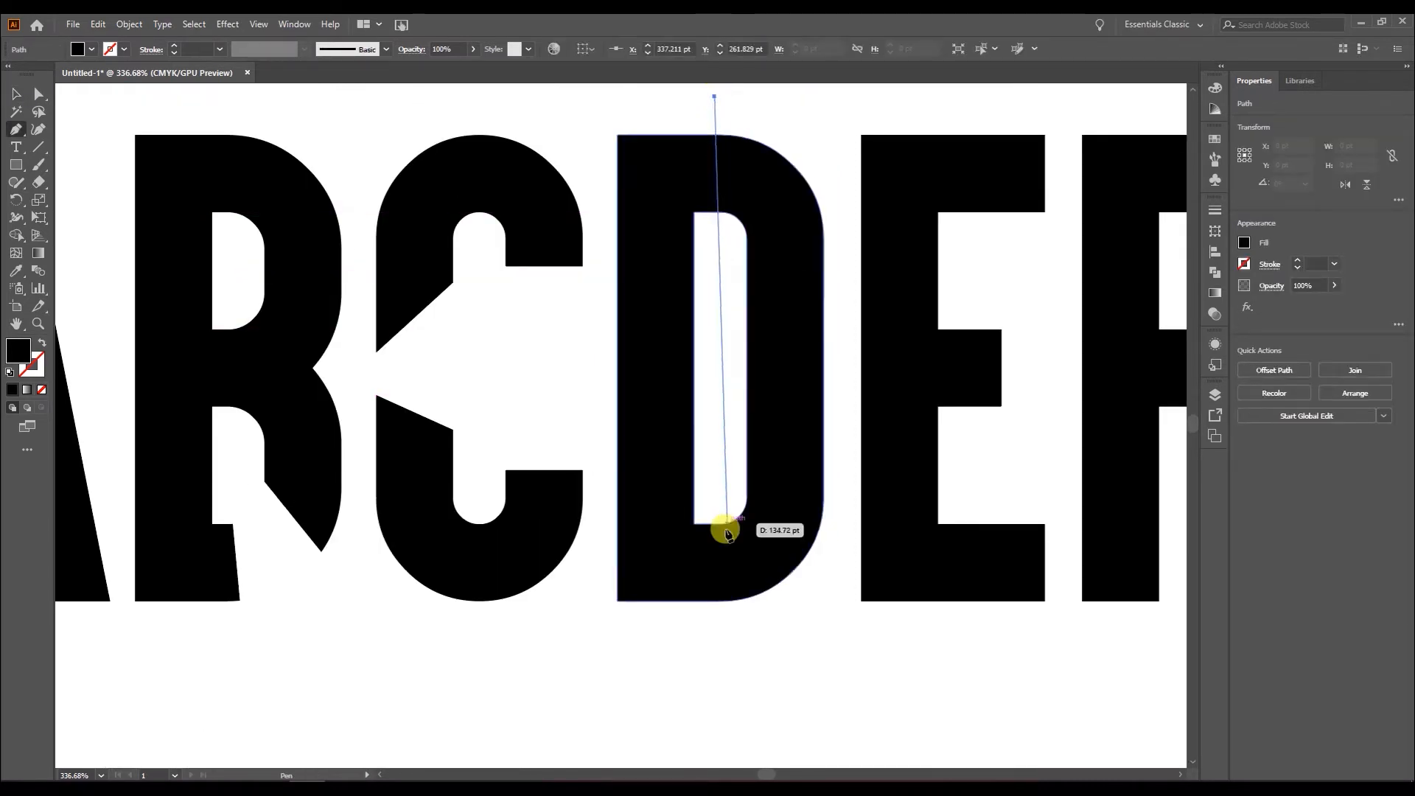
pyautogui.click(710, 662)
pyautogui.click(785, 95)
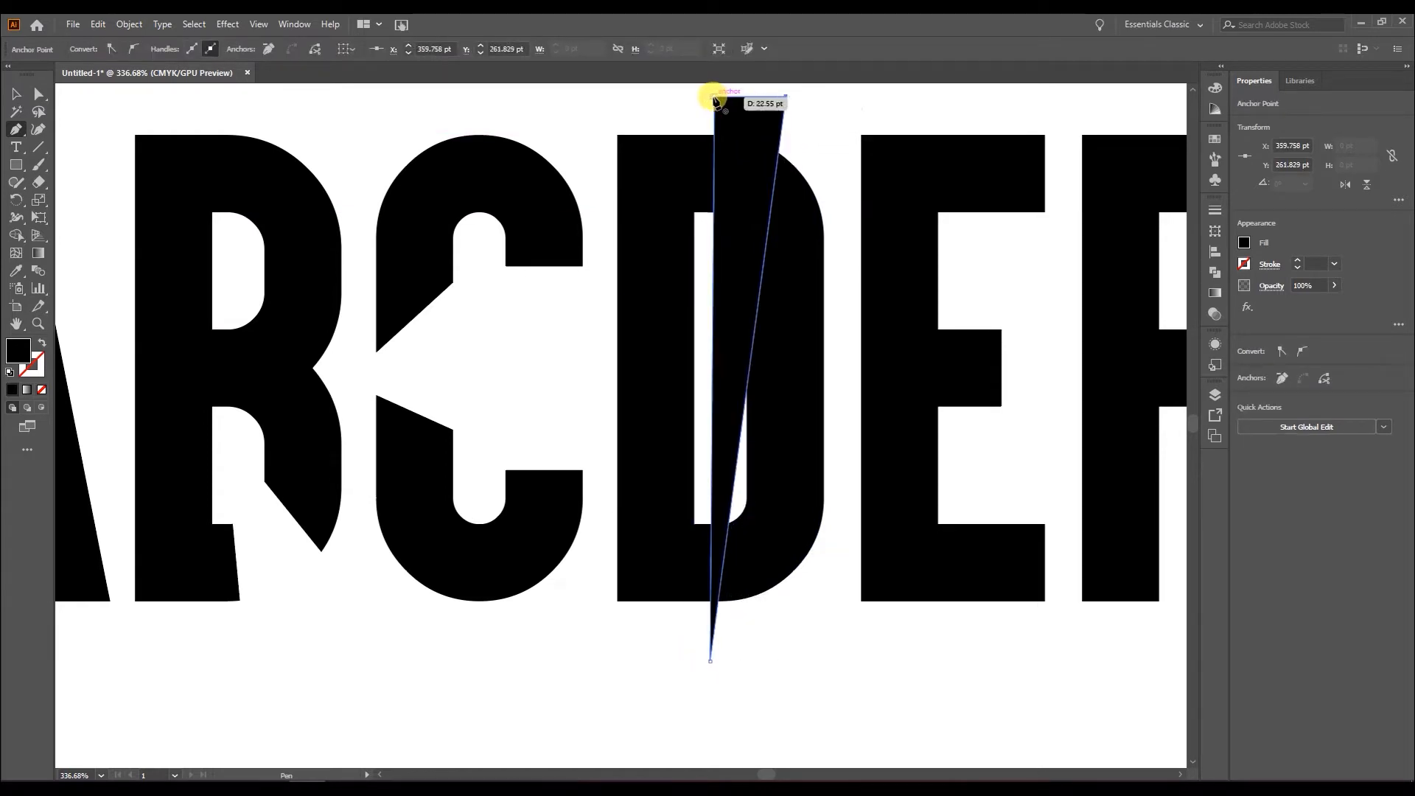
pyautogui.click(715, 97)
pyautogui.press('v')
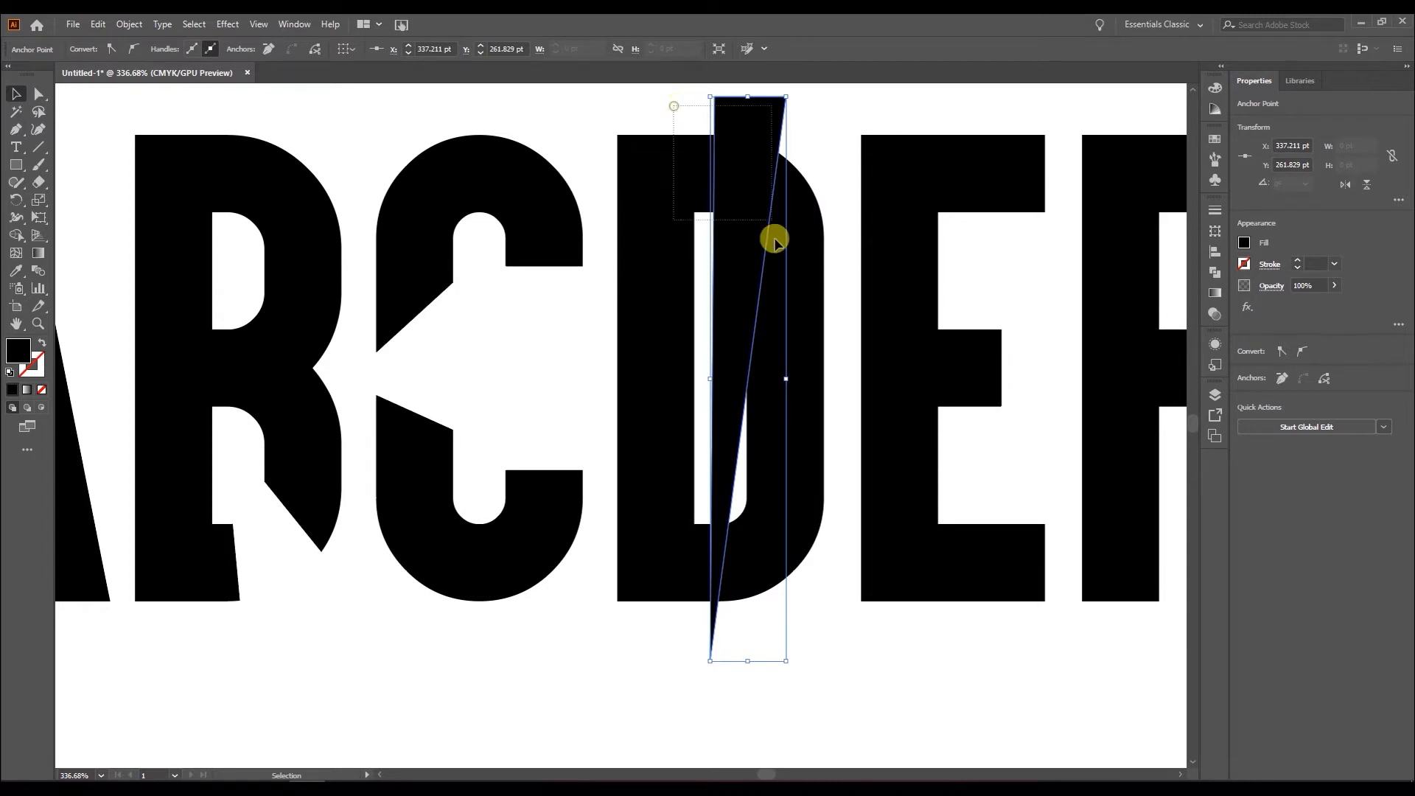
pyautogui.keyDown('shift'); pyautogui.click(789, 351); pyautogui.keyUp('shift')
pyautogui.hotkey('shift', 'm')
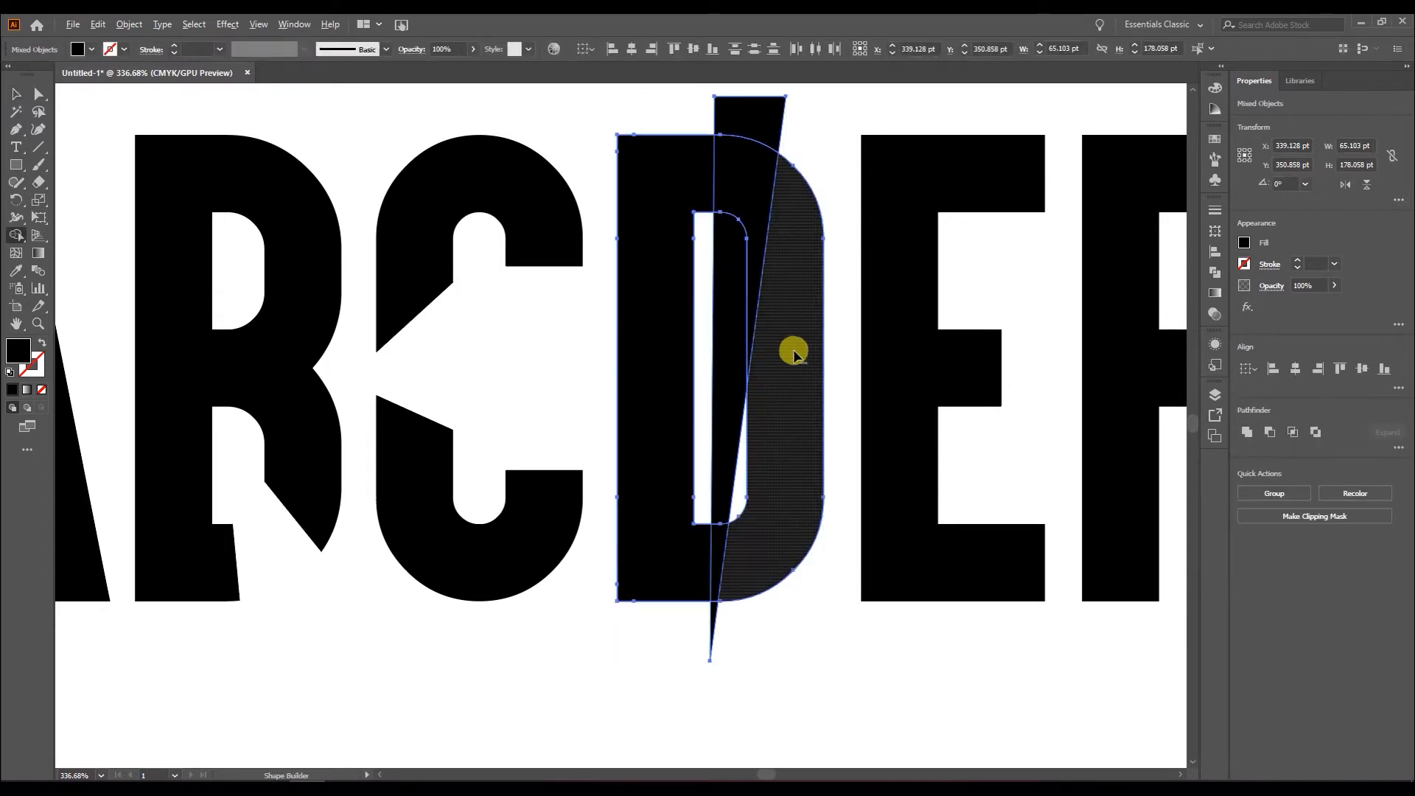
# - Try to remove the wedge area from the D with the Shape Builder
pyautogui.moveTo(755, 82)
pyautogui.mouseDown()
pyautogui.moveTo(742, 212)
pyautogui.moveTo(742, 76)
pyautogui.mouseUp()
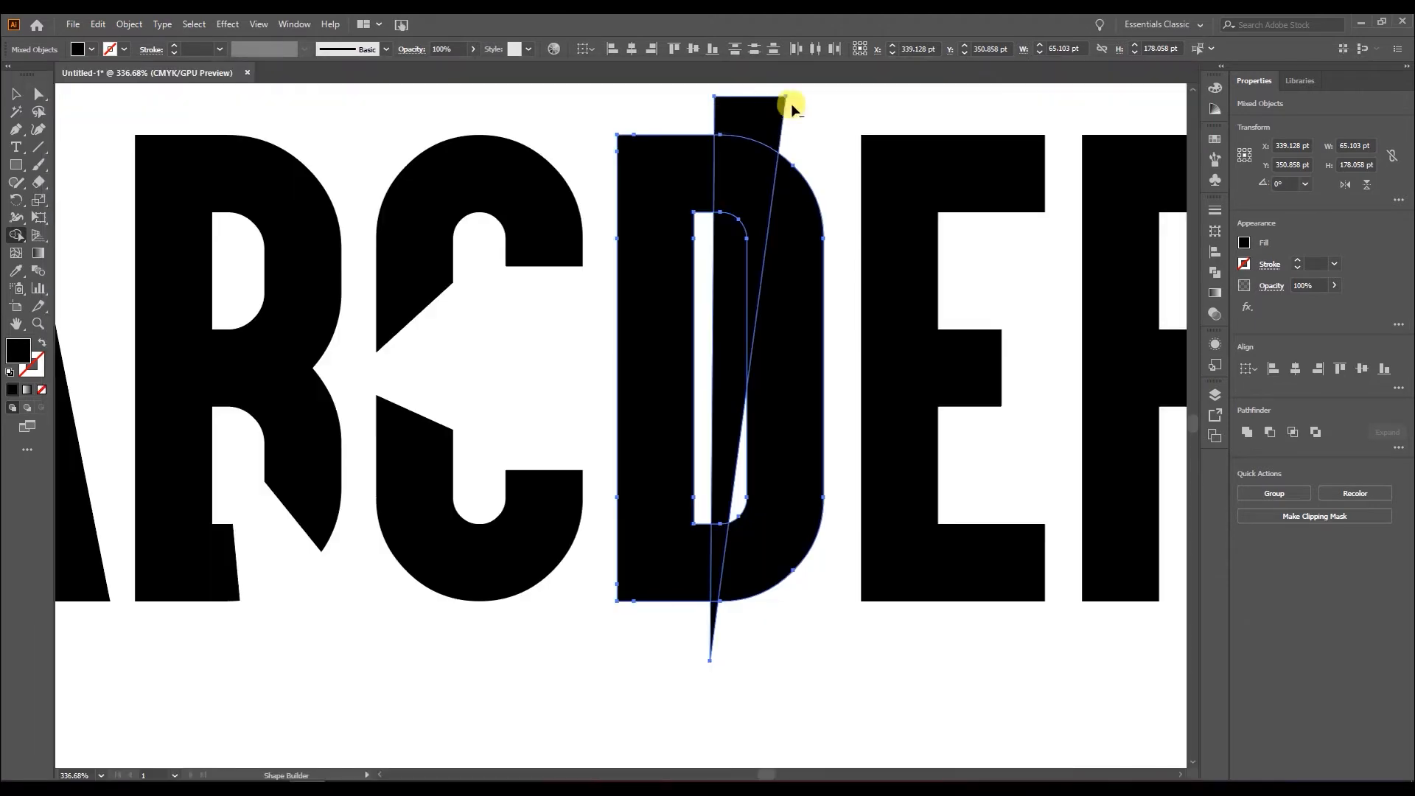
pyautogui.moveTo(790, 119)
pyautogui.mouseDown()
pyautogui.moveTo(735, 198)
pyautogui.moveTo(729, 291)
pyautogui.mouseUp()
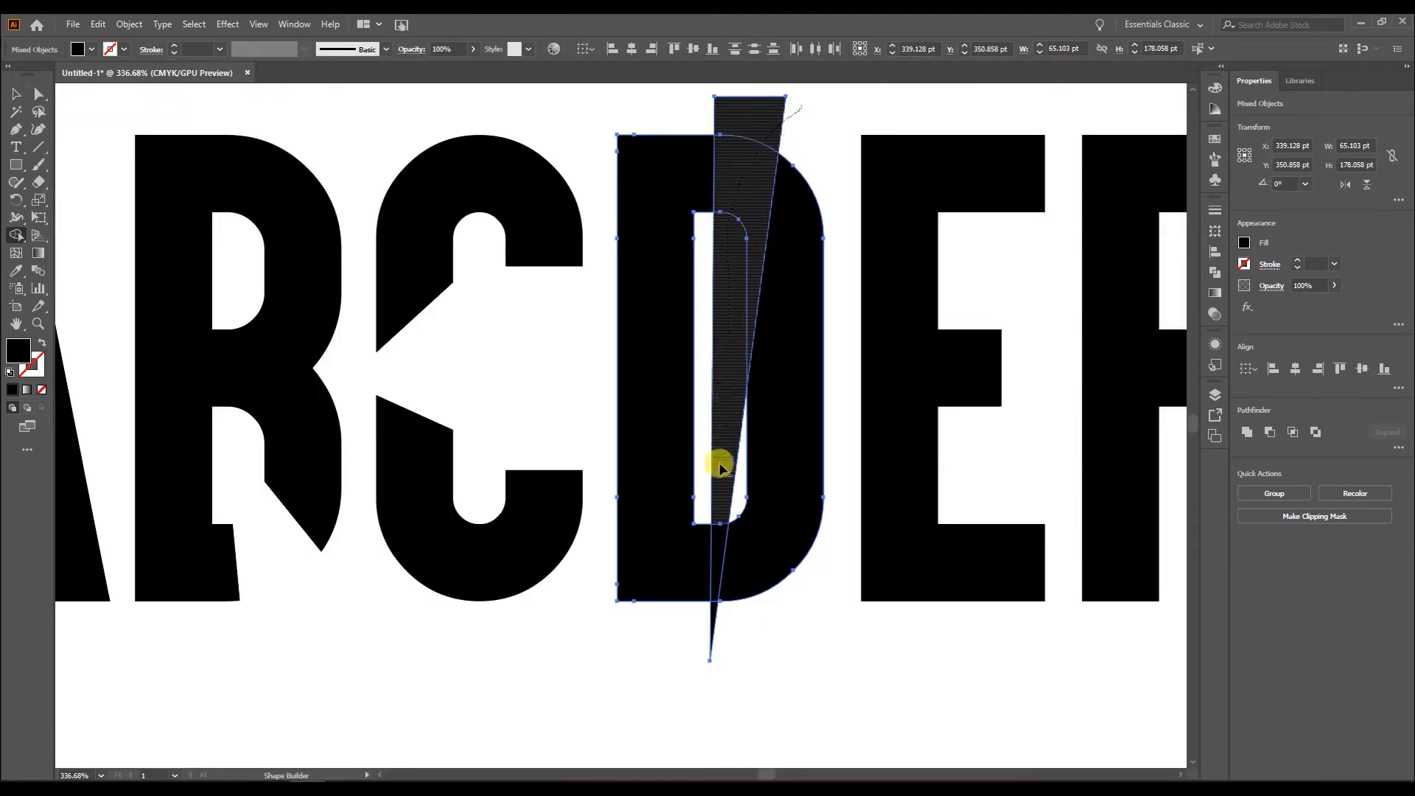
pyautogui.moveTo(721, 466); pyautogui.dragTo(709, 548)
pyautogui.moveTo(710, 626); pyautogui.dragTo(727, 617)
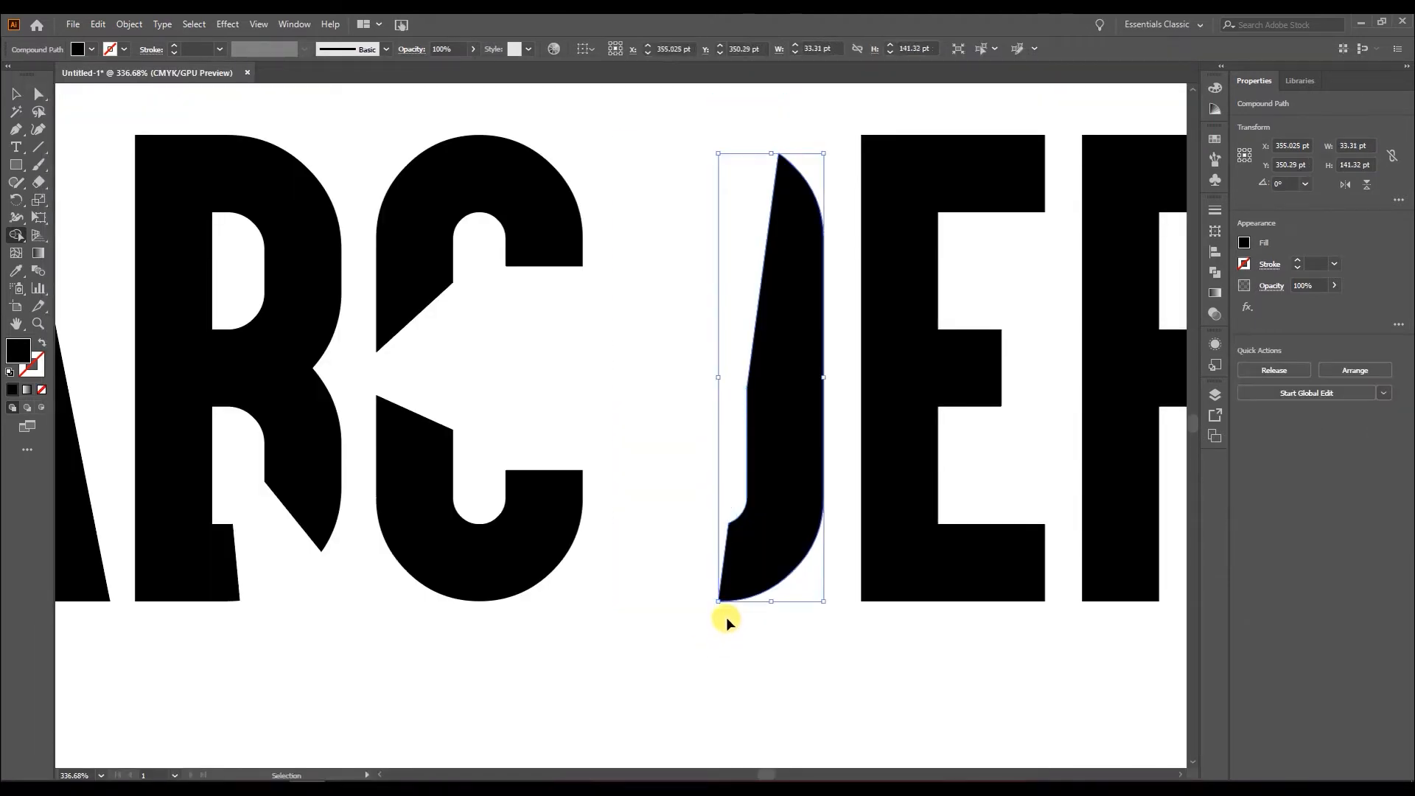
# - Cut the wedge out of the D with the Shape Builder, keeping the left stem and the right bowl
pyautogui.moveTo(762, 143); pyautogui.dragTo(735, 265)
pyautogui.moveTo(719, 398); pyautogui.dragTo(709, 524)
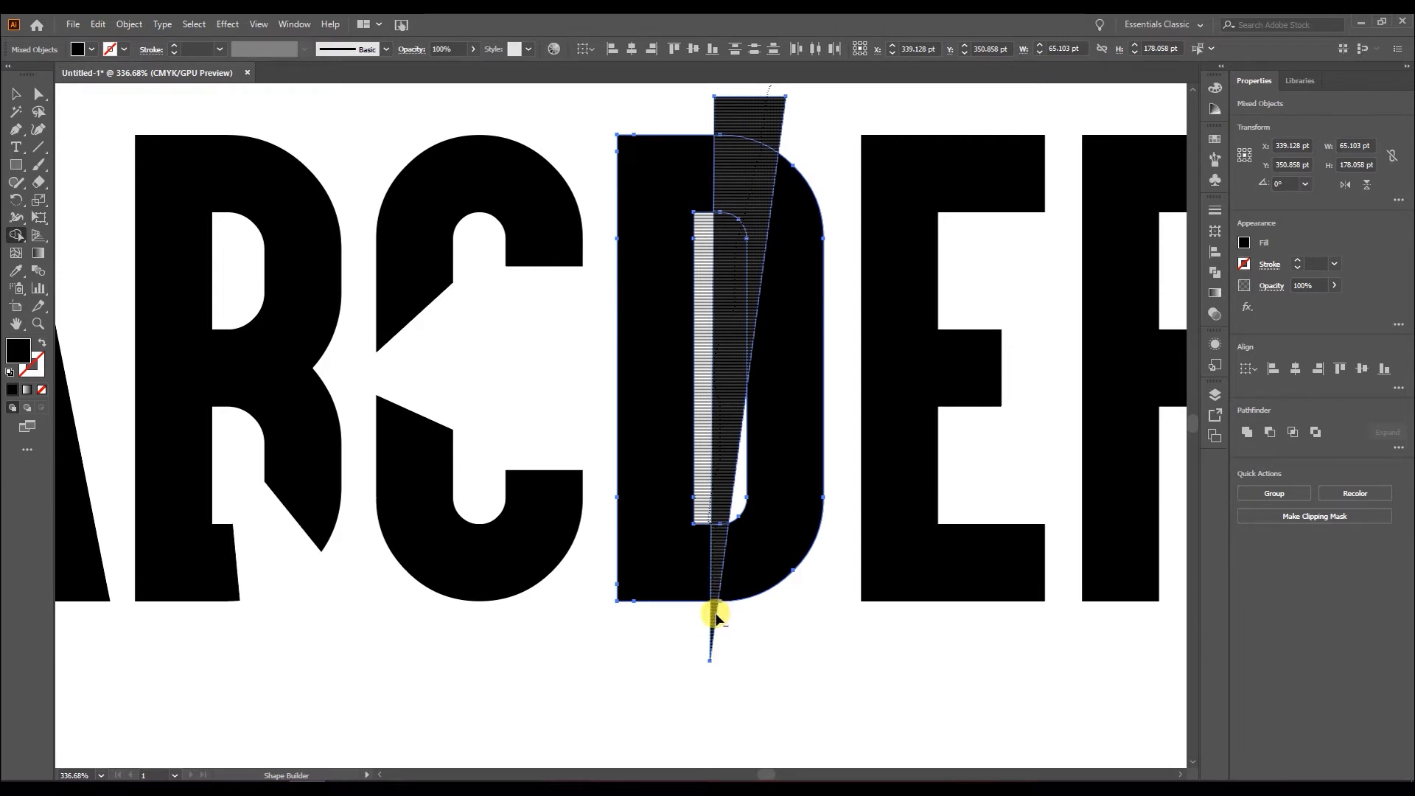
pyautogui.moveTo(715, 616); pyautogui.dragTo(717, 618)
pyautogui.press('v')
pyautogui.click(700, 761)
# - Draw a narrow triangle with the Pen tool slanting down through the top arm of the E
pyautogui.press('z')
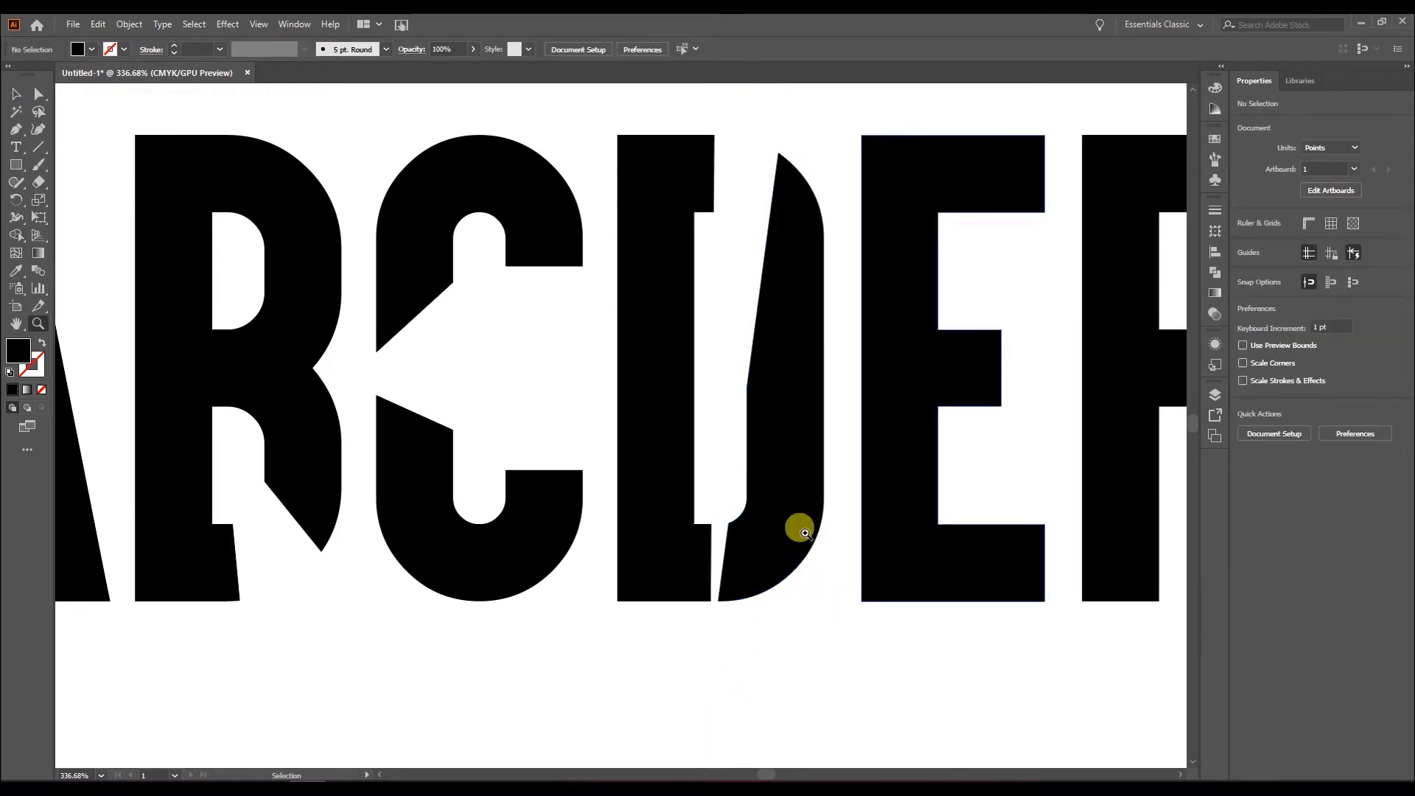
pyautogui.moveTo(824, 532); pyautogui.dragTo(715, 563)
pyautogui.moveTo(868, 569); pyautogui.dragTo(821, 476)
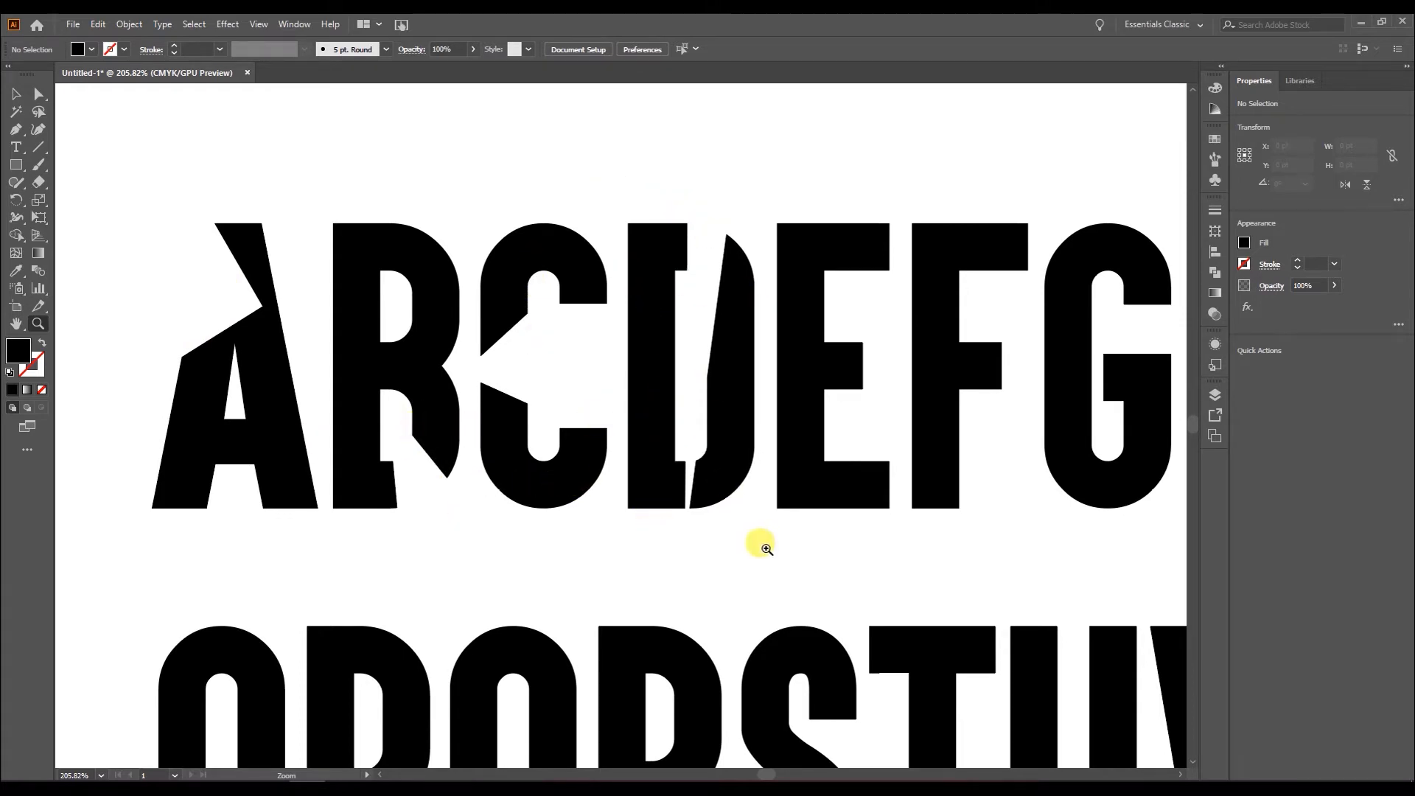
pyautogui.moveTo(849, 547); pyautogui.dragTo(617, 516)
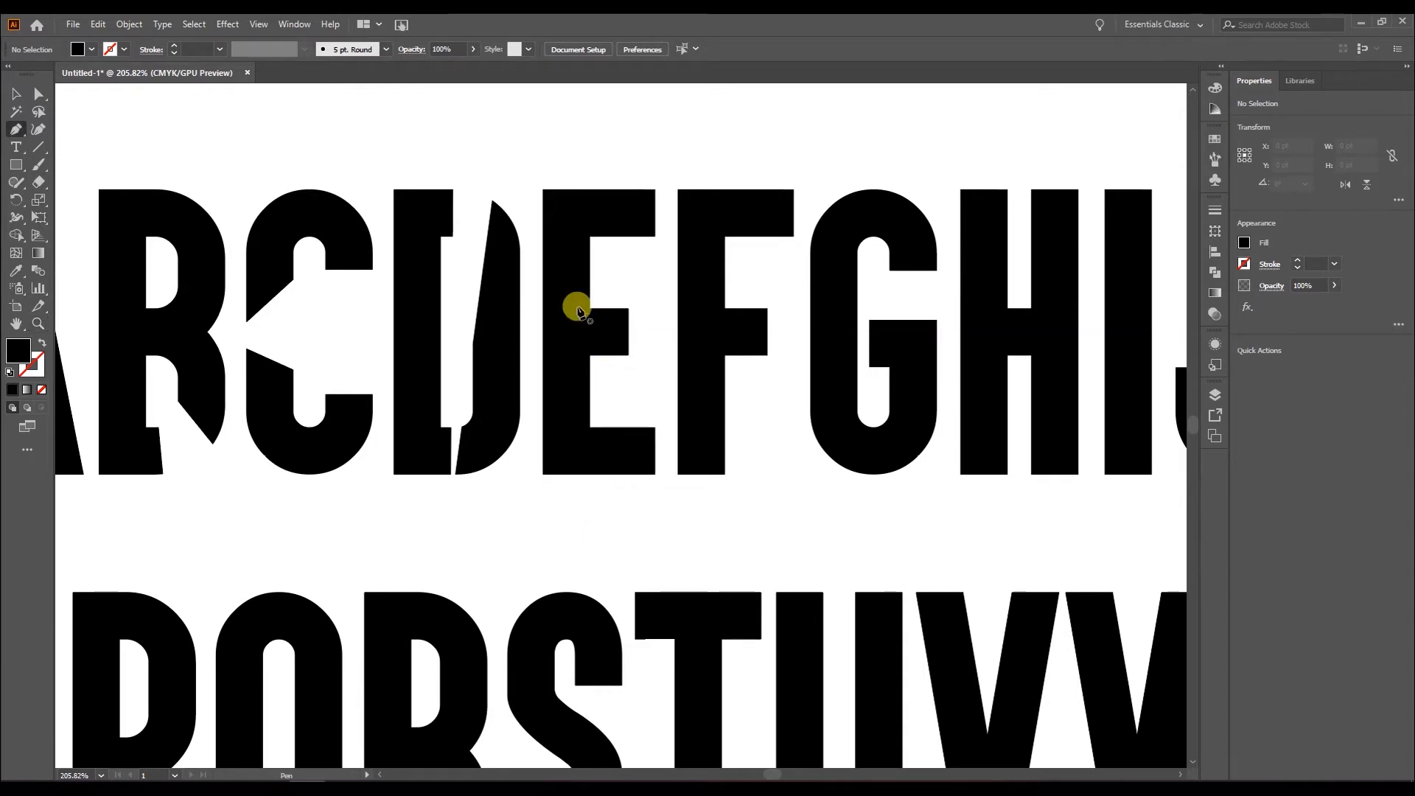
pyautogui.click(552, 143)
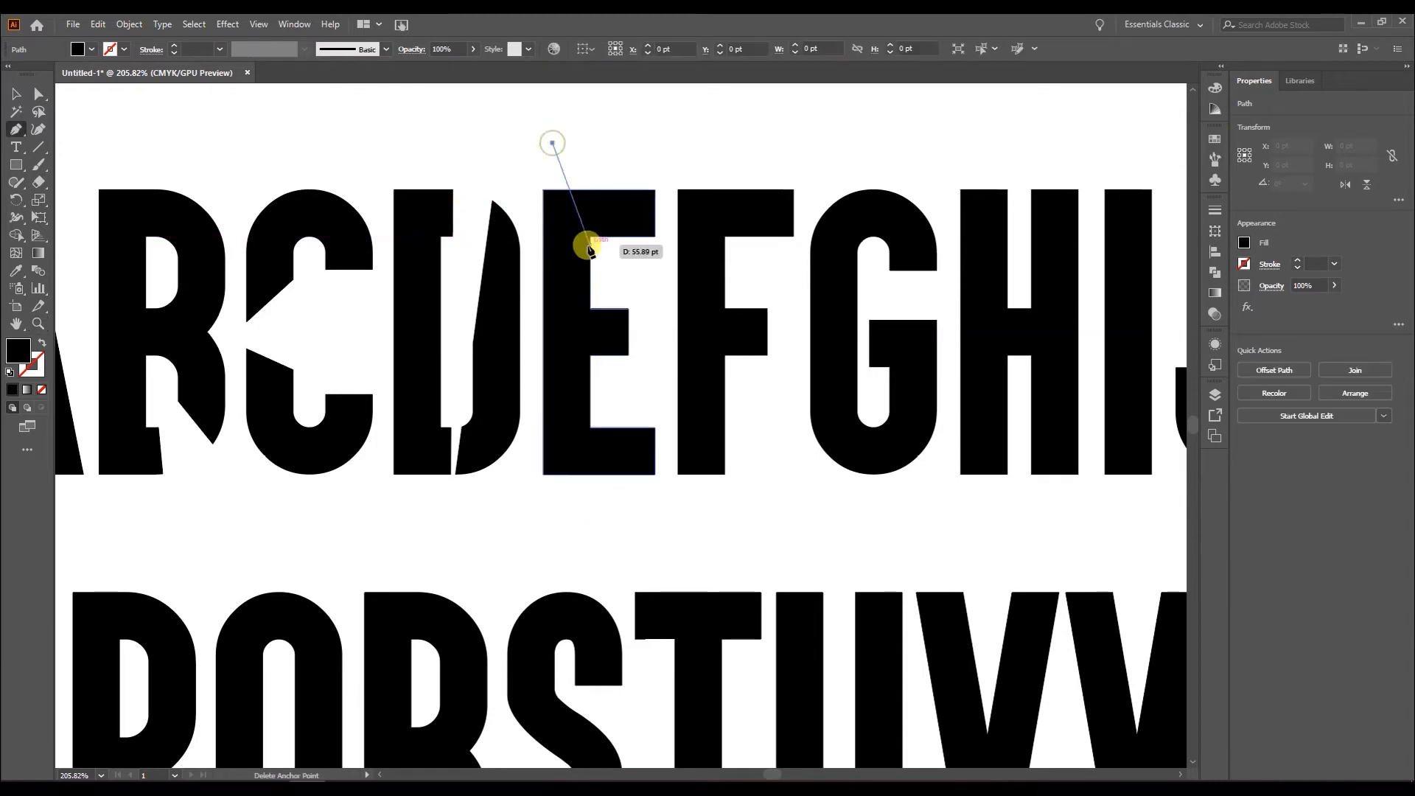
pyautogui.click(617, 282)
pyautogui.click(585, 104)
pyautogui.click(552, 144)
# - Select the E with its narrow triangle and cut the triangle out of the top arm with the Shape Builder
pyautogui.press('v')
pyautogui.keyDown('shift'); pyautogui.click(615, 230); pyautogui.keyUp('shift')
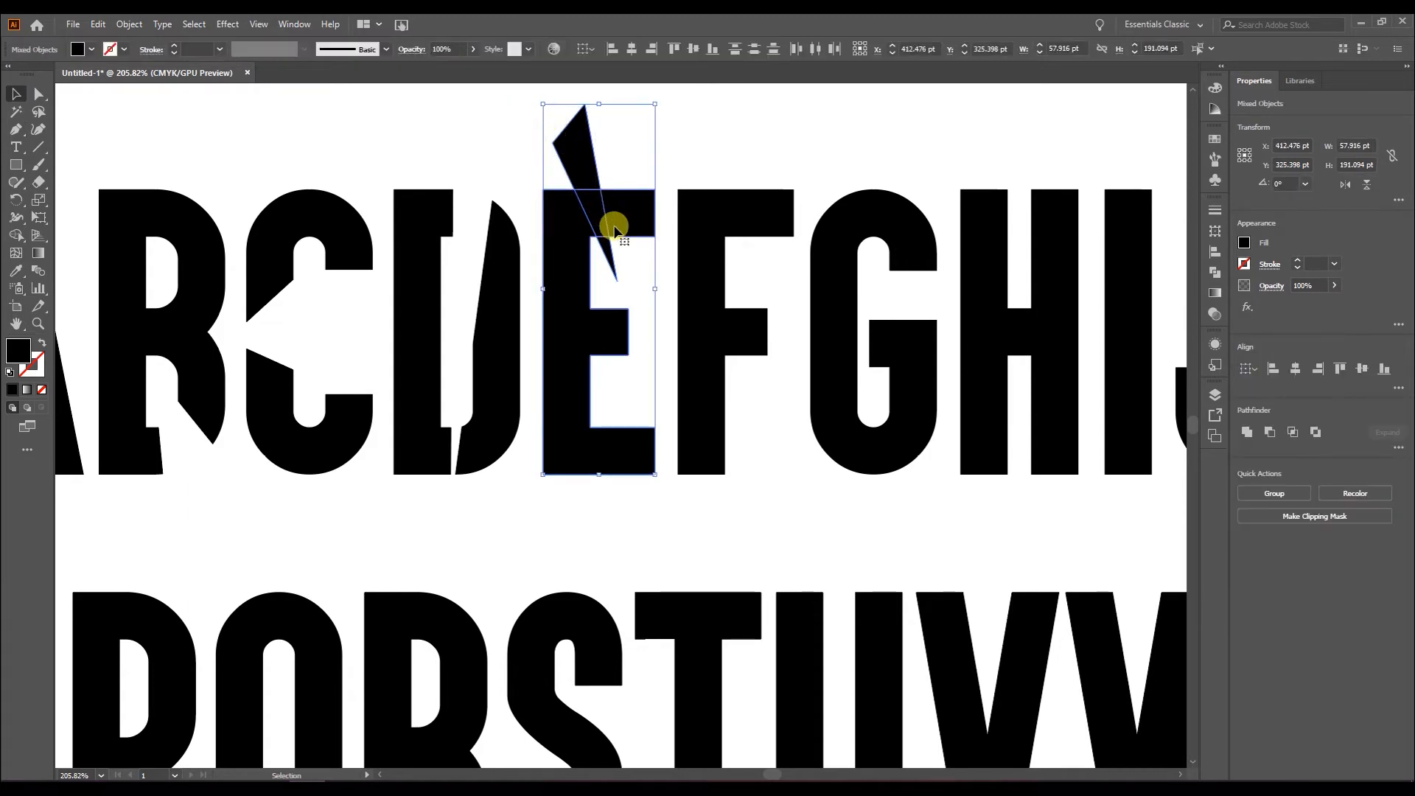
pyautogui.hotkey('shift', 'm')
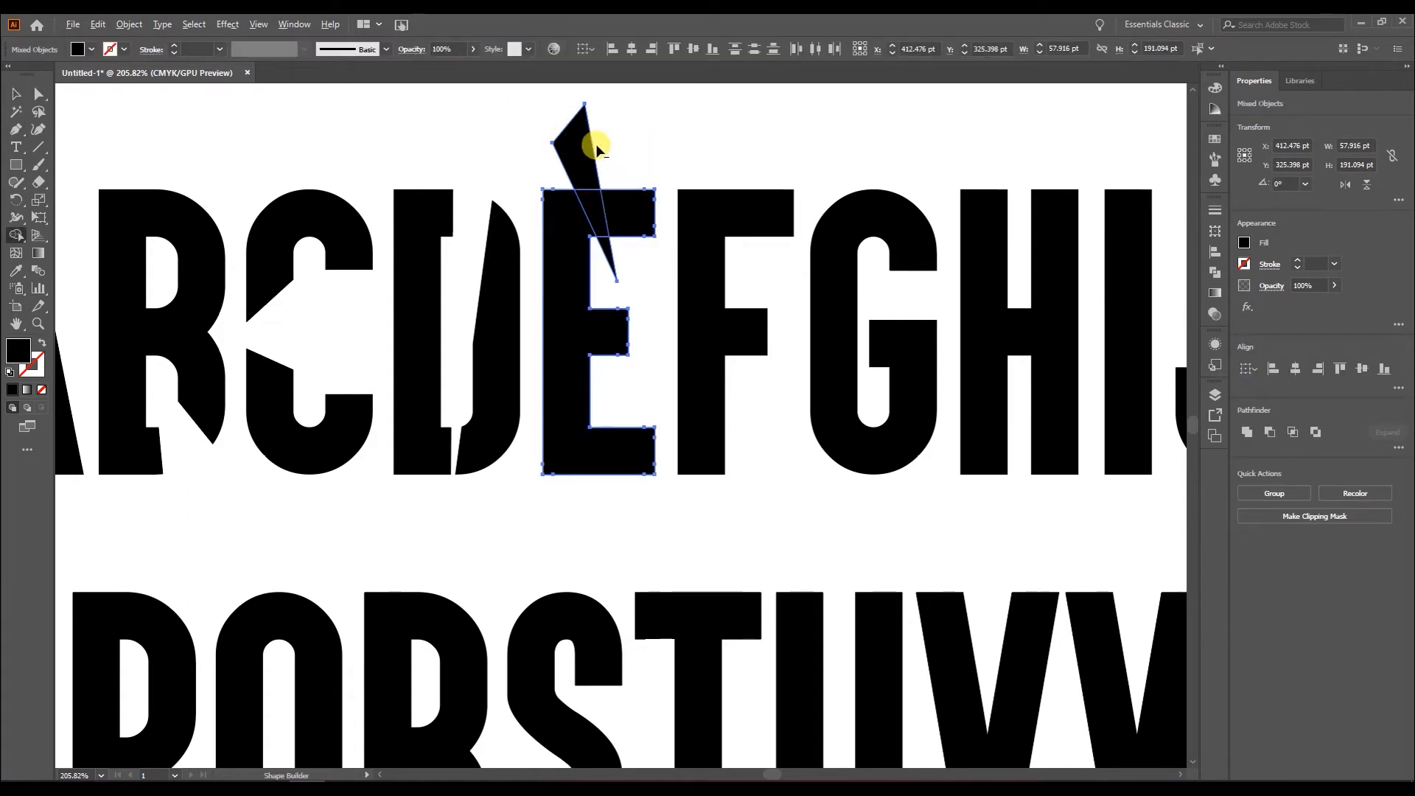
pyautogui.keyDown('alt'); pyautogui.click(575, 167); pyautogui.keyUp('alt')
pyautogui.keyDown('alt'); pyautogui.click(595, 215); pyautogui.keyUp('alt')
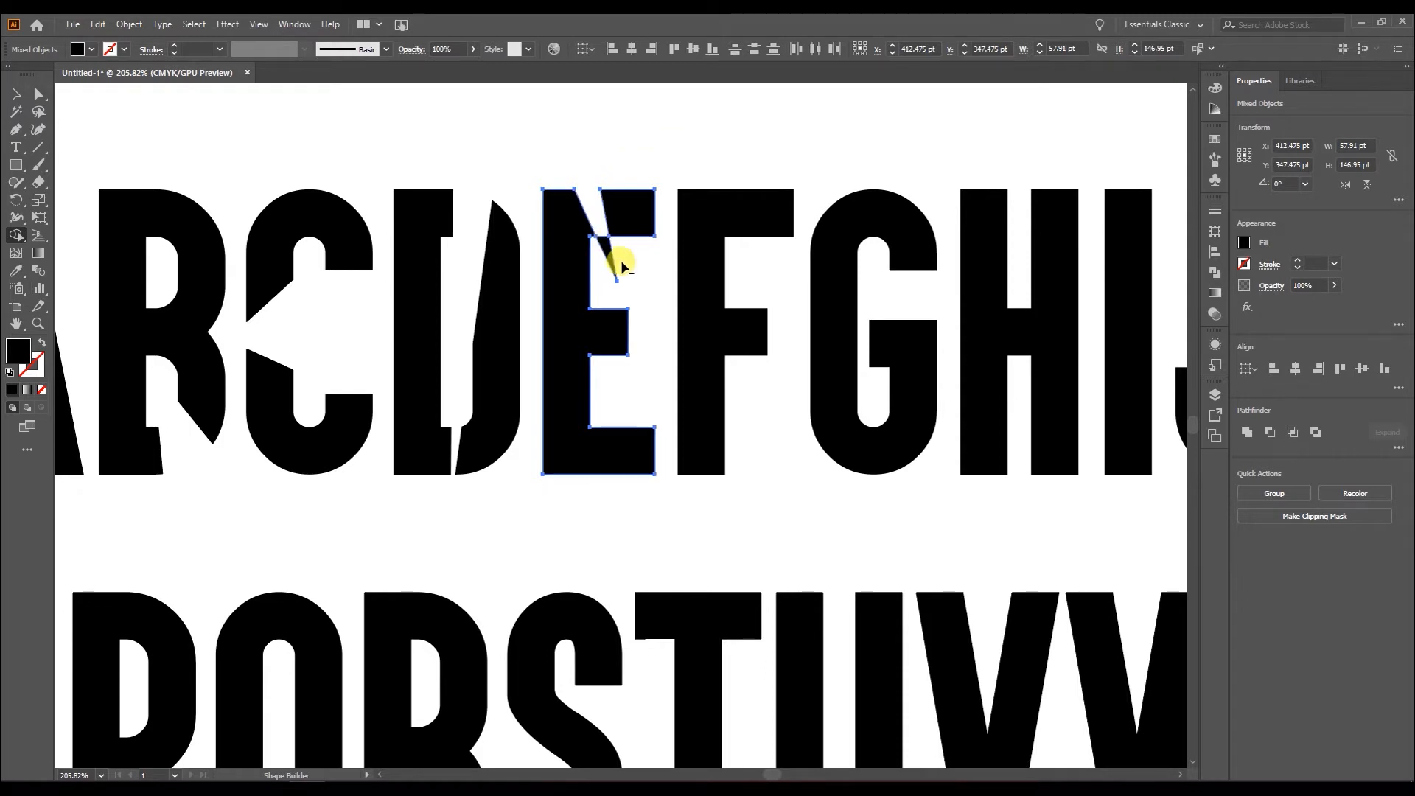
pyautogui.keyDown('alt'); pyautogui.click(603, 254); pyautogui.keyUp('alt')
# - Draw a triangle with the Pen tool slanting up through the E's lower corner and bottom arm
pyautogui.press('p')
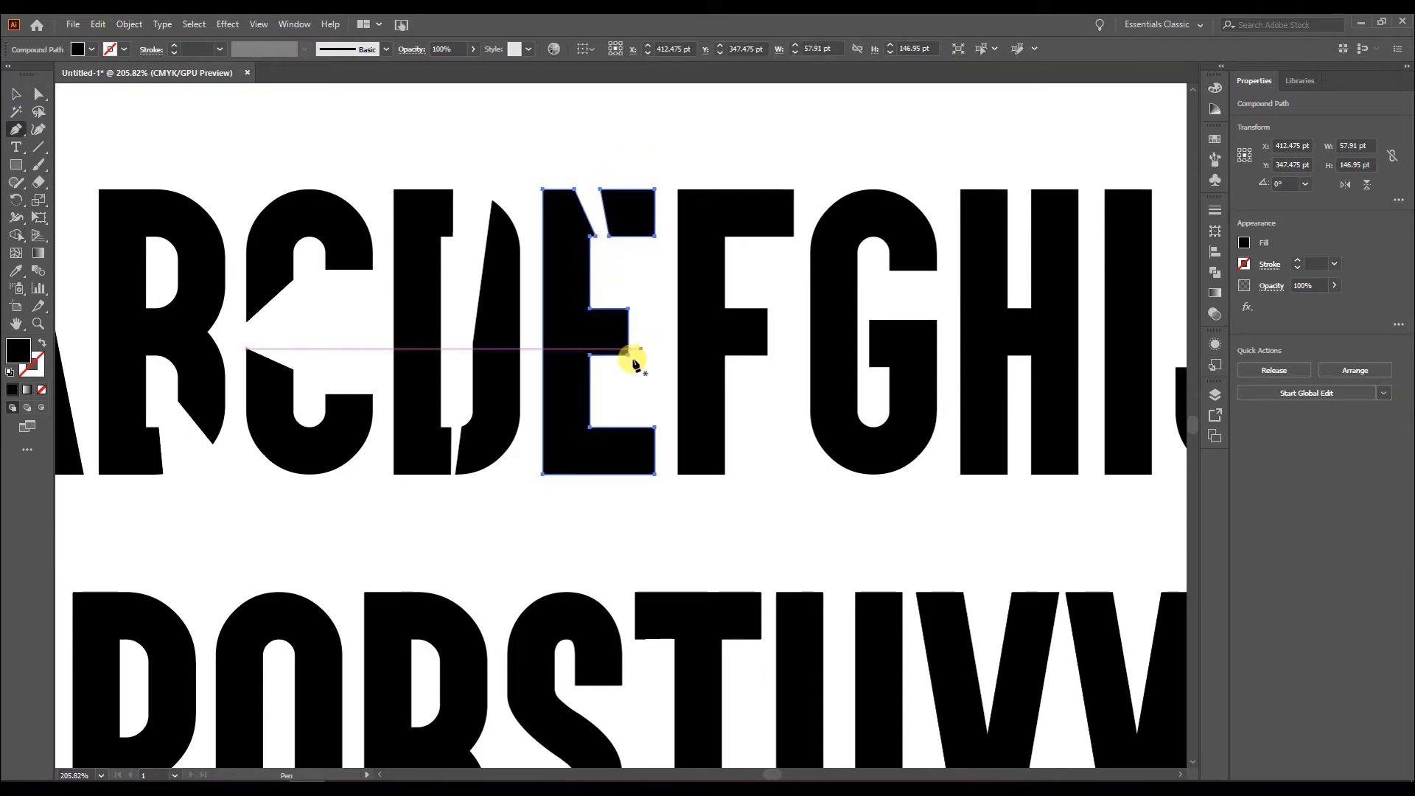
pyautogui.click(523, 495)
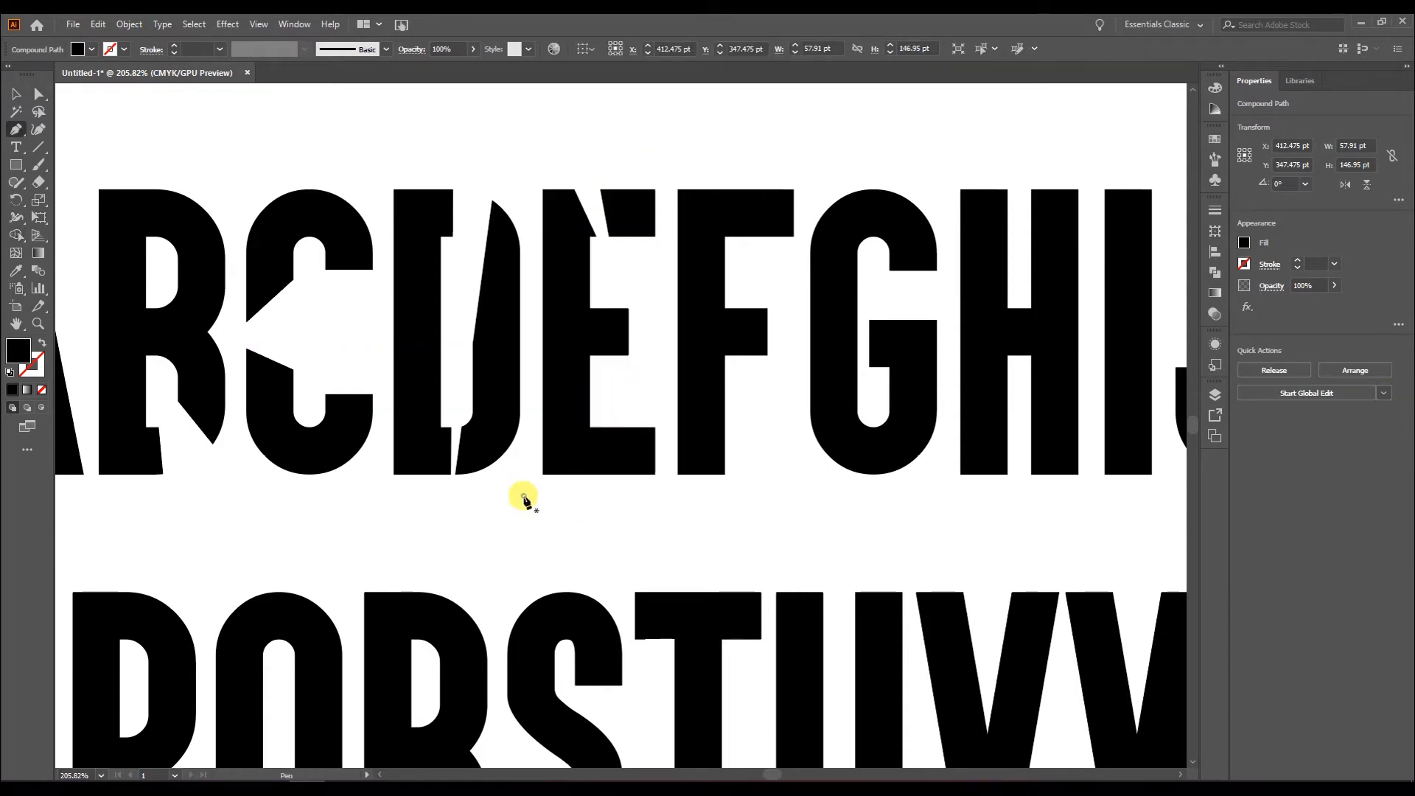
pyautogui.click(627, 380)
pyautogui.click(592, 516)
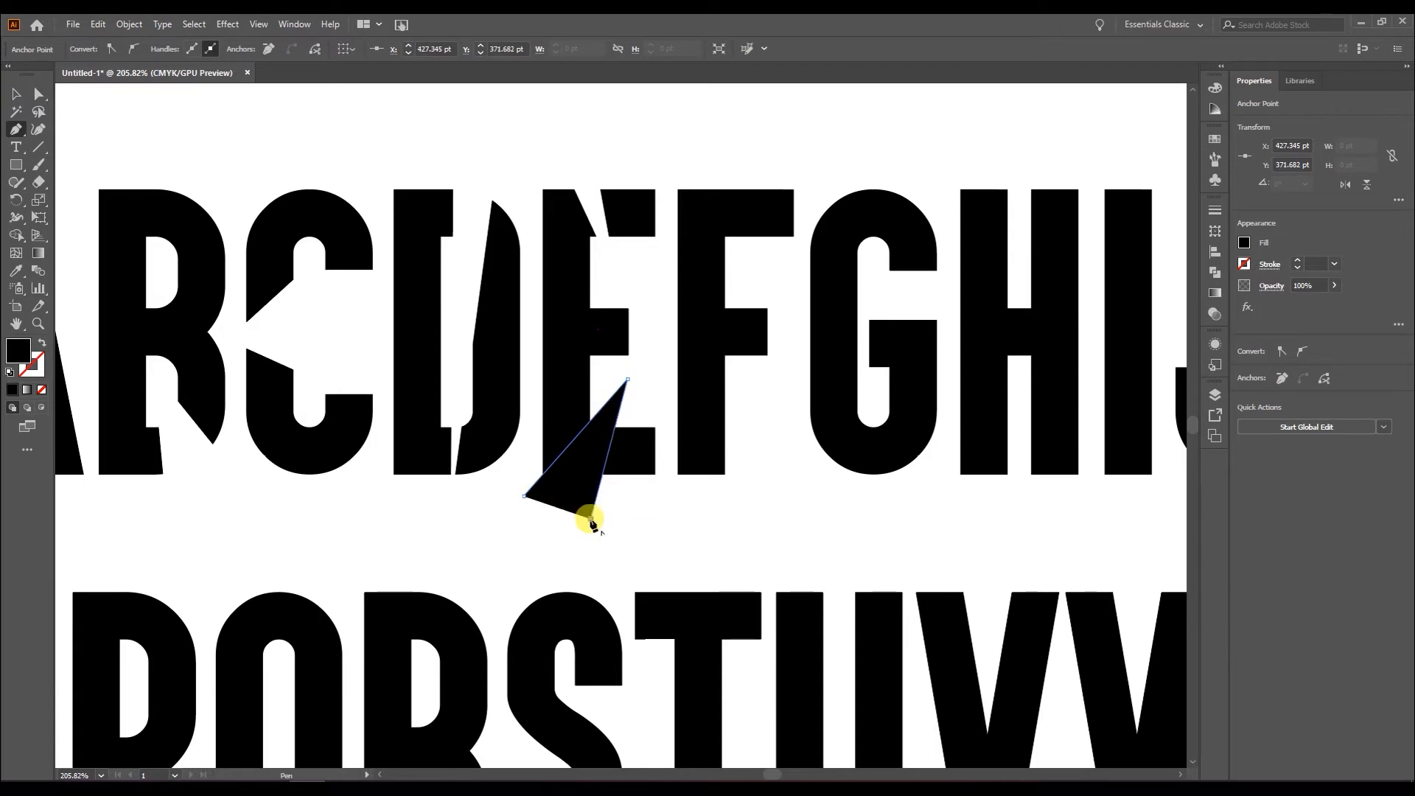
pyautogui.click(524, 496)
# - Select the lower triangle together with the E and cut it out of the letter with the Shape Builder
pyautogui.press('v')
pyautogui.click(613, 521)
pyautogui.click(600, 478)
pyautogui.keyDown('shift'); pyautogui.click(630, 448); pyautogui.keyUp('shift')
pyautogui.keyDown('shift'); pyautogui.click(653, 445); pyautogui.keyUp('shift')
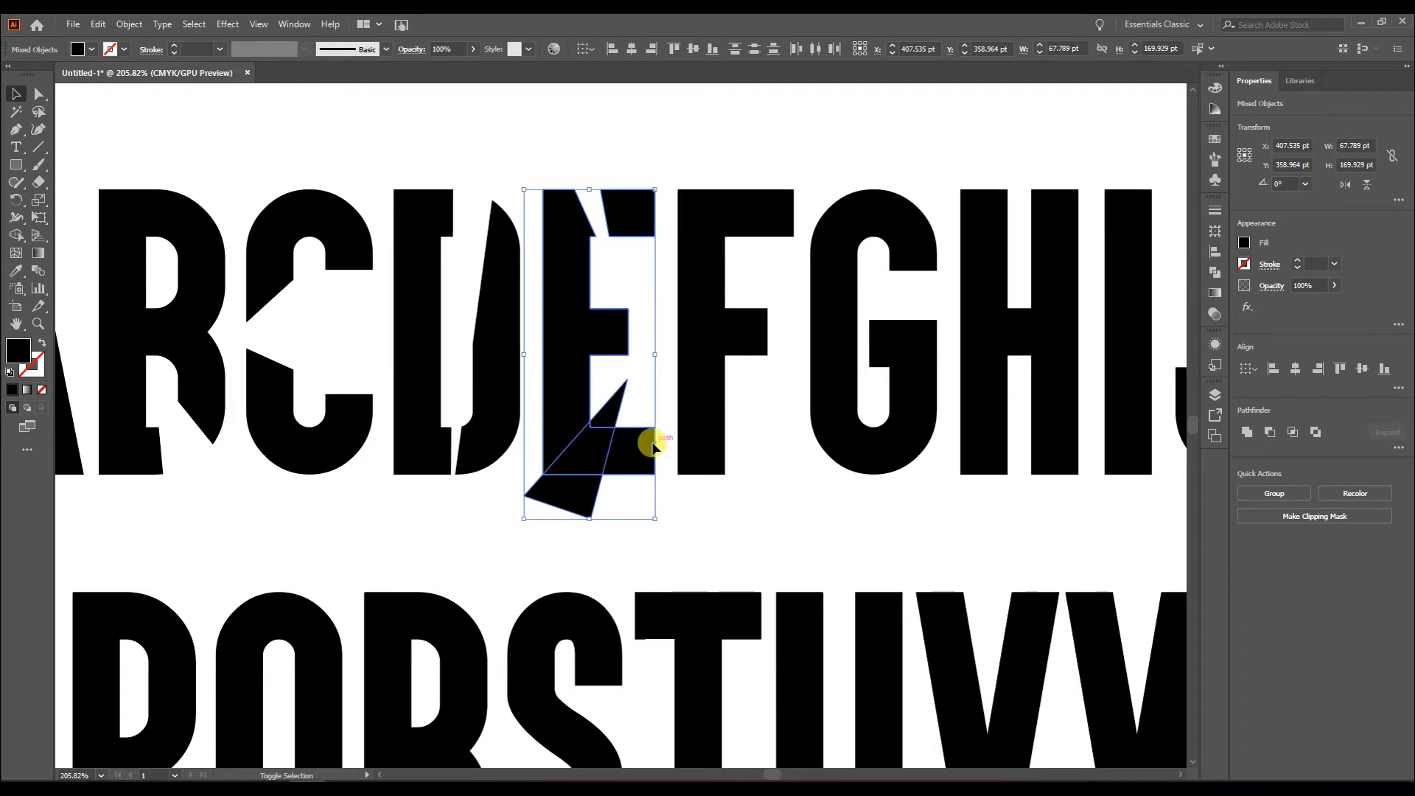
pyautogui.hotkey('shift', 'm')
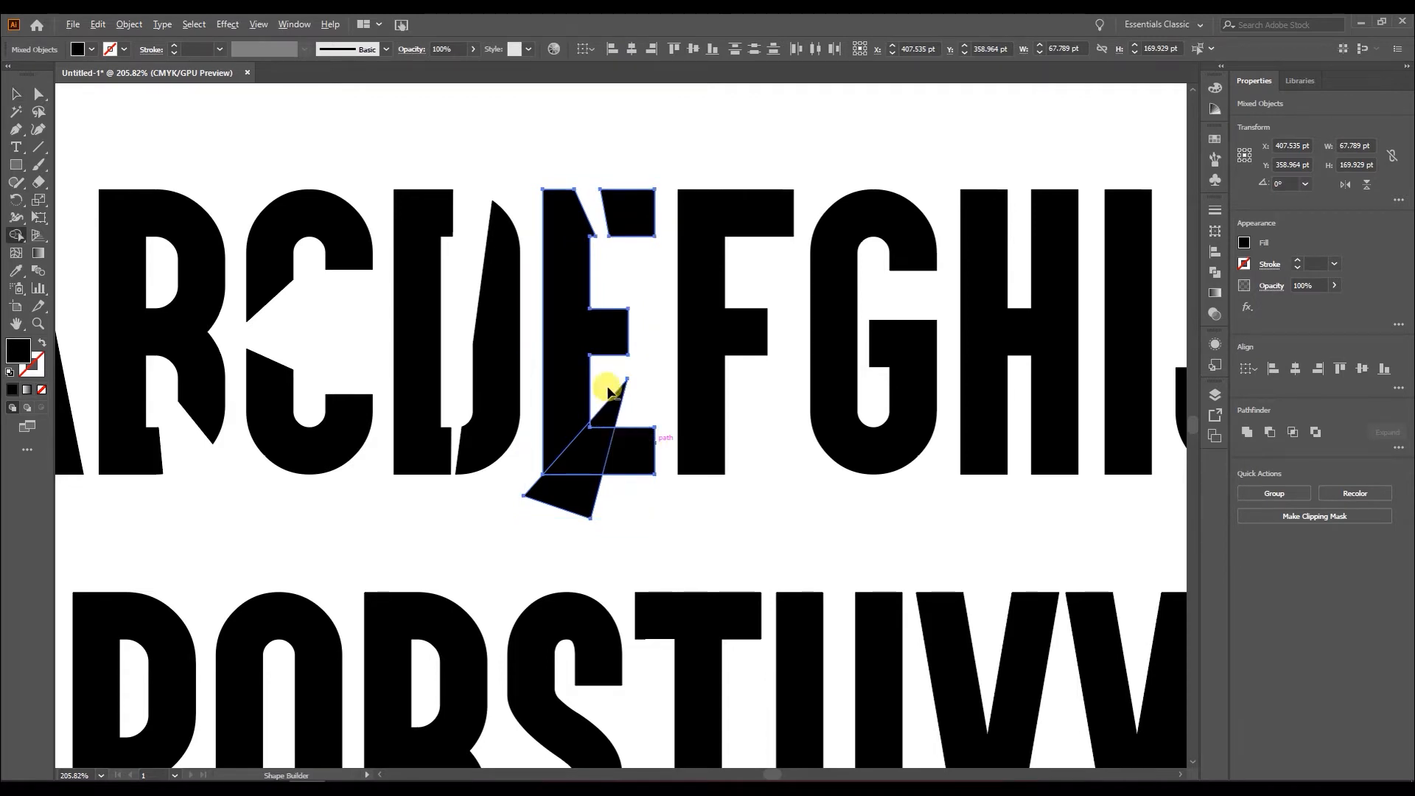
pyautogui.keyDown('alt'); pyautogui.click(609, 426); pyautogui.keyUp('alt')
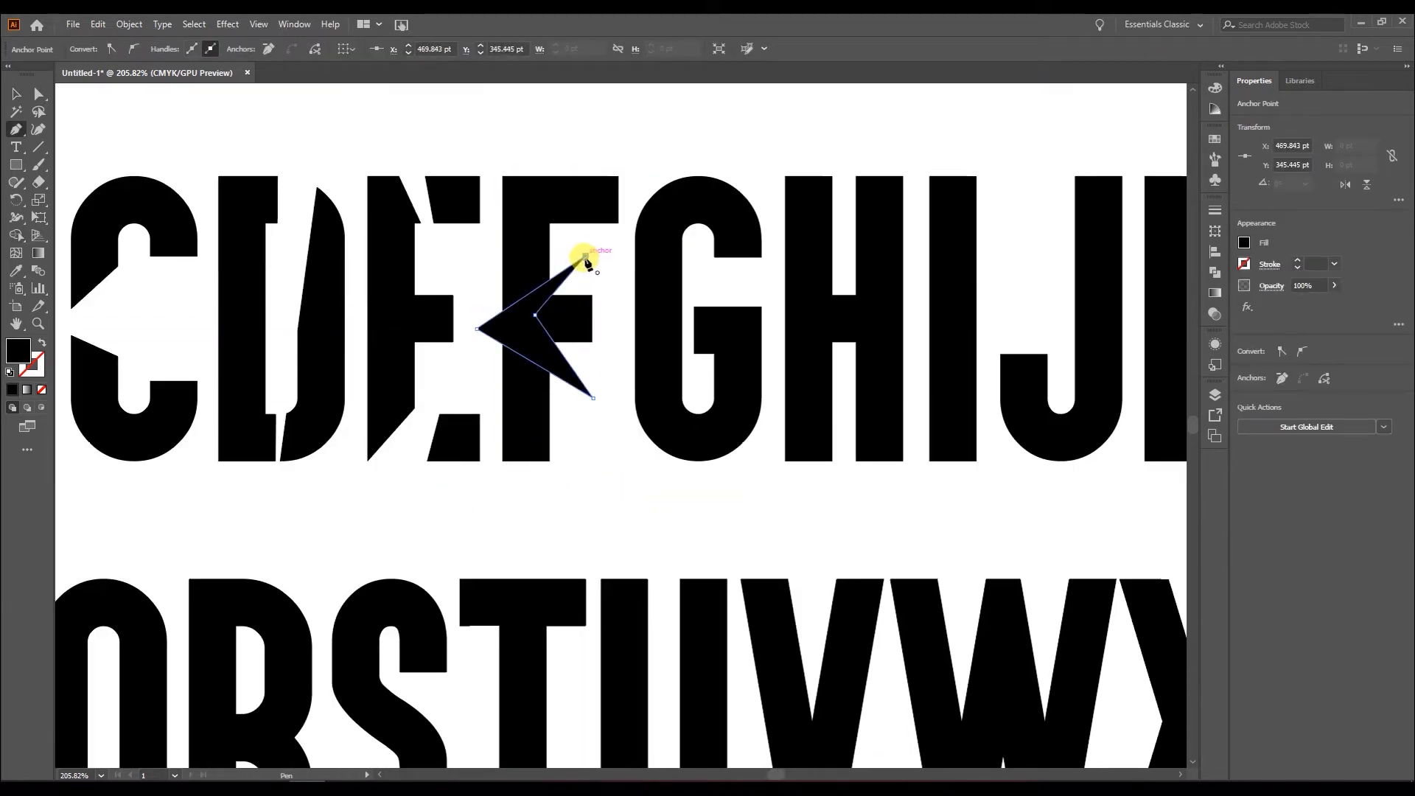
# - Cut the arrowhead shape out of the F and the triangle out of the G's lower bowl with the Shape Builder
pyautogui.keyDown('alt'); pyautogui.click(583, 378); pyautogui.keyUp('alt')
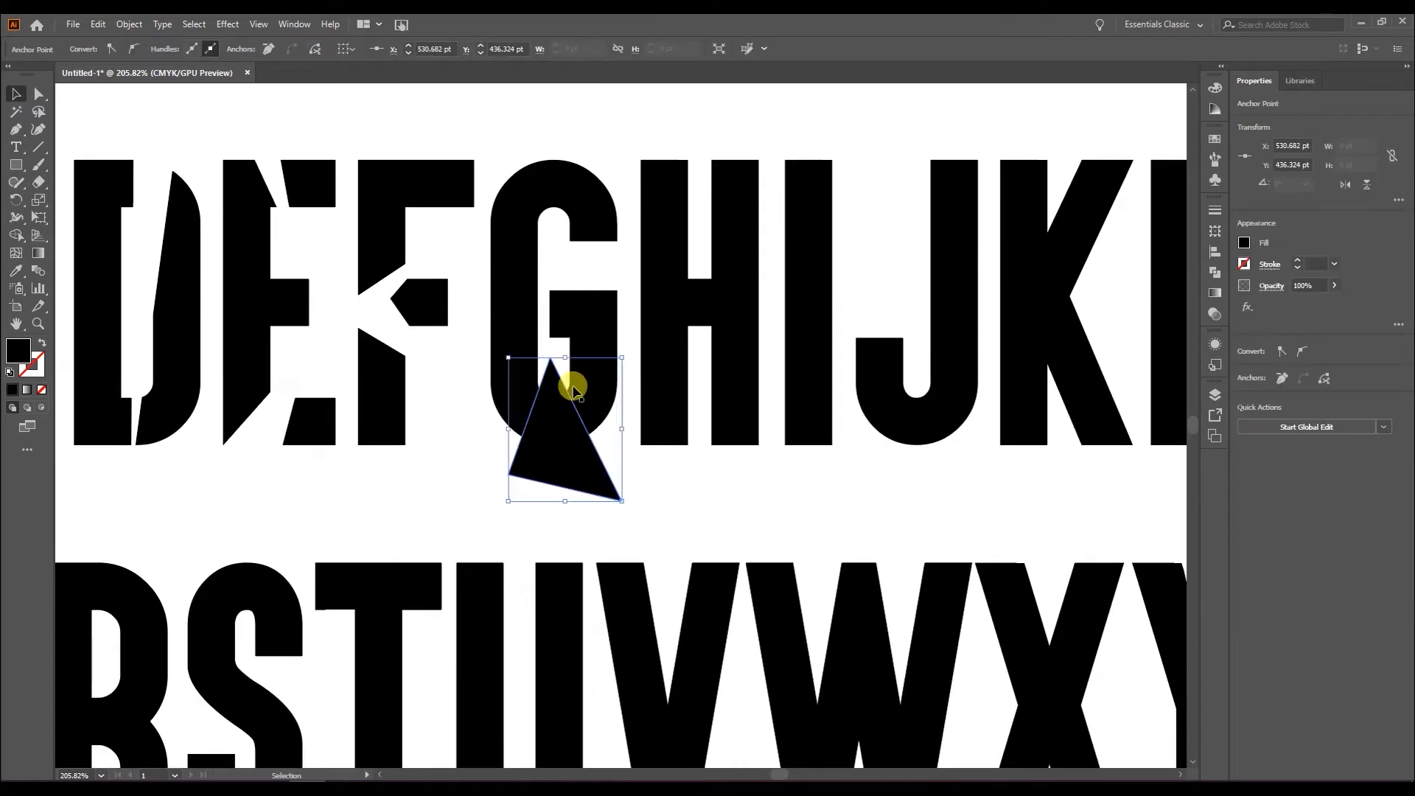
pyautogui.keyDown('shift'); pyautogui.click(568, 386); pyautogui.keyUp('shift')
pyautogui.keyDown('alt'); pyautogui.click(560, 483); pyautogui.keyUp('alt')
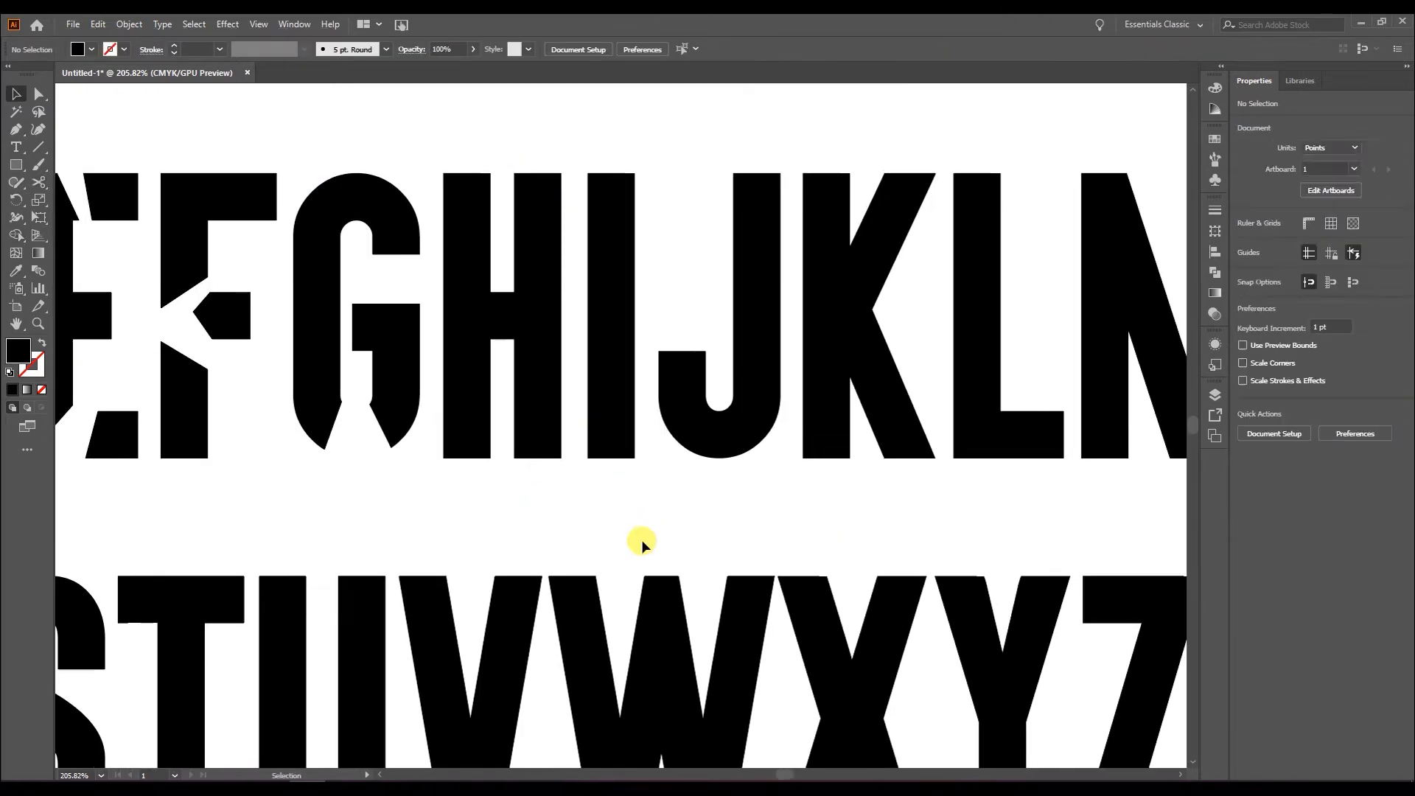
# - Cut a thin diagonal sliver out of the top of the H's left stem using a Pen shape and the Shape Builder
pyautogui.click(427, 243)
pyautogui.click(543, 139)
pyautogui.keyDown('shift'); pyautogui.click(515, 228); pyautogui.keyUp('shift')
pyautogui.hotkey('shift', 'm')
pyautogui.keyDown('alt'); pyautogui.moveTo(527, 148); pyautogui.dragTo(443, 235); pyautogui.keyUp('alt')
# - Draw a wedge across the lower part of the H's right stem and cut it out with the Shape Builder
pyautogui.press('v')
pyautogui.click(500, 505)
pyautogui.press('p')
pyautogui.click(503, 352)
pyautogui.click(562, 467)
pyautogui.click(571, 406)
pyautogui.hotkey('shift', 'm')
pyautogui.keyDown('alt'); pyautogui.click(523, 379); pyautogui.keyUp('alt')
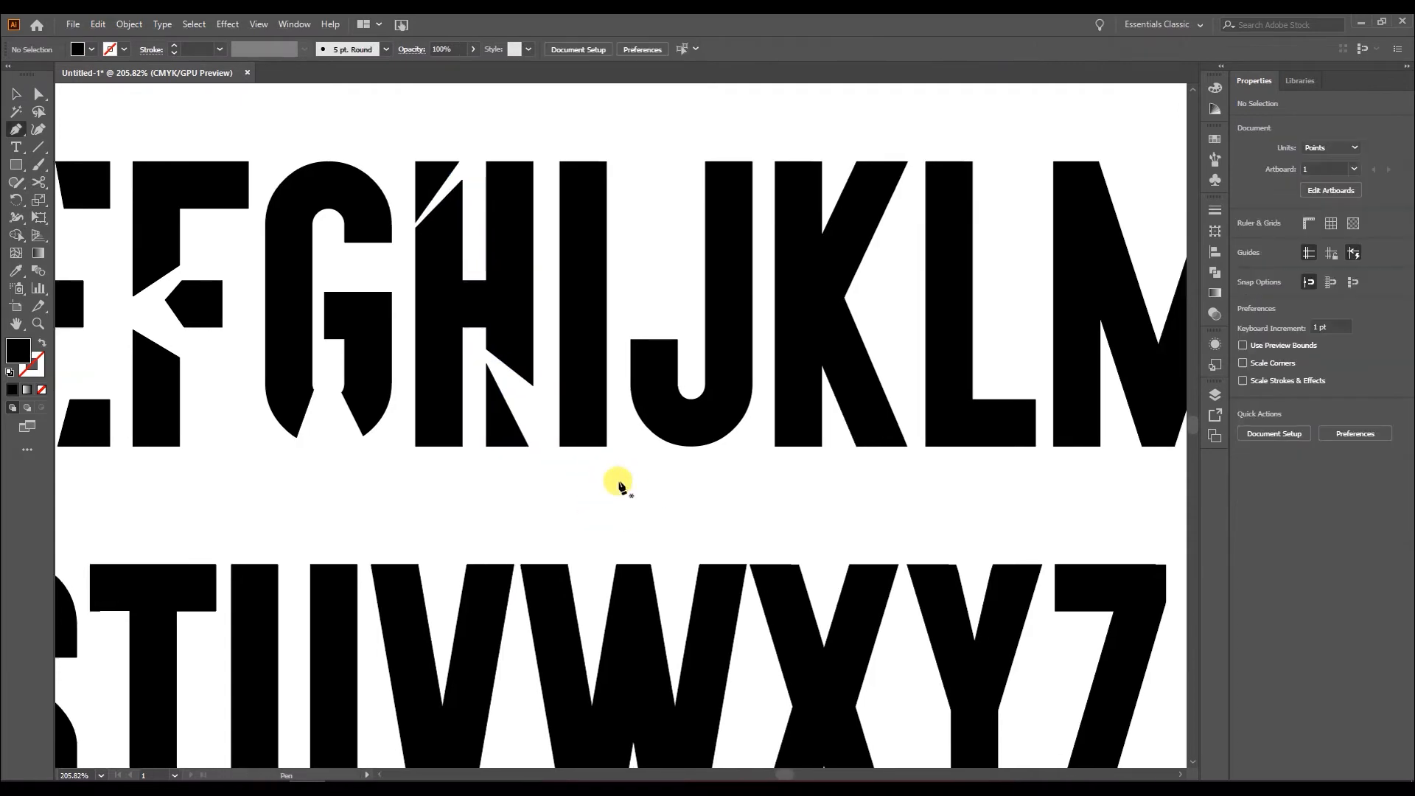
# - Cut a triangular gap, widening to the right, out of the middle of the I with the Shape Builder
pyautogui.click(641, 219)
pyautogui.keyDown('shift'); pyautogui.click(581, 194); pyautogui.keyUp('shift')
pyautogui.hotkey('shift', 'm')
pyautogui.keyDown('alt'); pyautogui.click(600, 316); pyautogui.keyUp('alt')
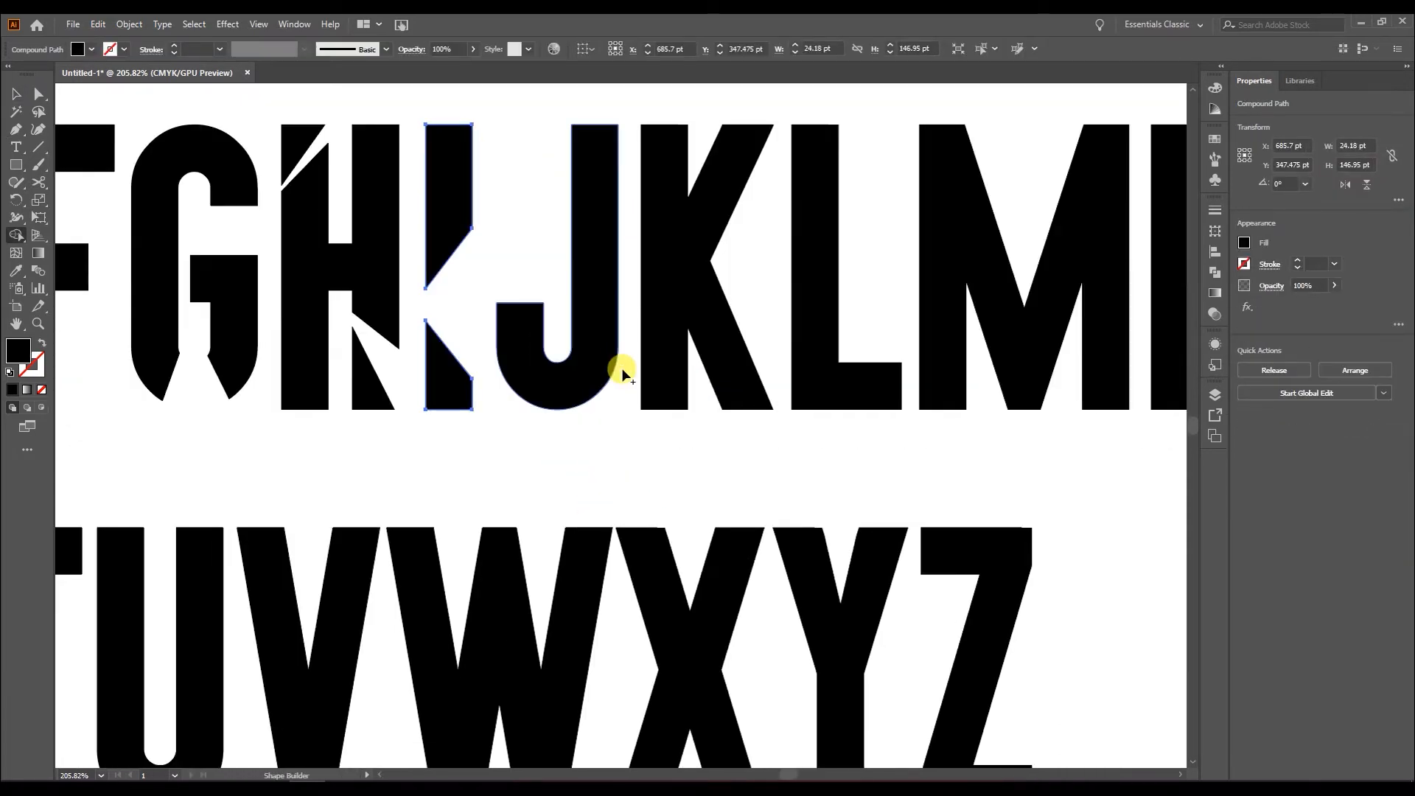
# - Draw a slanting triangle through the J's stem with the Pen tool and cut it out with the Shape Builder
pyautogui.press('p')
pyautogui.click(630, 311)
pyautogui.click(551, 125)
pyautogui.click(546, 196)
pyautogui.click(630, 311)
pyautogui.press('v')
pyautogui.keyDown('shift'); pyautogui.click(606, 242); pyautogui.keyUp('shift')
pyautogui.hotkey('shift', 'm')
pyautogui.keyDown('alt'); pyautogui.click(590, 236); pyautogui.keyUp('alt')
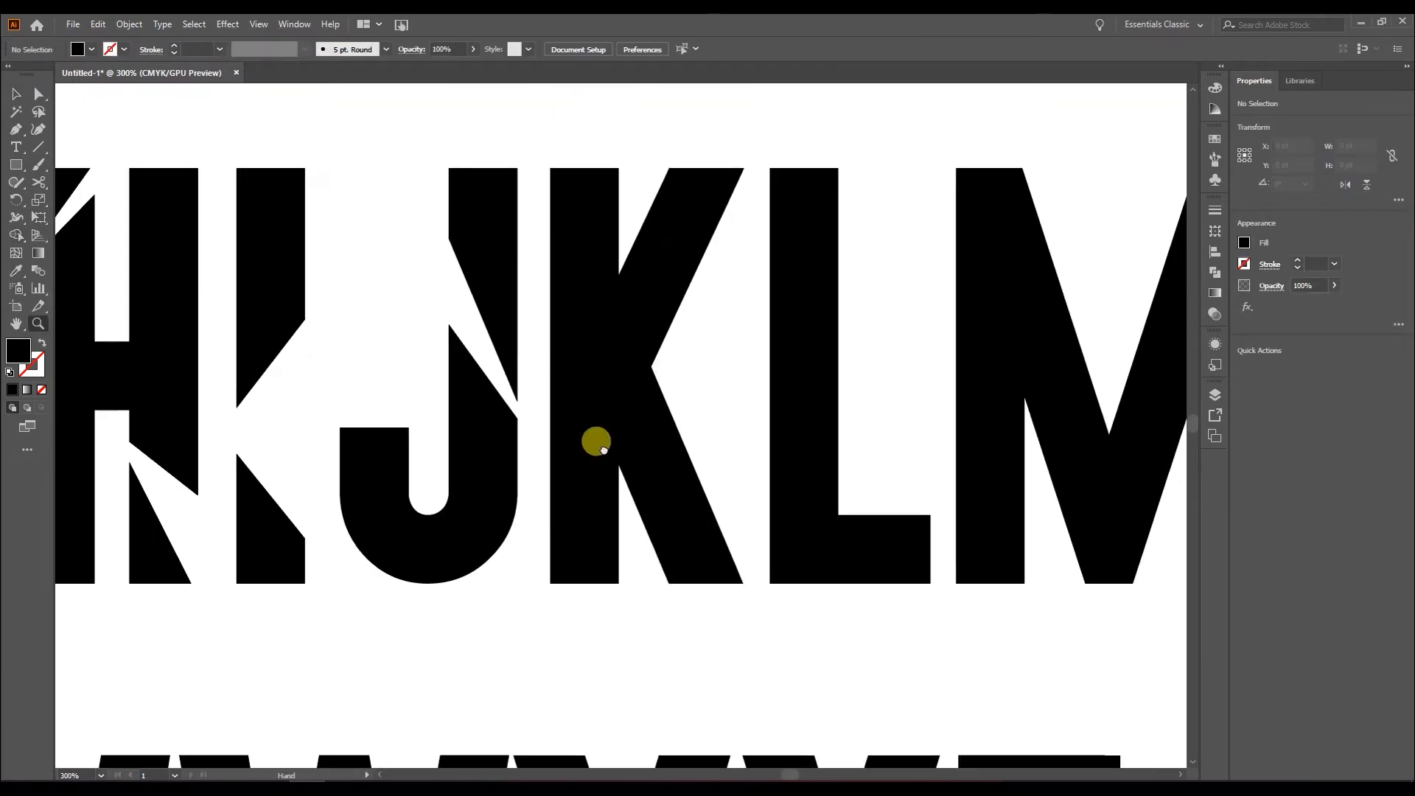
# - Draw a triangle across the middle of the K, narrowing to the right, and cut it out with the Shape Builder
pyautogui.click(535, 289)
pyautogui.click(699, 402)
pyautogui.click(538, 407)
pyautogui.click(535, 289)
pyautogui.press('v')
pyautogui.keyDown('shift'); pyautogui.click(671, 448); pyautogui.keyUp('shift')
pyautogui.hotkey('shift', 'm')
pyautogui.keyDown('alt'); pyautogui.click(590, 354); pyautogui.keyUp('alt')
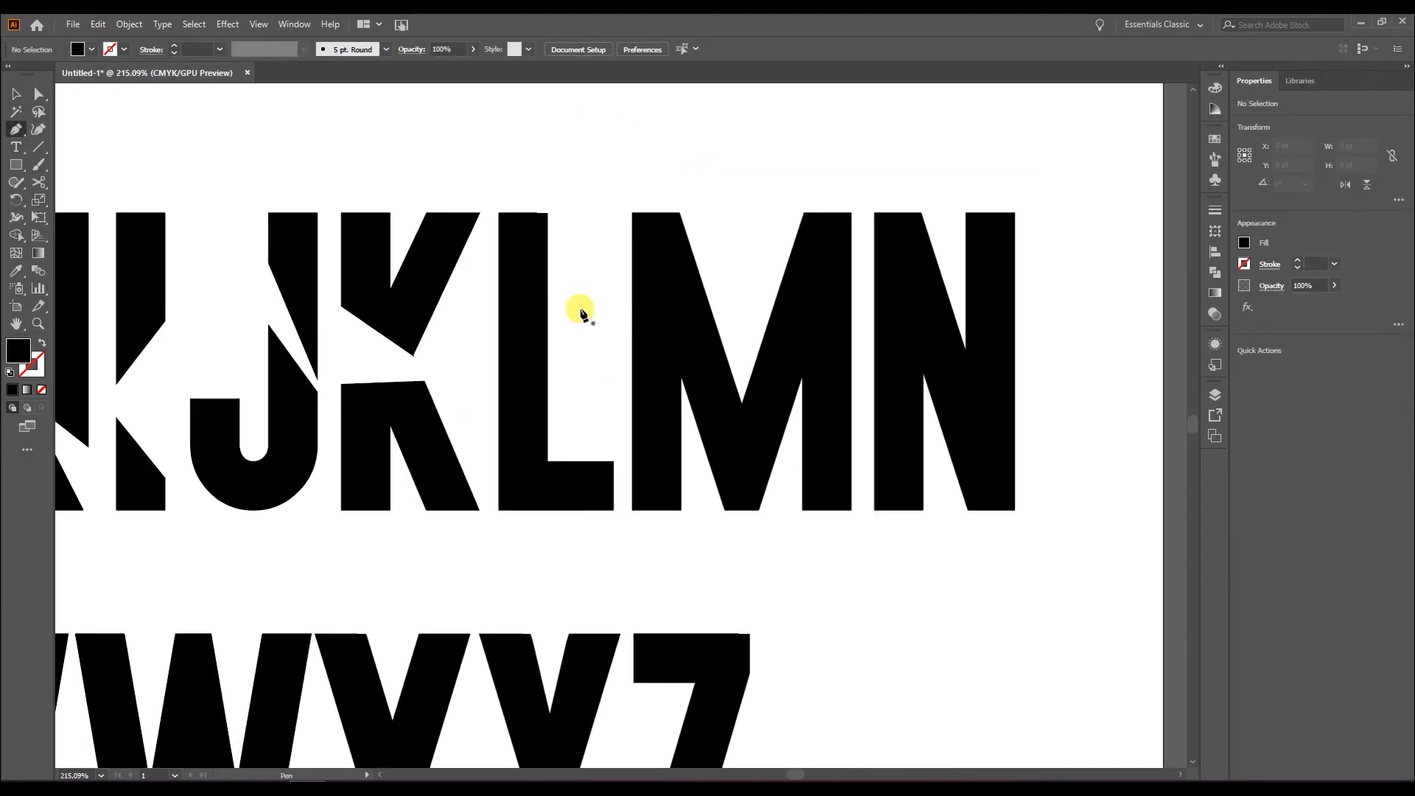
# - Draw a triangle across the L's stem, widening to the right, and cut it out with the Shape Builder
pyautogui.click(471, 392)
pyautogui.click(594, 284)
pyautogui.click(583, 436)
pyautogui.press('v')
pyautogui.keyDown('shift'); pyautogui.click(516, 346); pyautogui.keyUp('shift')
pyautogui.hotkey('shift', 'm')
pyautogui.moveTo(477, 378); pyautogui.dragTo(579, 368)
# - Cut Pen-drawn wedges out of the M's upper left part and lower right stem with the Shape Builder
pyautogui.press('p')
pyautogui.click(591, 357)
pyautogui.click(720, 228)
pyautogui.click(740, 305)
pyautogui.keyDown('shift'); pyautogui.click(770, 361); pyautogui.keyUp('shift')
pyautogui.hotkey('shift', 'm')
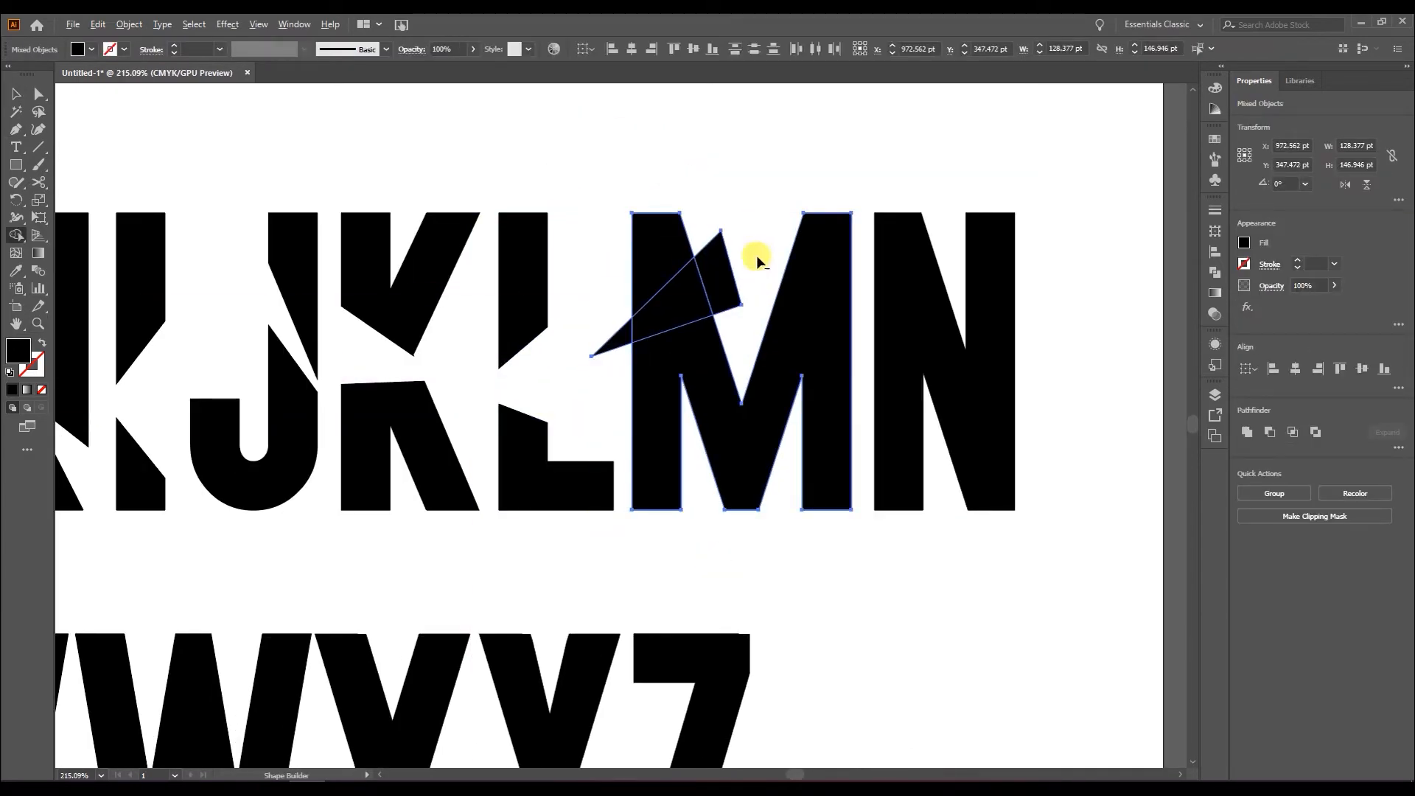
pyautogui.moveTo(757, 258); pyautogui.dragTo(619, 347)
pyautogui.click(846, 357)
pyautogui.click(780, 458)
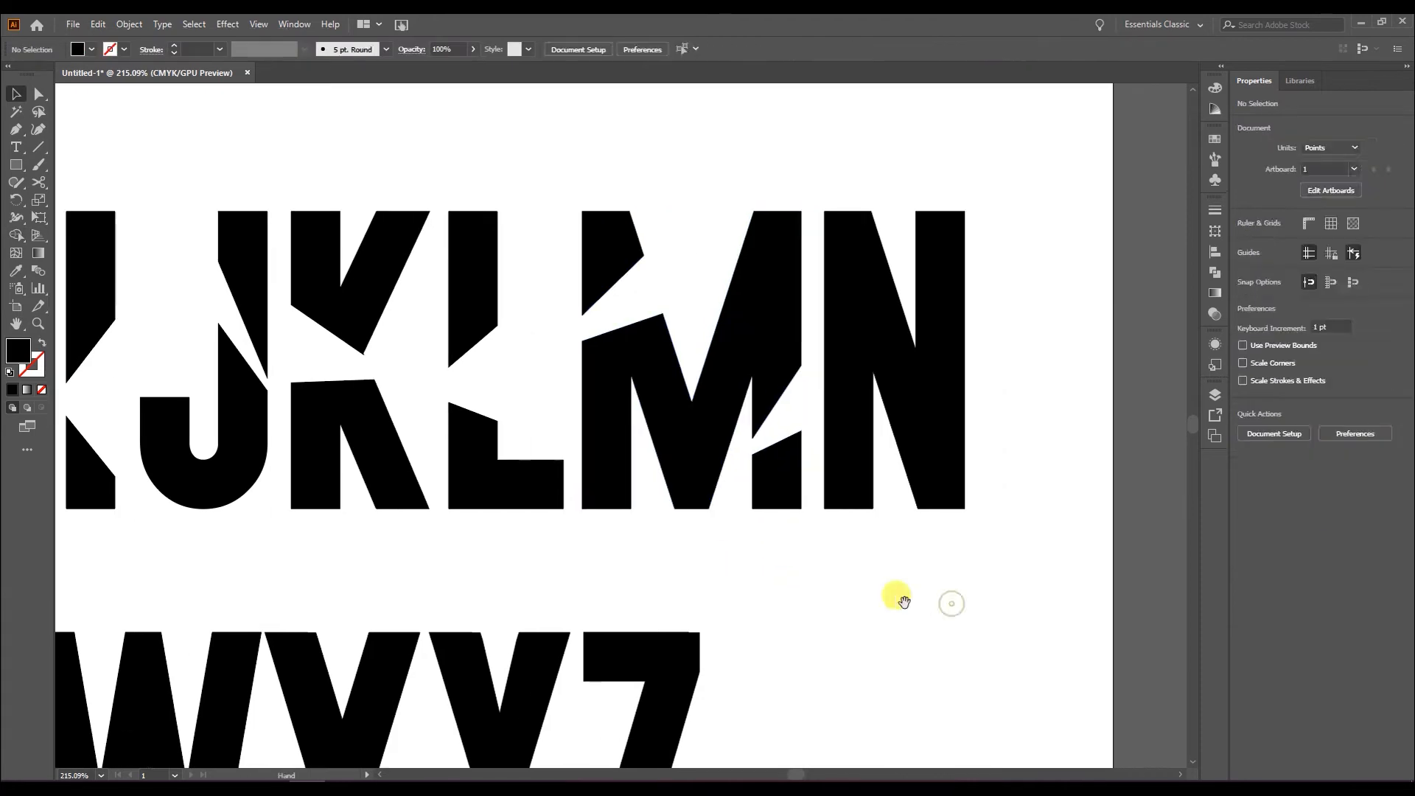
# - Draw a long diagonal wedge across the N, narrowing towards its upper right, and cut it out with the Shape Builder
pyautogui.click(1017, 242)
pyautogui.click(816, 389)
pyautogui.click(816, 441)
pyautogui.click(1017, 241)
pyautogui.press('v')
pyautogui.keyDown('shift'); pyautogui.click(951, 383); pyautogui.keyUp('shift')
pyautogui.hotkey('shift', 'm')
pyautogui.keyDown('alt'); pyautogui.click(887, 341); pyautogui.keyUp('alt')
pyautogui.keyDown('alt'); pyautogui.click(986, 253); pyautogui.keyUp('alt')
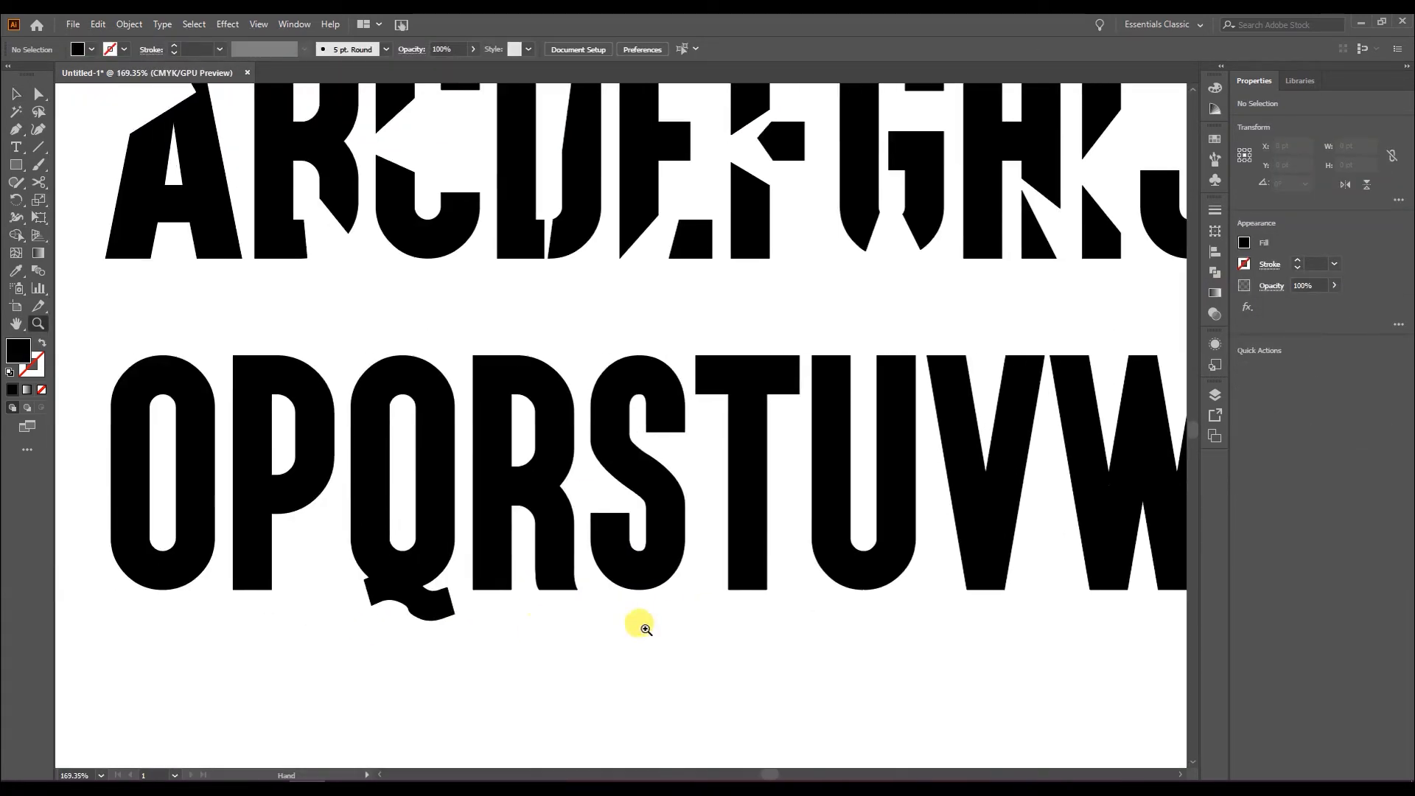
# - Draw one long band across the middle of the letters O to Z, narrowing to the right, and cut it out with the Shape Builder
pyautogui.press('p')
pyautogui.click(223, 501)
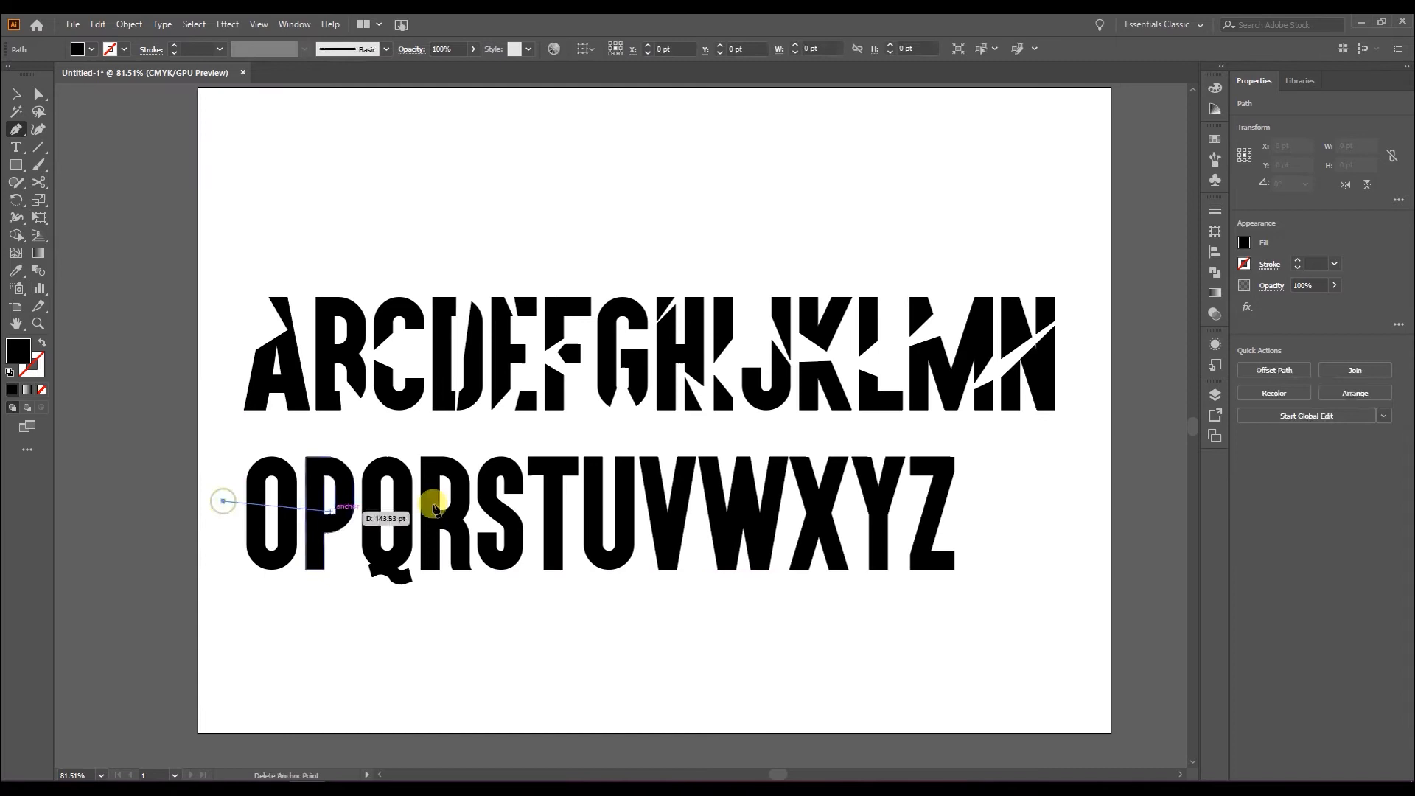
pyautogui.click(1010, 485)
pyautogui.click(203, 550)
pyautogui.click(224, 501)
pyautogui.press('v')
pyautogui.keyDown('shift'); pyautogui.click(511, 534); pyautogui.keyUp('shift')
pyautogui.hotkey('shift', 'm')
pyautogui.moveTo(176, 518)
pyautogui.mouseDown()
pyautogui.moveTo(755, 503)
pyautogui.moveTo(1012, 535)
pyautogui.mouseUp()
pyautogui.press('v')
pyautogui.click(1012, 535)
# - Draw a thin diagonal sliver across the lower part of the V and cut it out with the Shape Builder
pyautogui.press('p')
pyautogui.click(693, 563)
pyautogui.click(648, 532)
pyautogui.click(687, 570)
pyautogui.click(693, 564)
pyautogui.keyDown('ctrl'); pyautogui.keyDown('shift'); pyautogui.click(672, 549); pyautogui.keyUp('shift'); pyautogui.keyUp('ctrl')
pyautogui.hotkey('shift', 'm')
pyautogui.moveTo(681, 559); pyautogui.dragTo(650, 533)
pyautogui.press('v')
pyautogui.click(619, 667)
# - Select a leftover piece among the sliced second-row letters and delete it
pyautogui.press('p')
pyautogui.keyDown('ctrl'); pyautogui.click(459, 491); pyautogui.keyUp('ctrl')
pyautogui.press('z')
pyautogui.keyDown('ctrl'); pyautogui.click(464, 549); pyautogui.keyUp('ctrl')
pyautogui.moveTo(457, 516); pyautogui.dragTo(705, 594)
pyautogui.press('Delete')
# - Cut a small diagonal sliver out of the lower part of the Z with a Pen shape
pyautogui.press('v')
pyautogui.press('z')
pyautogui.moveTo(602, 634); pyautogui.dragTo(252, 628)
pyautogui.press('p')
pyautogui.click(880, 616)
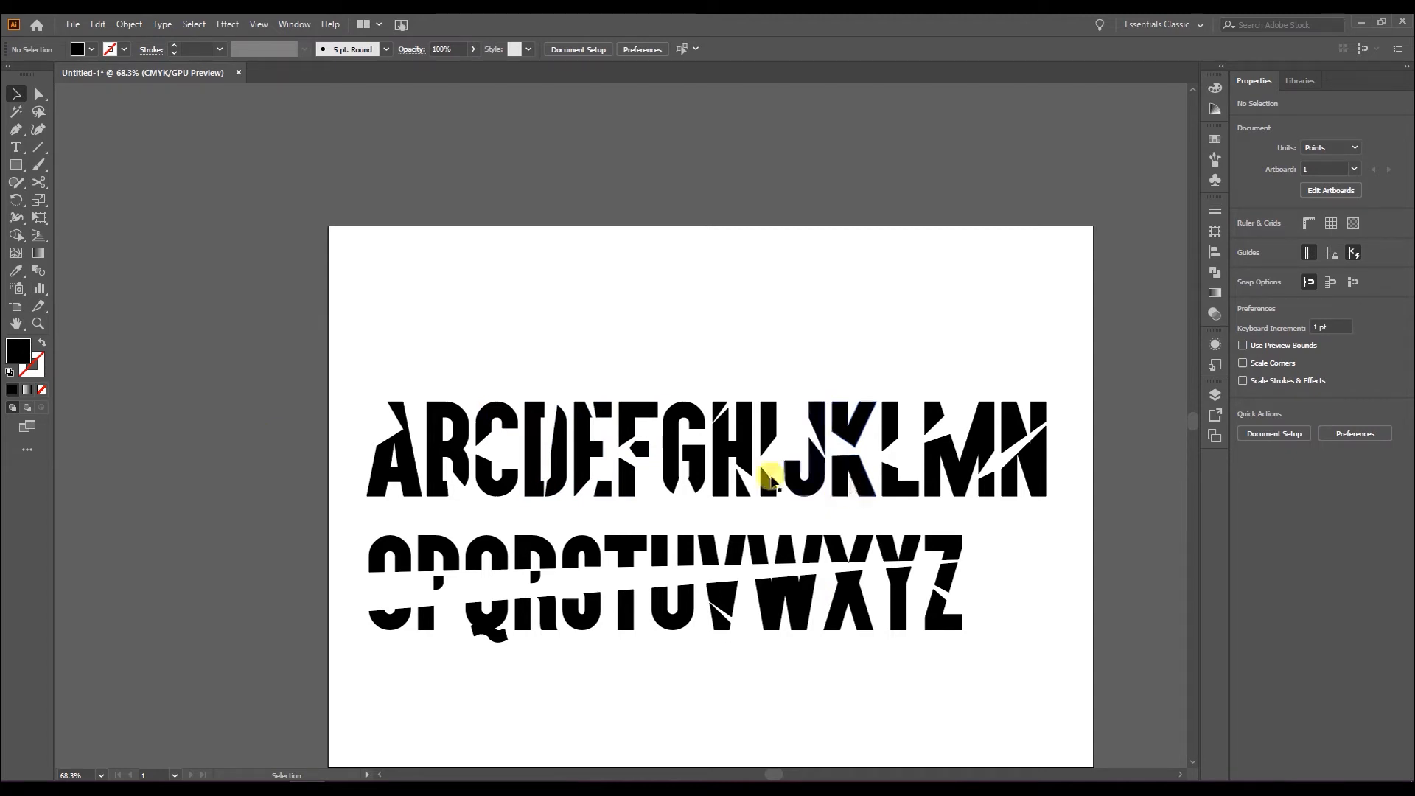
# - Add a second artboard of about 1097 × 974 pt to the right of the alphabet artboard
pyautogui.click(739, 450)
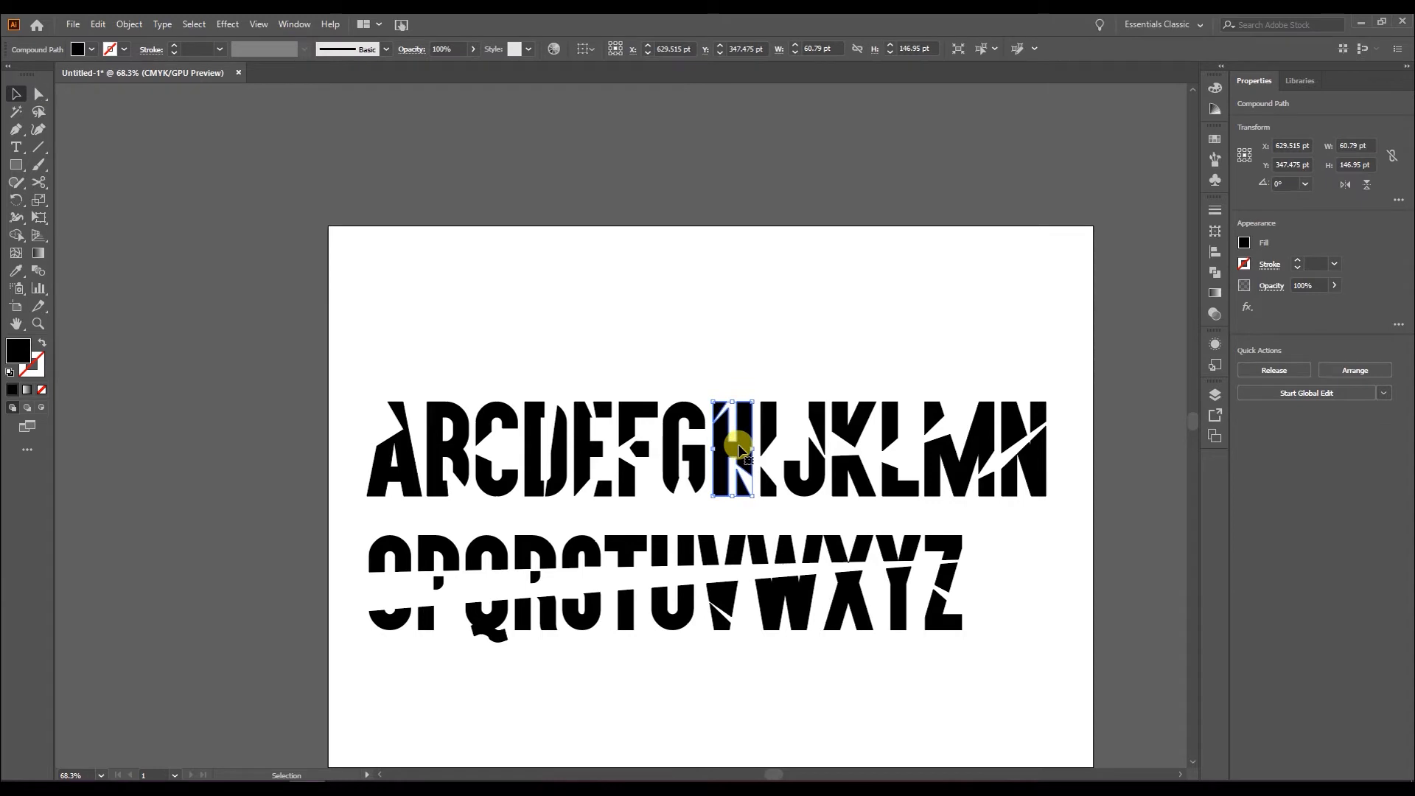
pyautogui.moveTo(894, 530); pyautogui.dragTo(687, 483)
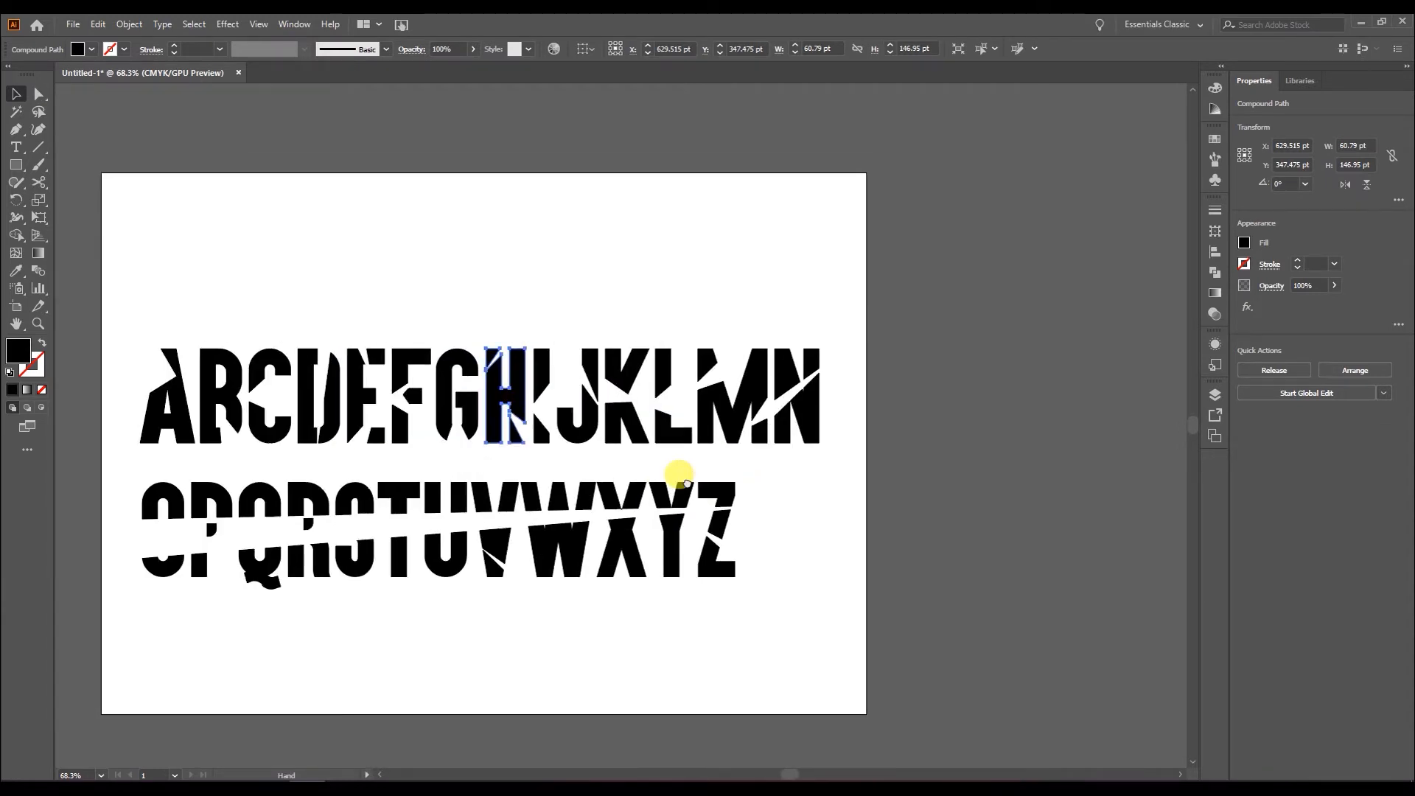
pyautogui.scroll(-2, 673, 475)
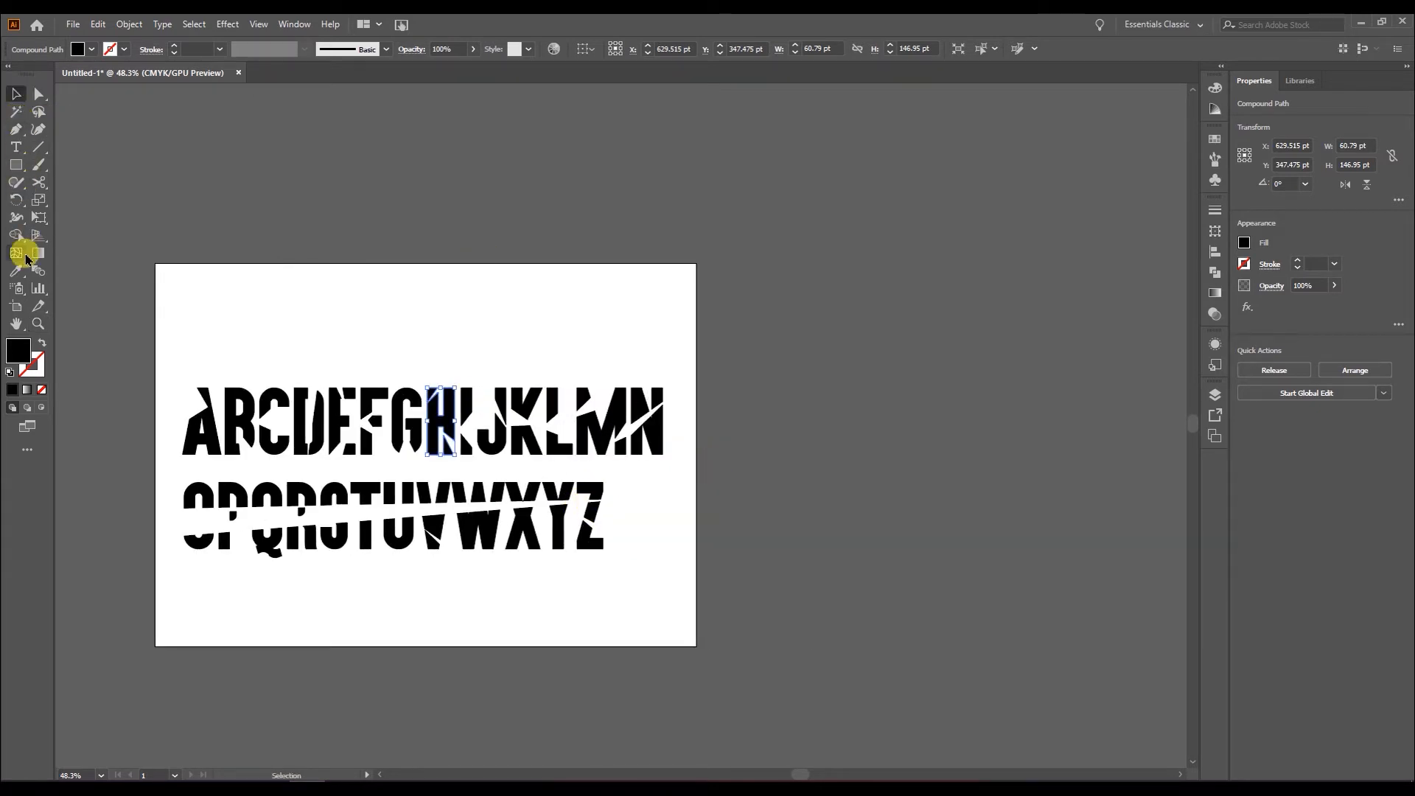
pyautogui.click(18, 308)
pyautogui.moveTo(783, 274); pyautogui.dragTo(948, 482)
pyautogui.moveTo(1081, 614); pyautogui.dragTo(1041, 673)
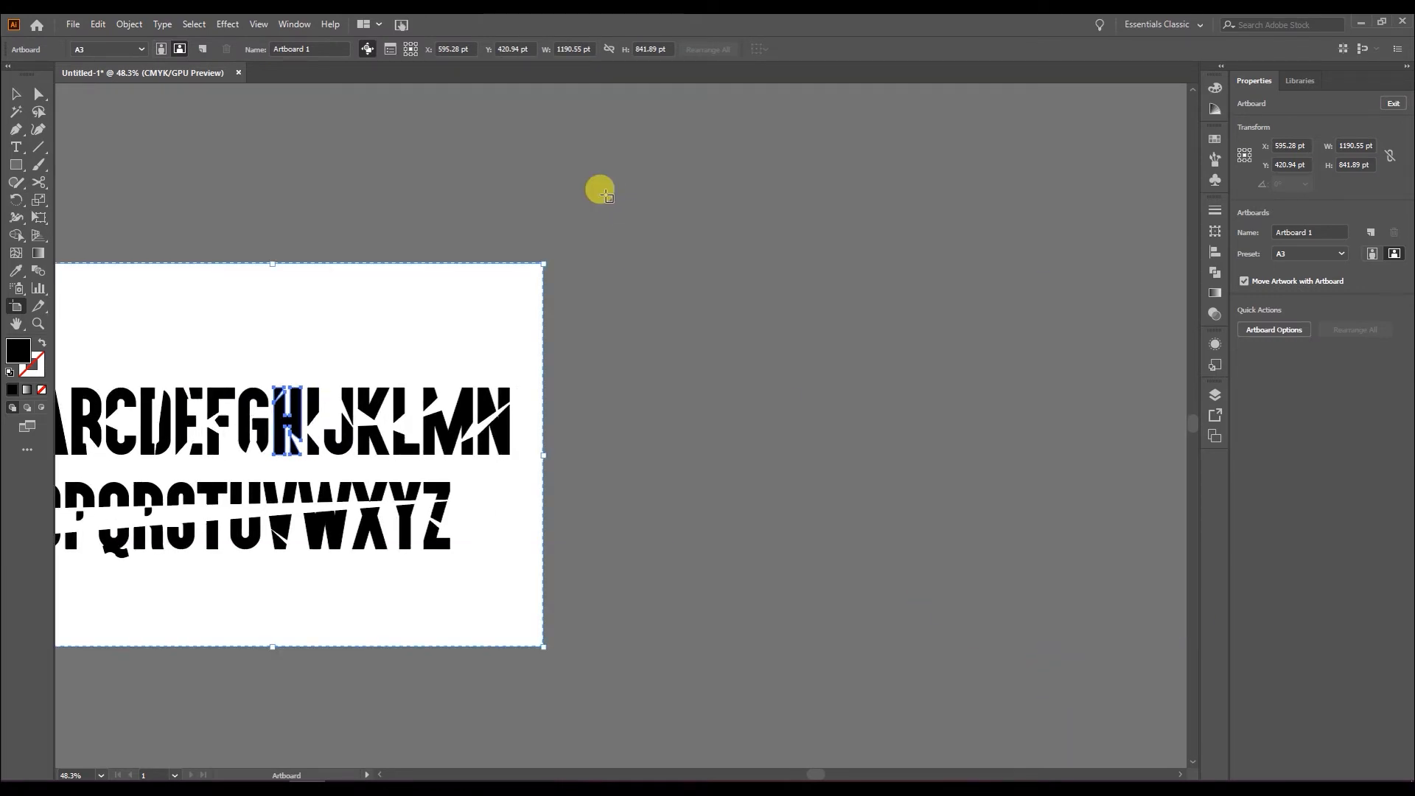
pyautogui.moveTo(597, 255); pyautogui.dragTo(1099, 700)
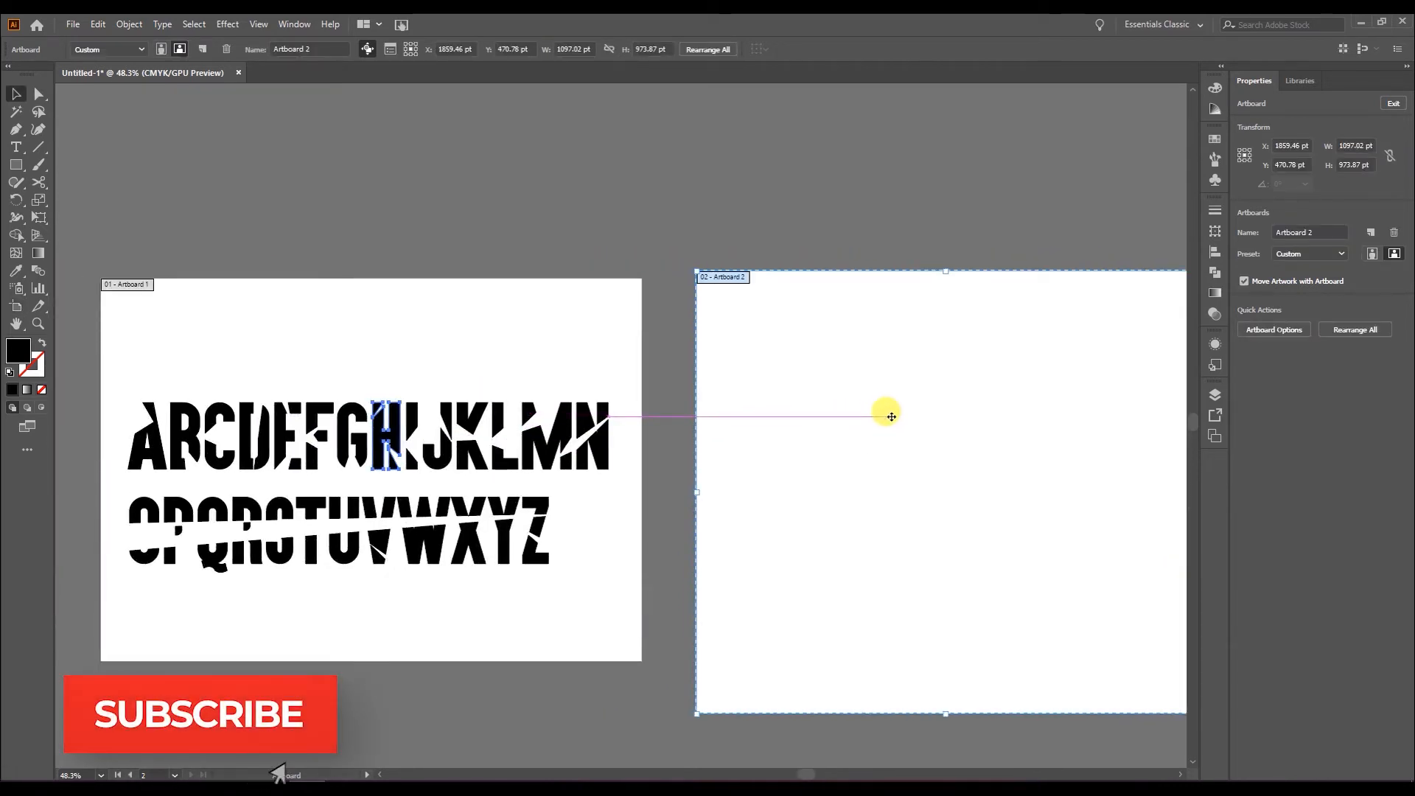
pyautogui.press('Escape')
pyautogui.click(1000, 433)
pyautogui.moveTo(1001, 433); pyautogui.dragTo(950, 403)
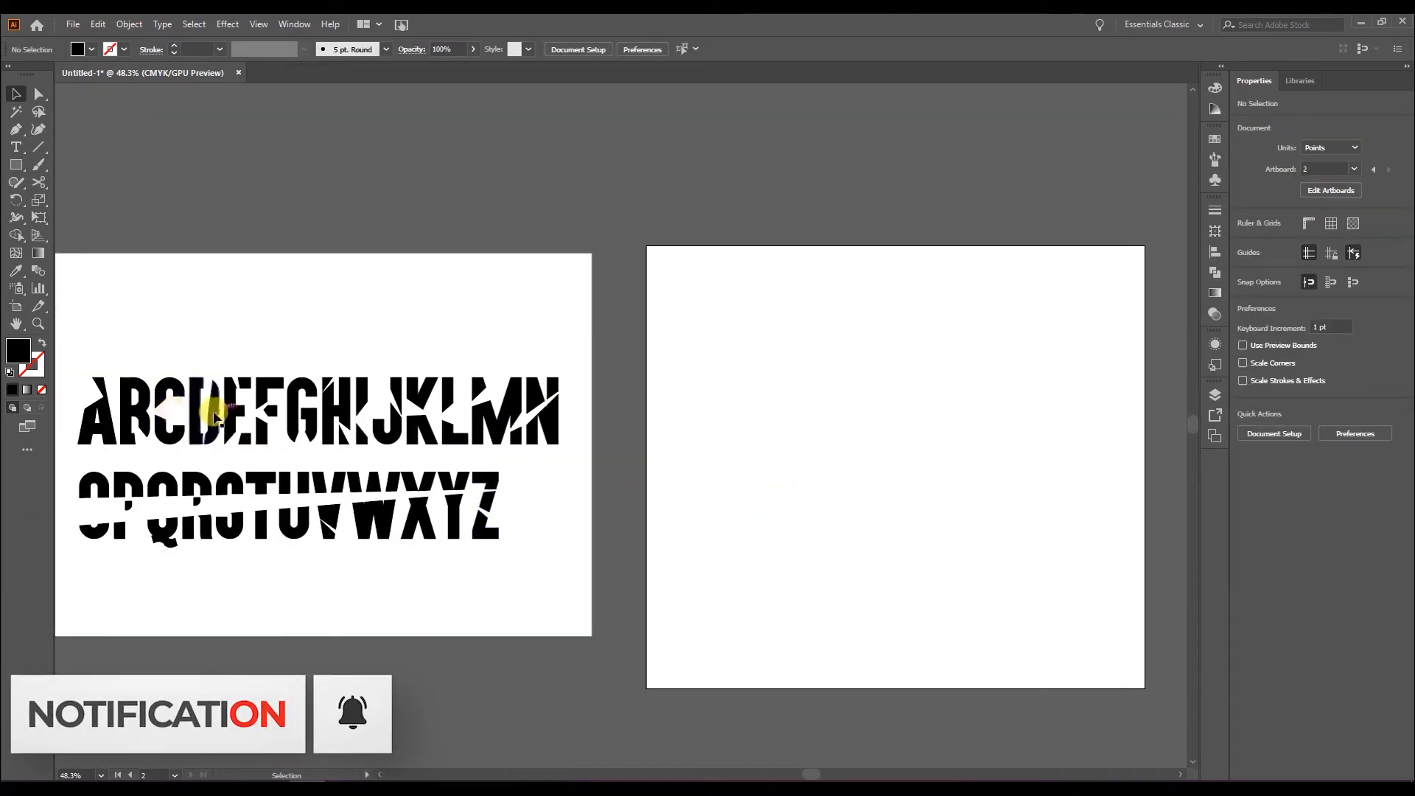
# - Place the T in the upper left area of the second artboard and enlarge it to about 171 × 385 pt
pyautogui.moveTo(256, 521); pyautogui.dragTo(766, 281)
pyautogui.moveTo(726, 423); pyautogui.dragTo(726, 476)
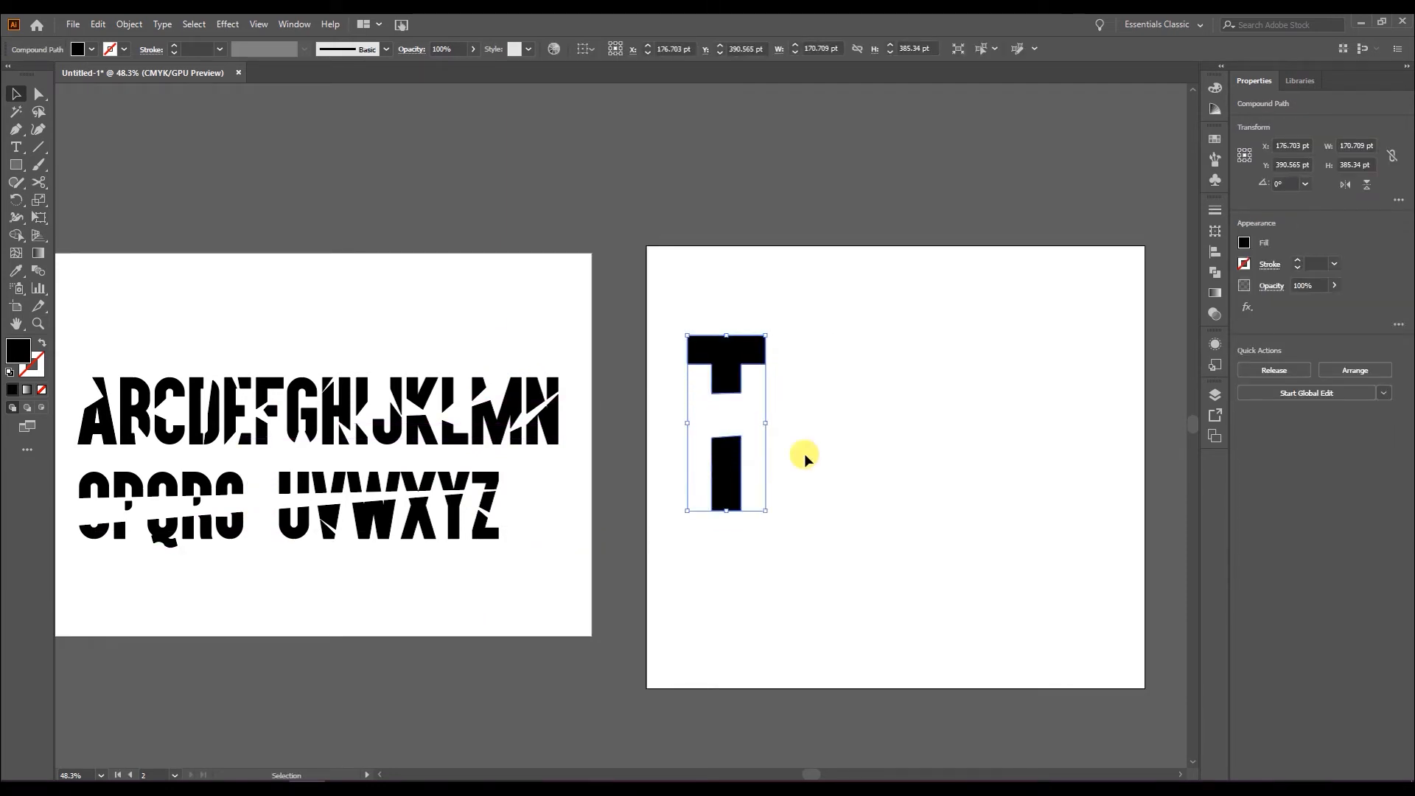
pyautogui.click(804, 454)
# - Place the Y beside the T's stem on the second artboard and enlarge it to about 150 × 316 pt
pyautogui.moveTo(441, 516); pyautogui.dragTo(839, 326)
pyautogui.moveTo(805, 417); pyautogui.dragTo(789, 496)
pyautogui.moveTo(788, 575); pyautogui.dragTo(786, 547)
pyautogui.moveTo(784, 514)
pyautogui.mouseDown()
pyautogui.moveTo(771, 507)
pyautogui.moveTo(781, 514)
pyautogui.mouseUp()
pyautogui.click(851, 480)
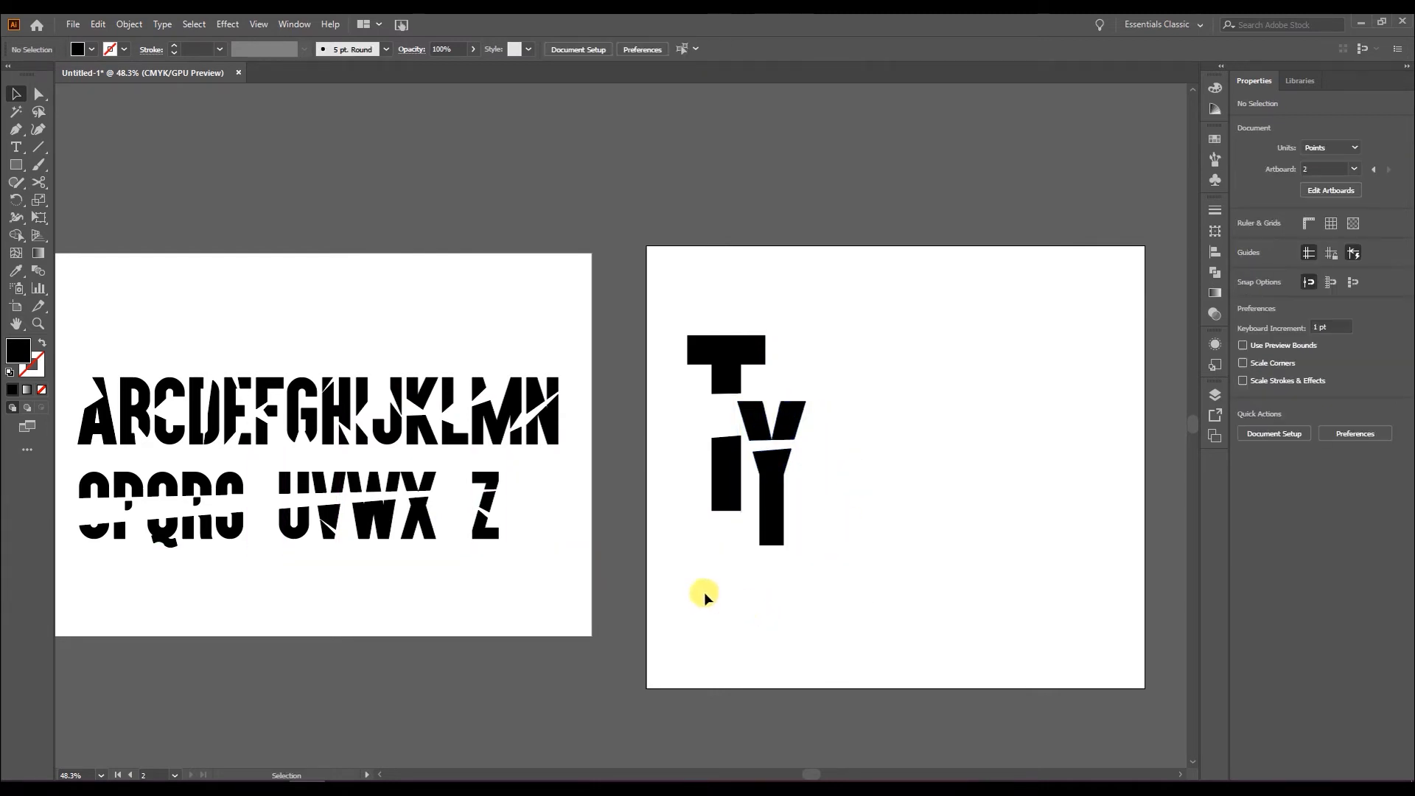
# - Group the pieces of the P, place it to the right of the Y and enlarge it to about 112 × 260 pt
pyautogui.moveTo(116, 528); pyautogui.dragTo(805, 535)
pyautogui.hotkey('ctrl', 'z')
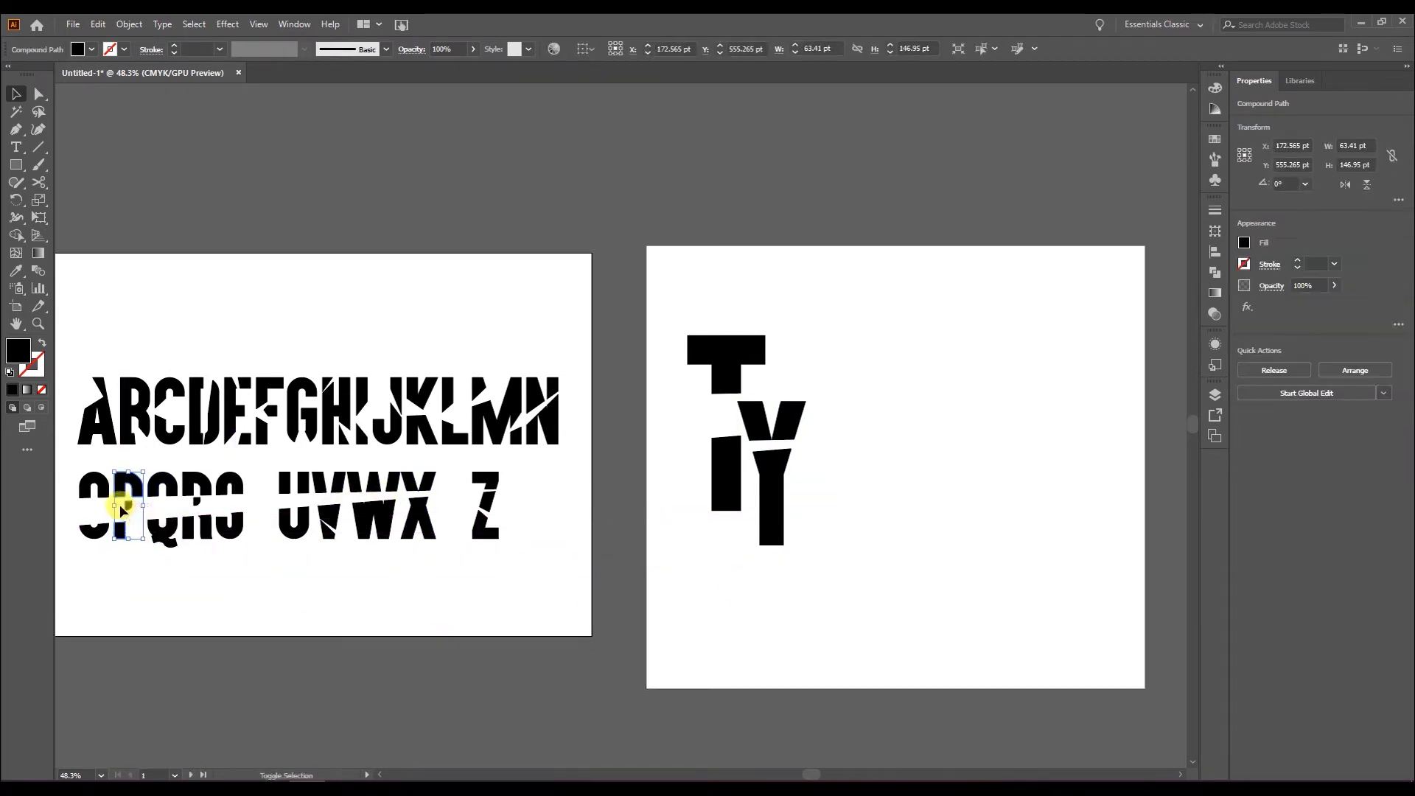
pyautogui.moveTo(129, 507); pyautogui.dragTo(149, 539)
pyautogui.hotkey('ctrl', 'g')
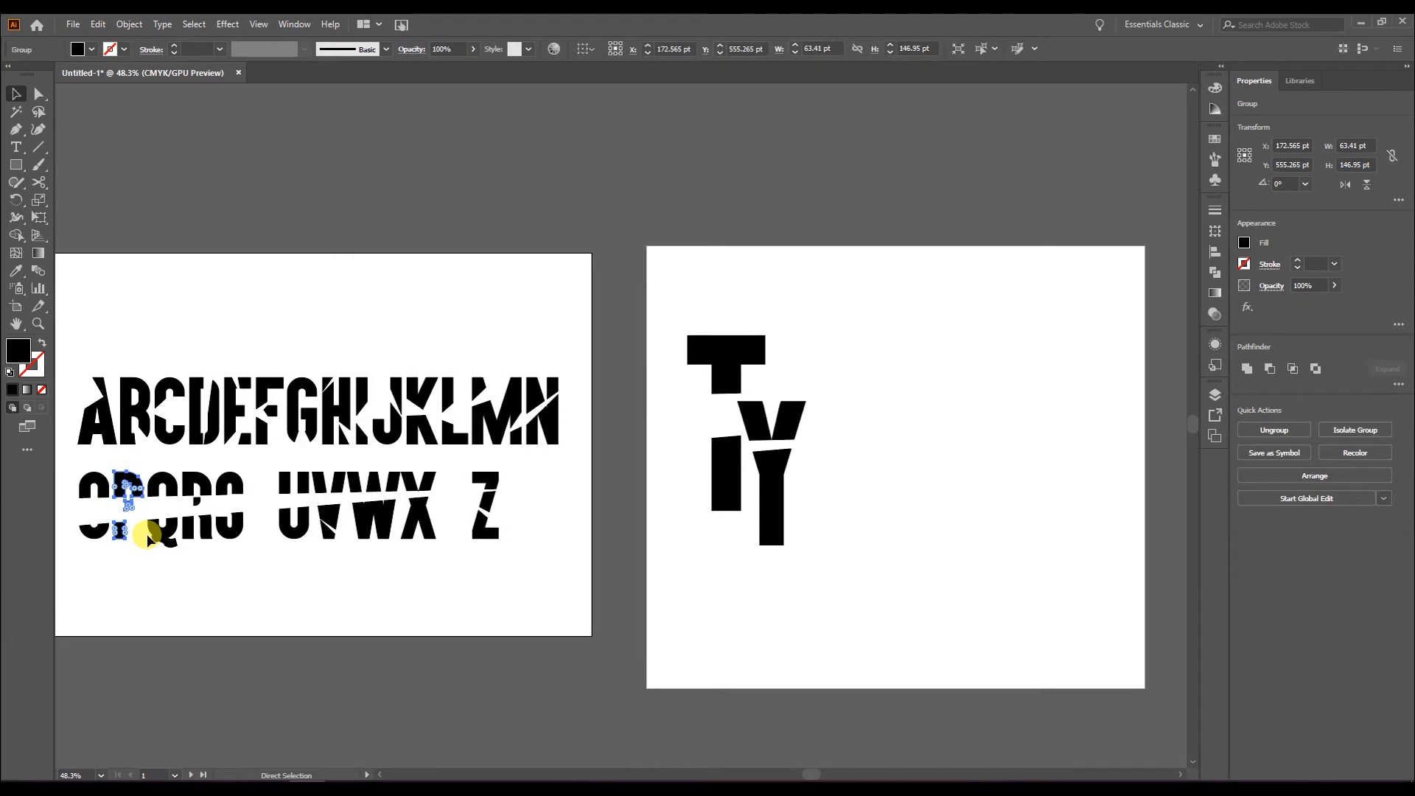
pyautogui.click(137, 567)
pyautogui.moveTo(122, 533); pyautogui.dragTo(849, 460)
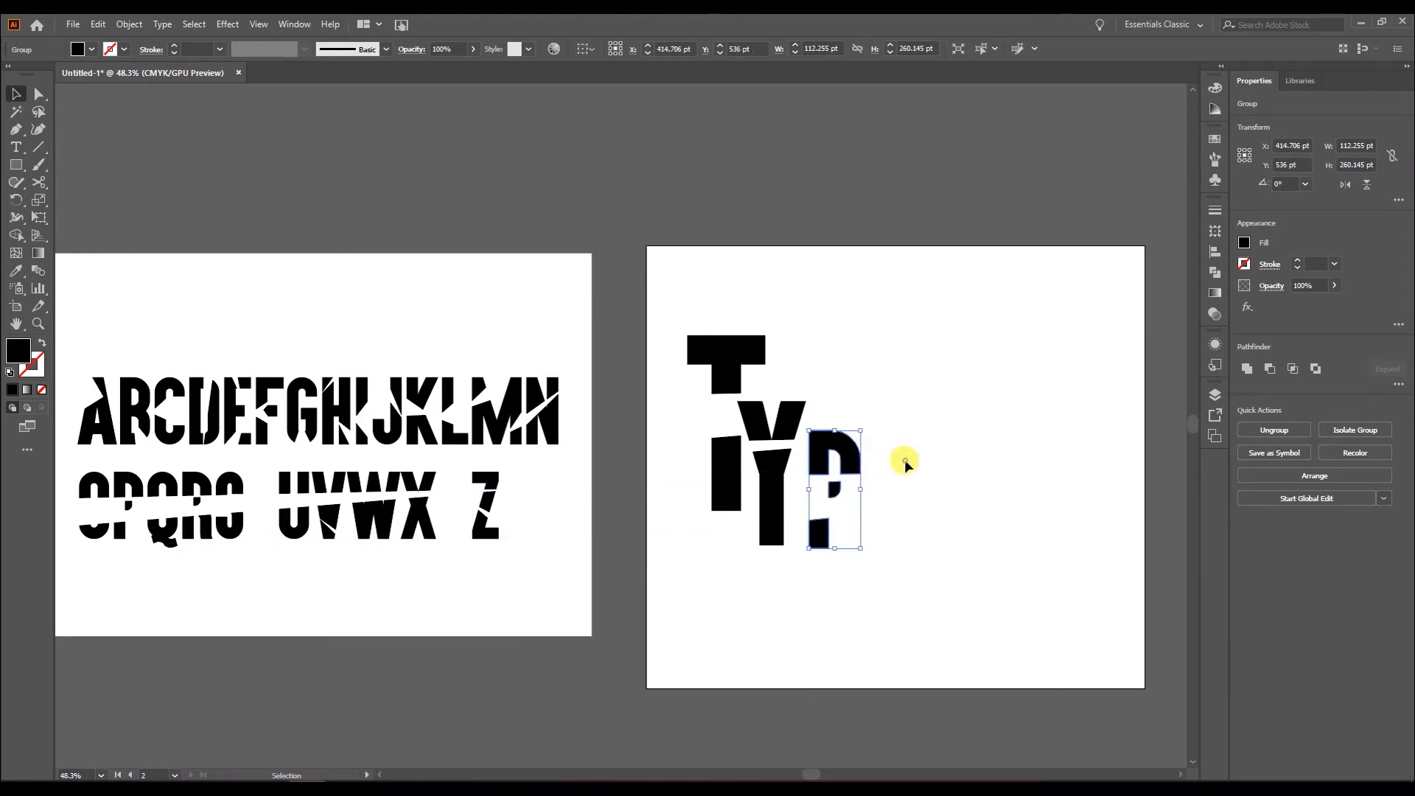
pyautogui.click(905, 463)
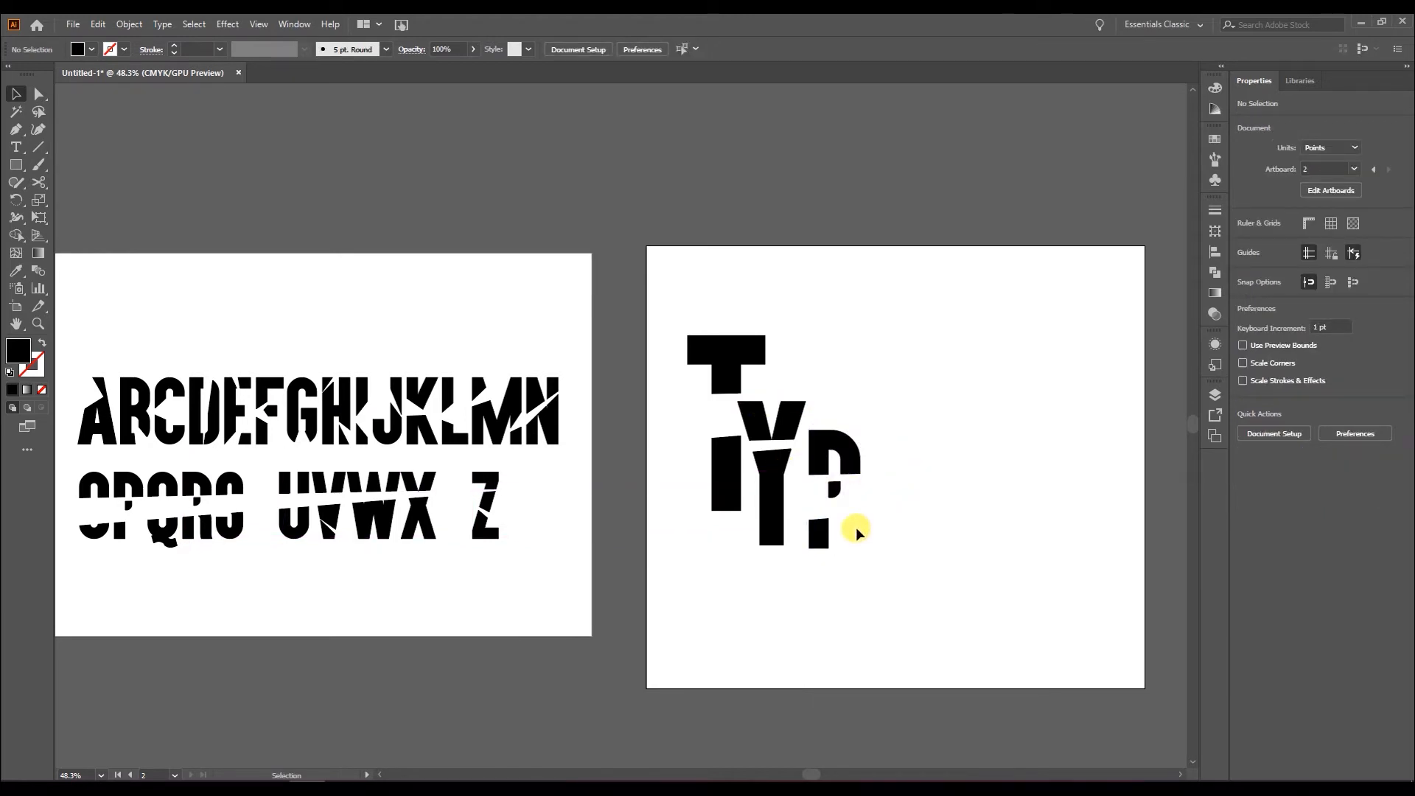
# - Nudge the T slightly left and shrink the Y and the P so they fit closely beside it
pyautogui.moveTo(722, 495); pyautogui.dragTo(718, 493)
pyautogui.click(764, 495)
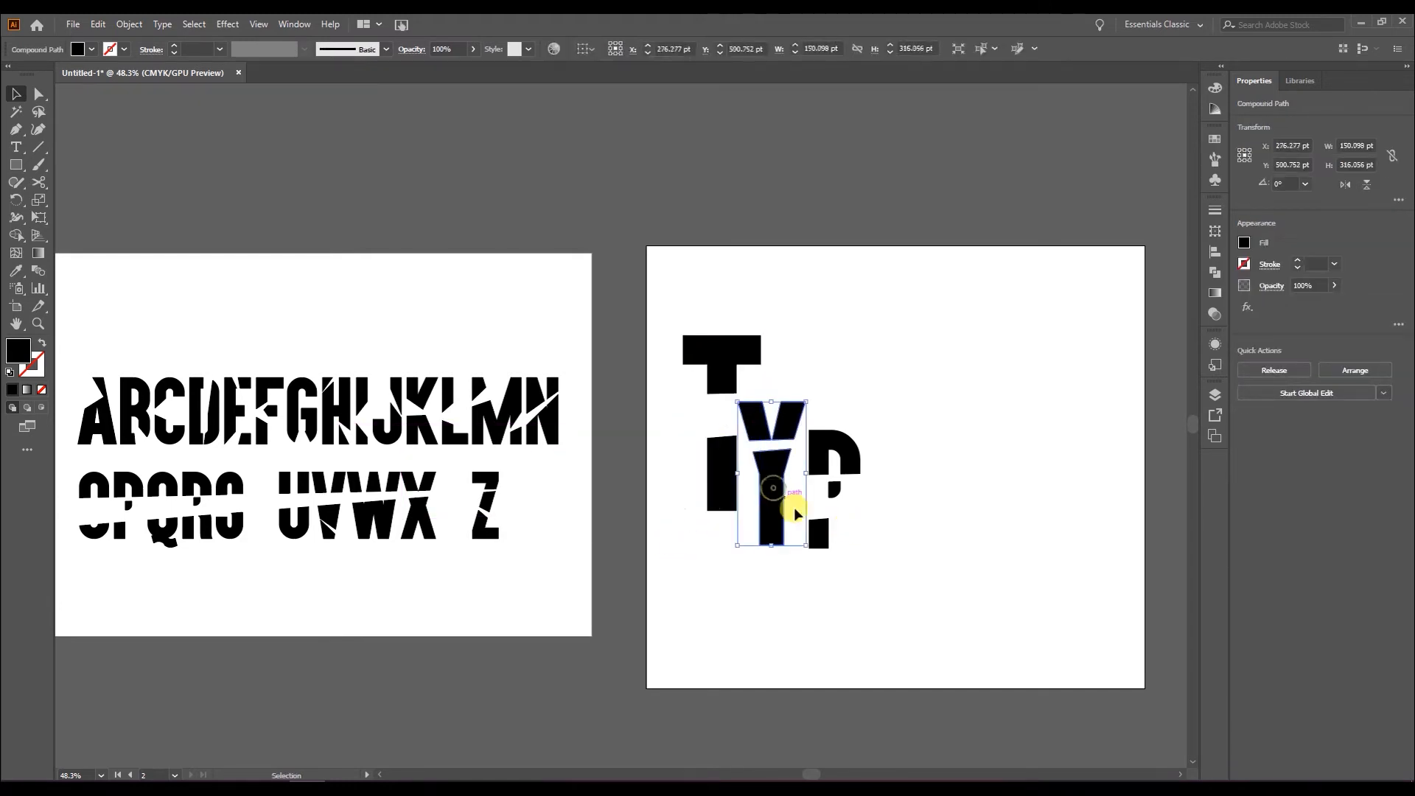
pyautogui.moveTo(770, 544); pyautogui.dragTo(811, 503)
pyautogui.click(923, 401)
pyautogui.moveTo(841, 553); pyautogui.dragTo(832, 532)
pyautogui.click(877, 581)
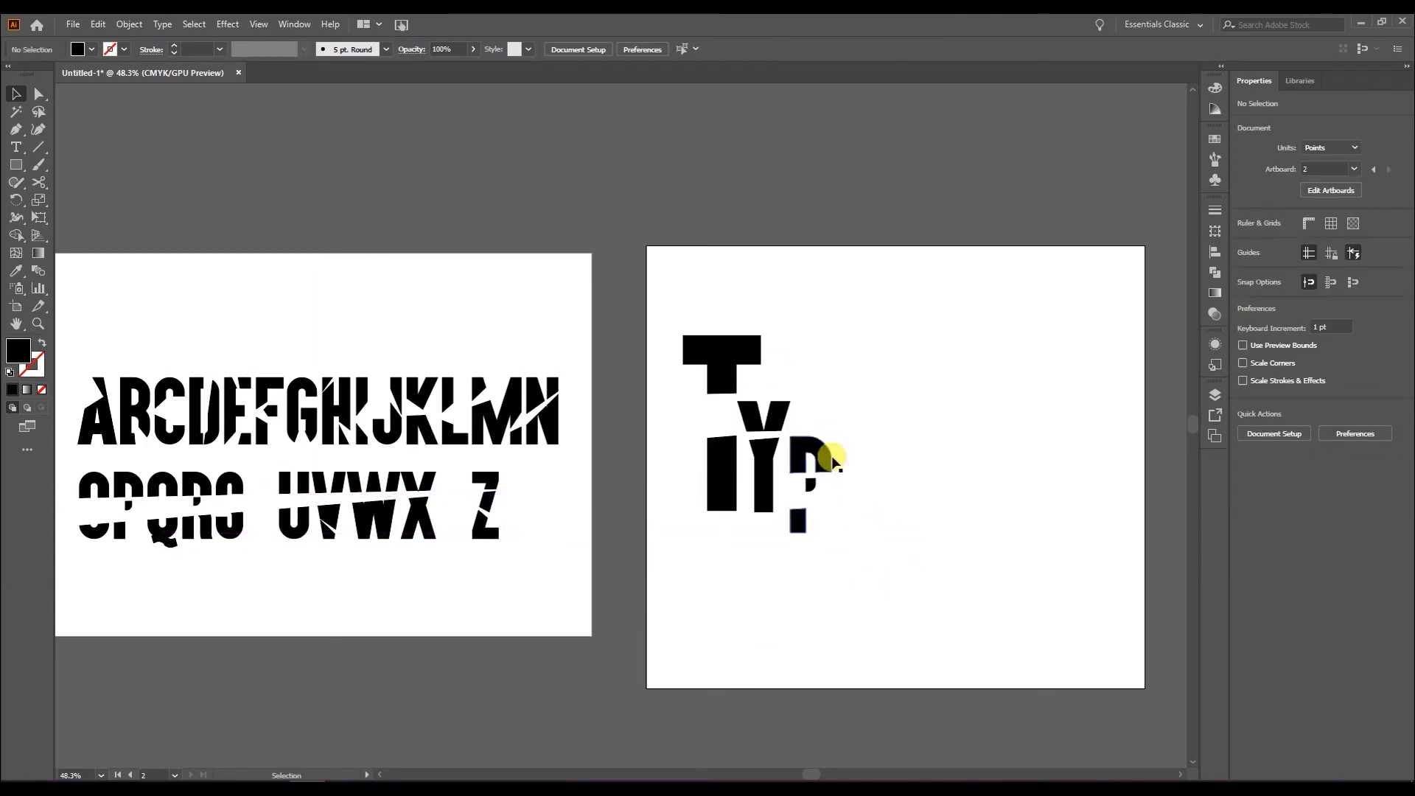
# - Place the O on the second artboard just above the P
pyautogui.moveTo(238, 514); pyautogui.dragTo(243, 501)
pyautogui.hotkey('ctrl', 'z')
pyautogui.moveTo(95, 524); pyautogui.dragTo(822, 419)
pyautogui.click(897, 382)
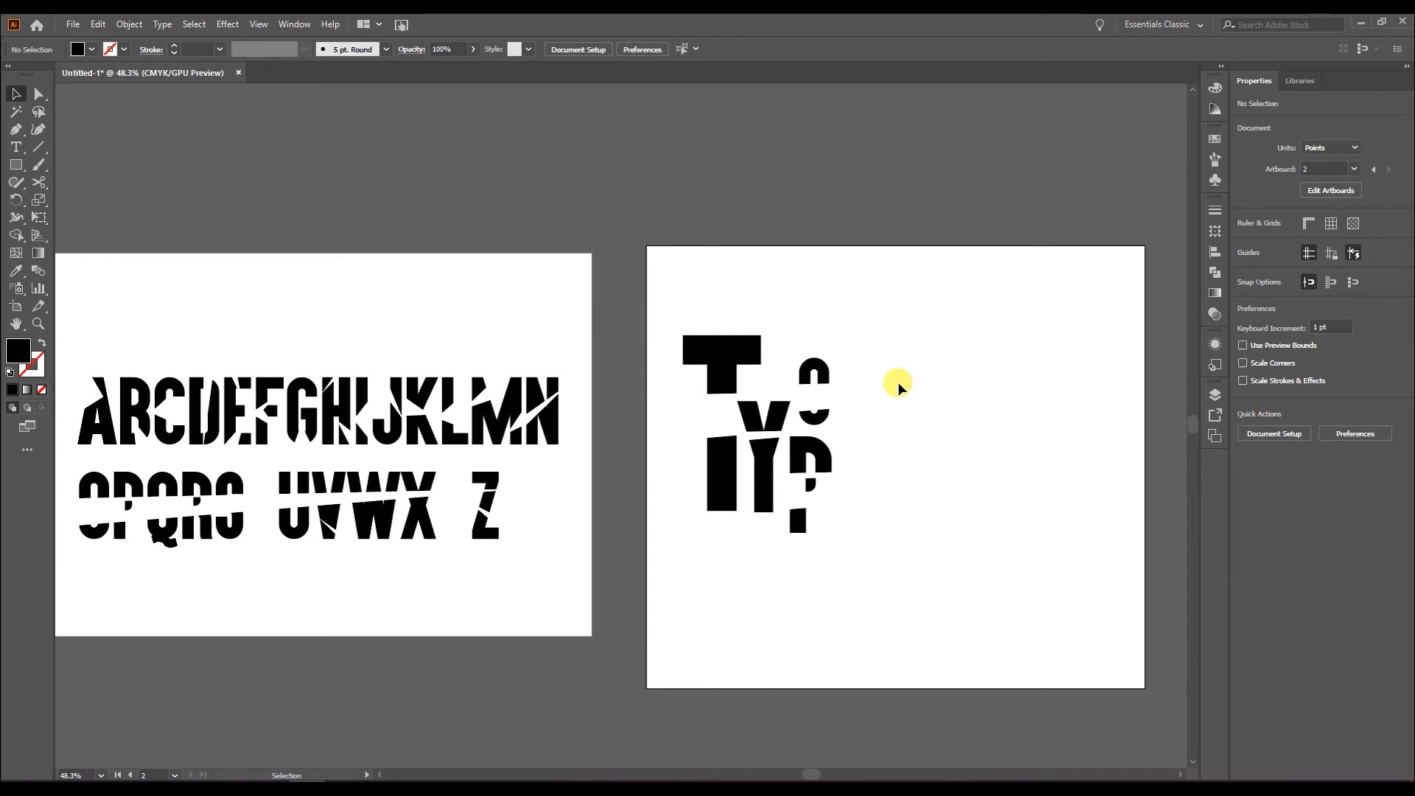
# - Place the G beside the foot of the P on the second artboard, and place the R, with its pieces grouped, above the G
pyautogui.moveTo(310, 441); pyautogui.dragTo(847, 539)
pyautogui.click(857, 449)
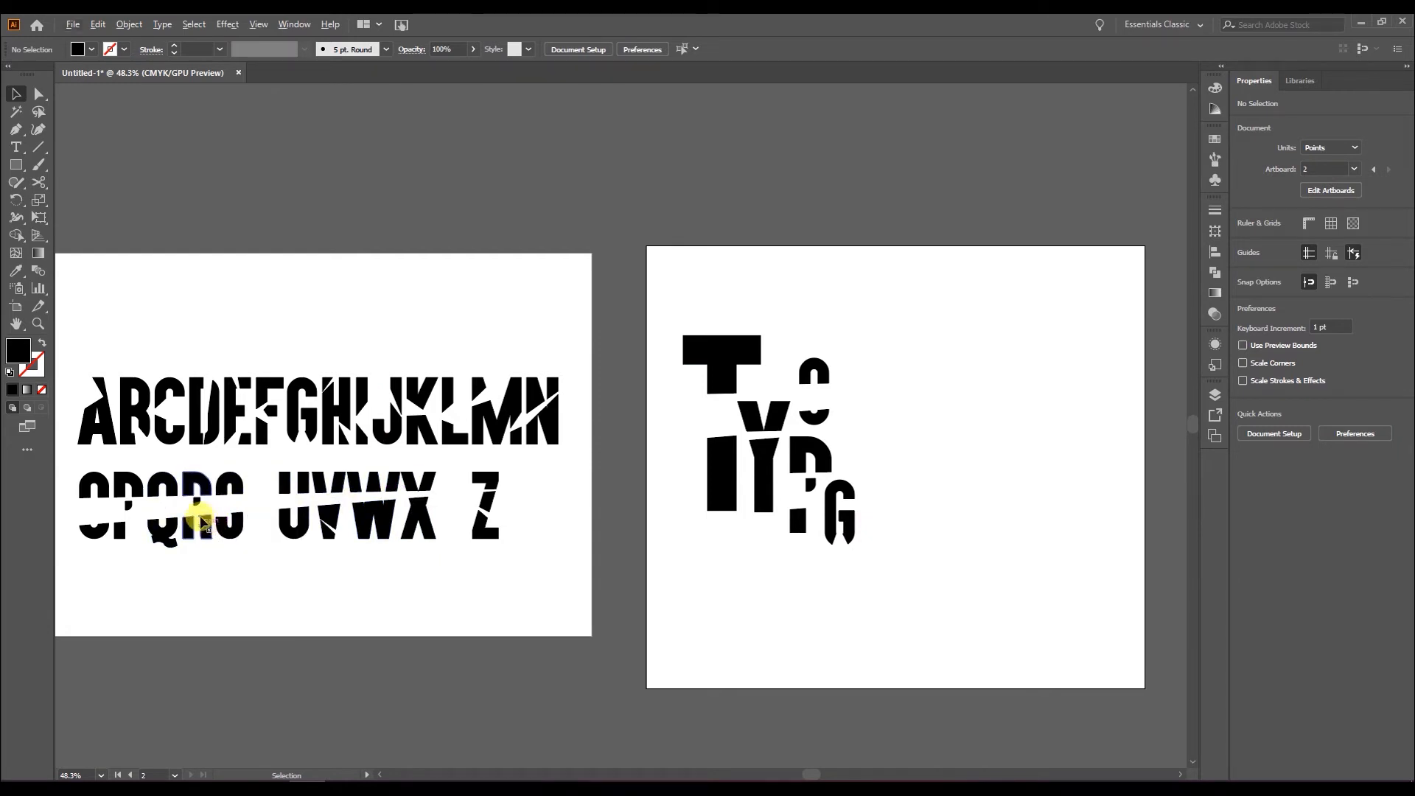
pyautogui.click(184, 459)
pyautogui.click(208, 528)
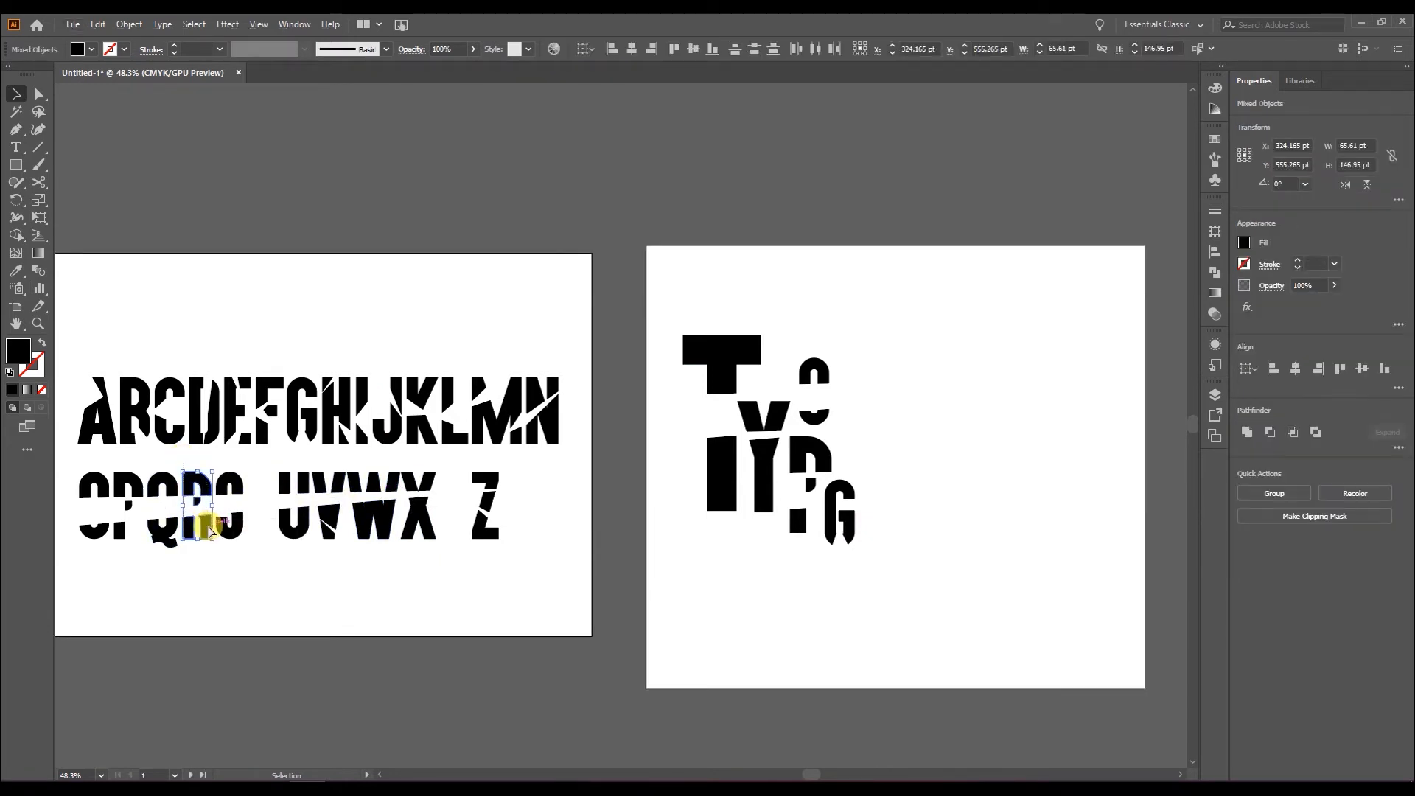
pyautogui.hotkey('ctrl', 'g')
pyautogui.moveTo(208, 533); pyautogui.dragTo(872, 461)
pyautogui.click(876, 598)
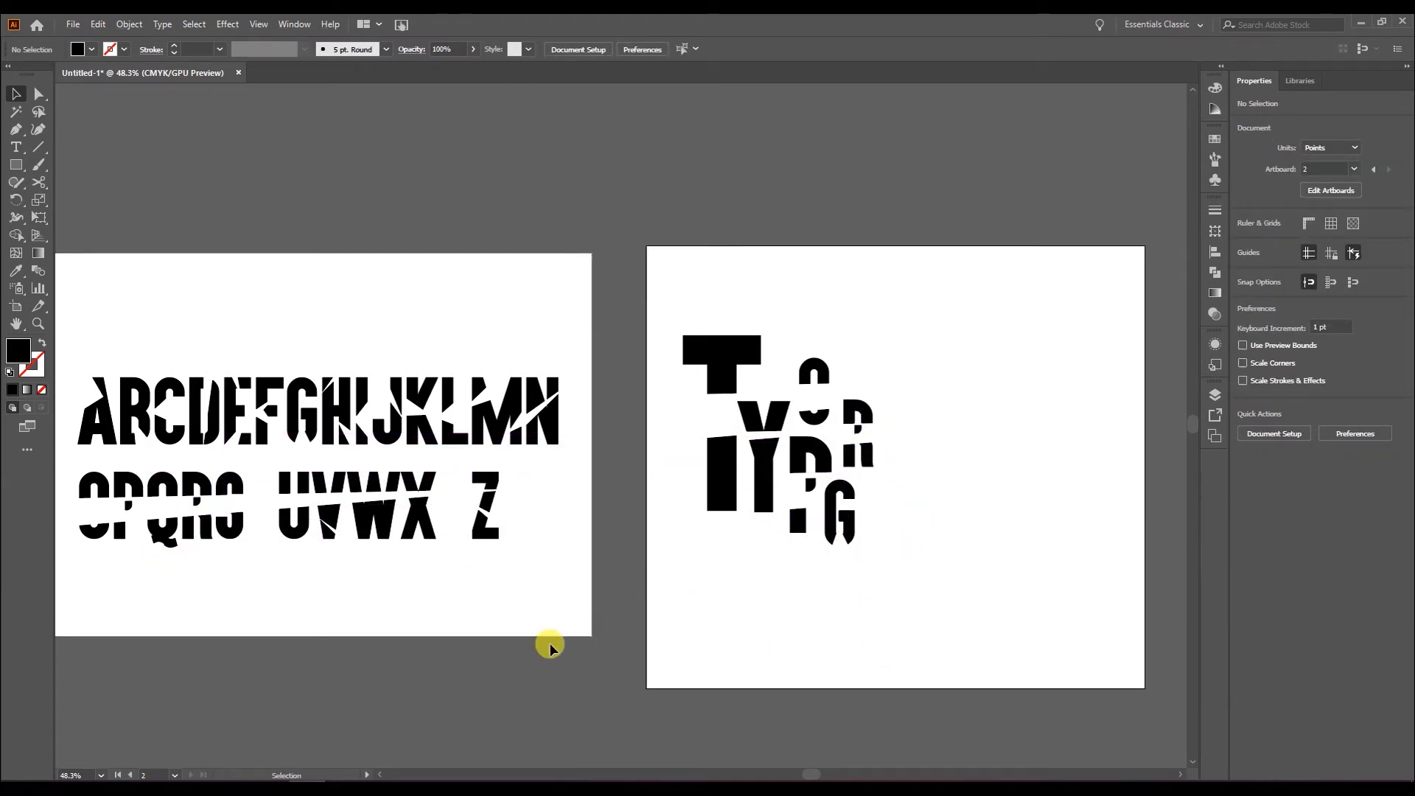
# - Place the A to the right of the G and a copy of the P above the A, beside the R
pyautogui.moveTo(95, 407); pyautogui.dragTo(890, 518)
pyautogui.click(977, 457)
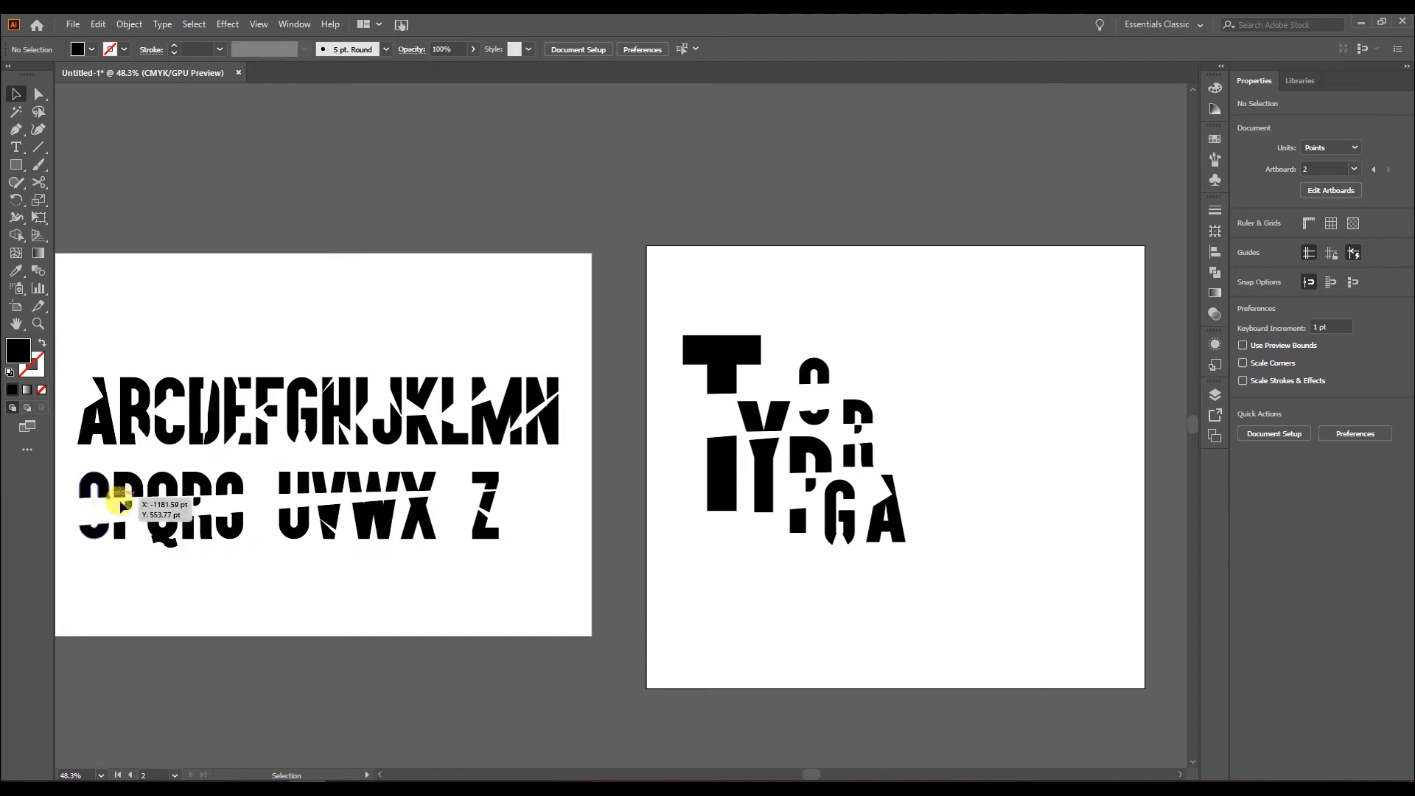
pyautogui.click(821, 463)
pyautogui.moveTo(821, 462); pyautogui.dragTo(928, 373)
pyautogui.click(982, 480)
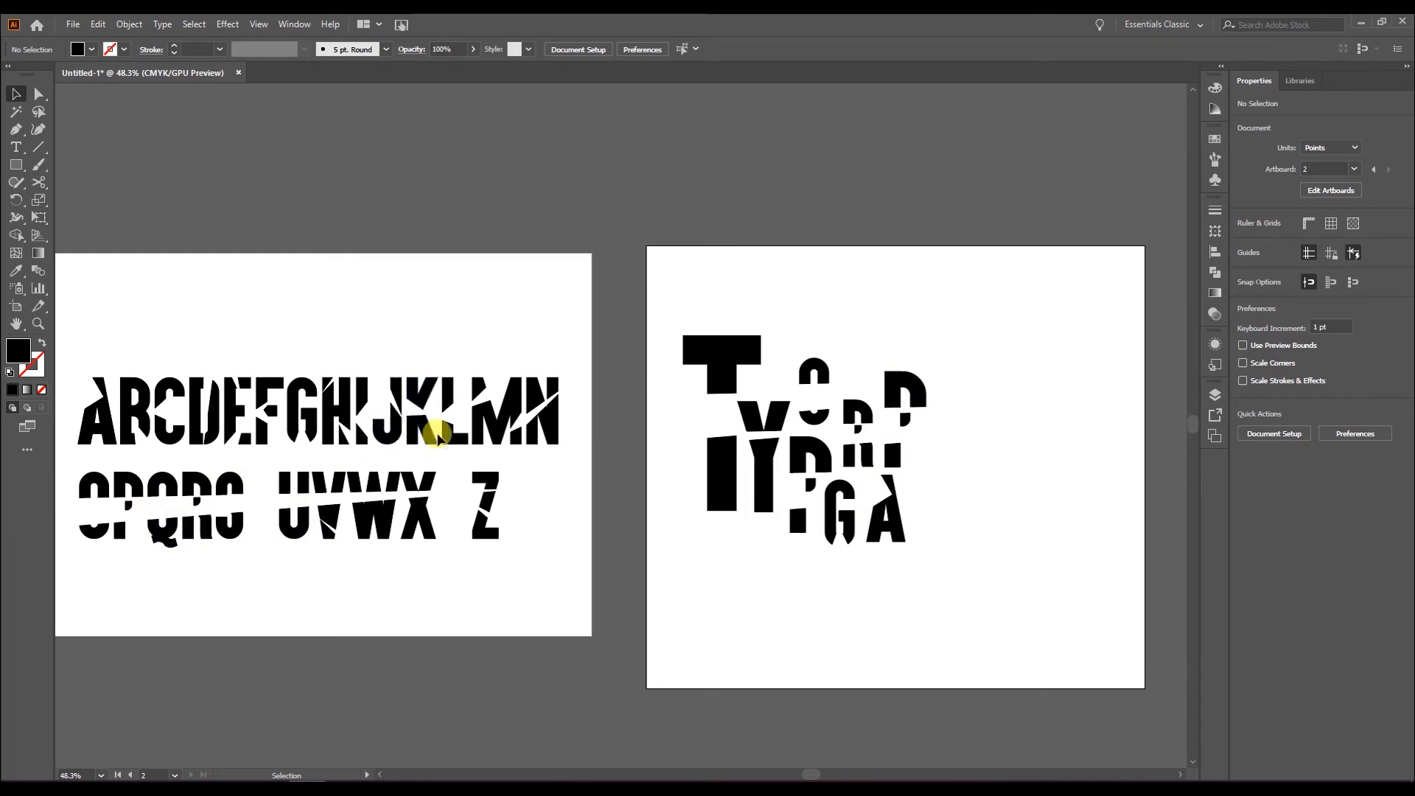
# - Place an enlarged H to the right of the A and a copy of the Y, about 87 × 183 pt, above the H
pyautogui.moveTo(338, 404); pyautogui.dragTo(975, 441)
pyautogui.click(977, 485)
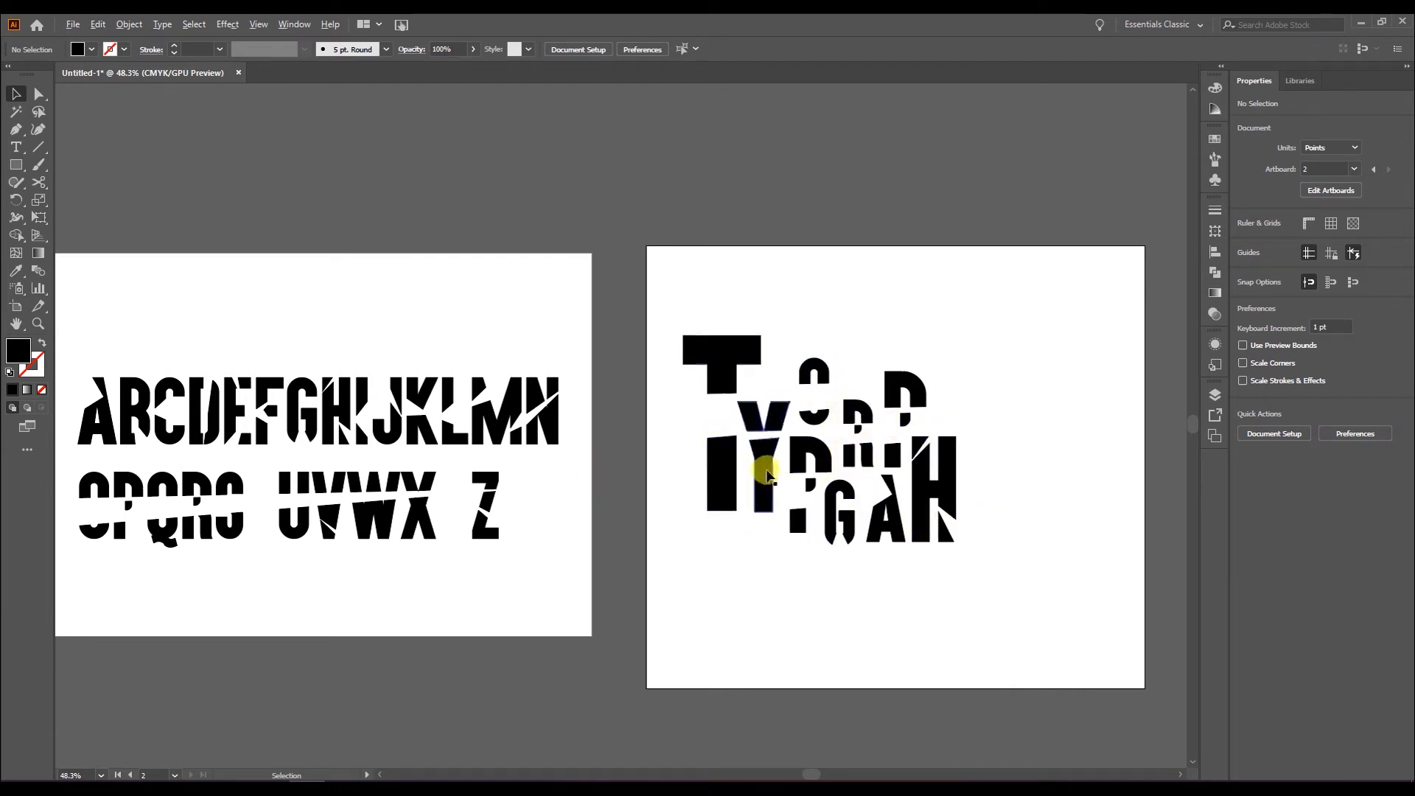
pyautogui.moveTo(771, 473); pyautogui.dragTo(959, 345)
pyautogui.moveTo(945, 394); pyautogui.dragTo(950, 392)
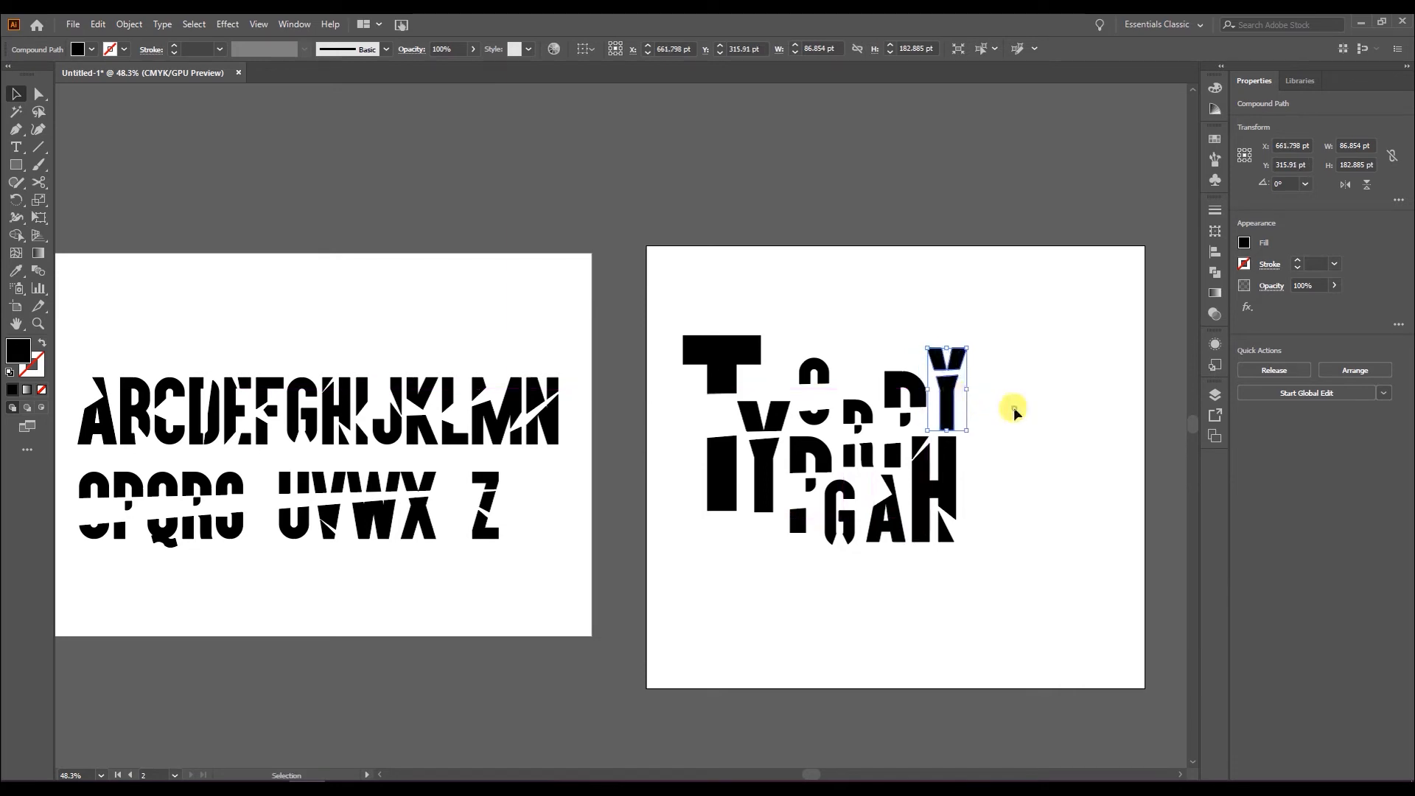
pyautogui.click(1014, 406)
# - Move all the lettering together to the centre of the second artboard
pyautogui.moveTo(677, 302); pyautogui.dragTo(1002, 581)
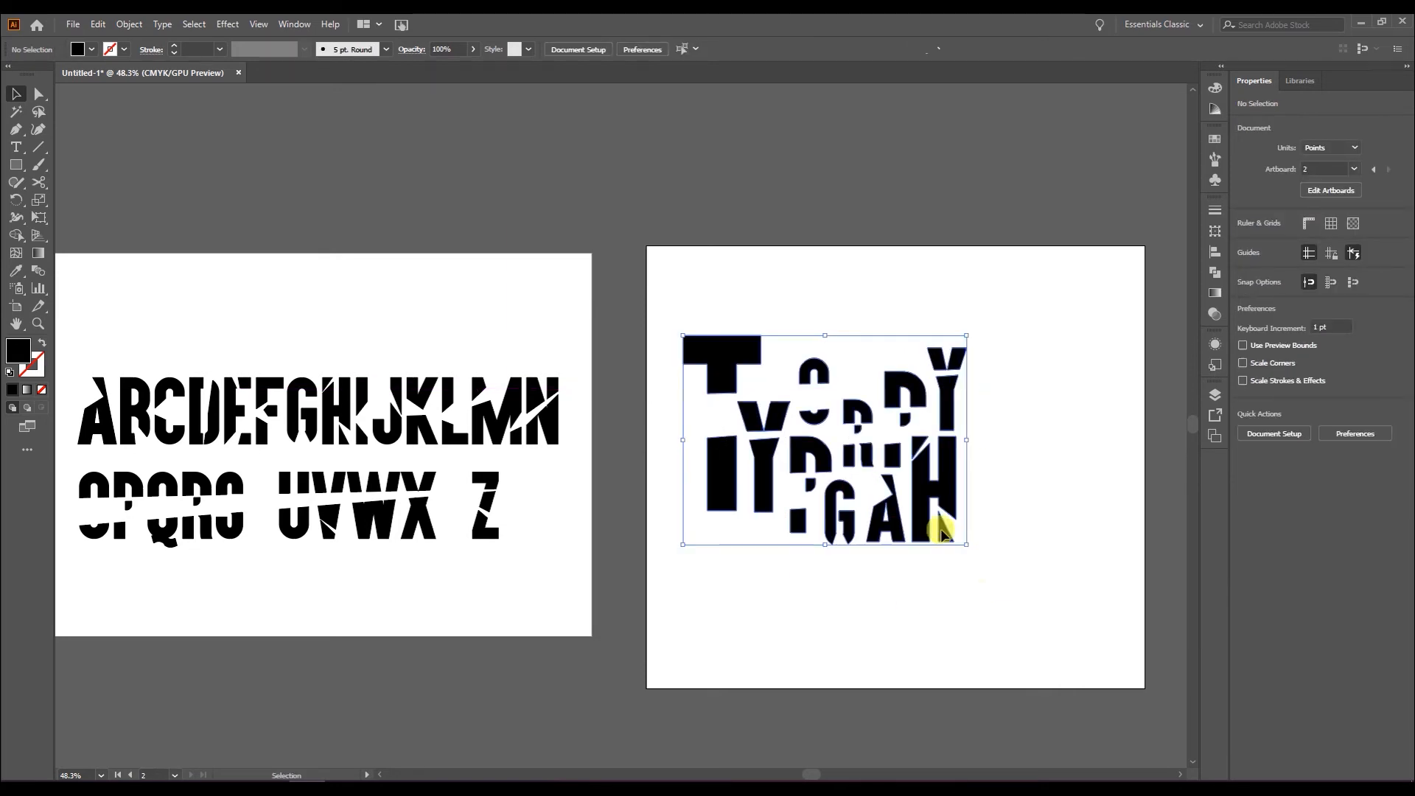
pyautogui.moveTo(936, 517); pyautogui.dragTo(992, 537)
pyautogui.click(1063, 552)
pyautogui.moveTo(1060, 584); pyautogui.dragTo(992, 542)
# - Group all the letters of the lettering on the second artboard
pyautogui.scroll(4, 872, 423)
pyautogui.moveTo(1020, 480); pyautogui.dragTo(980, 487)
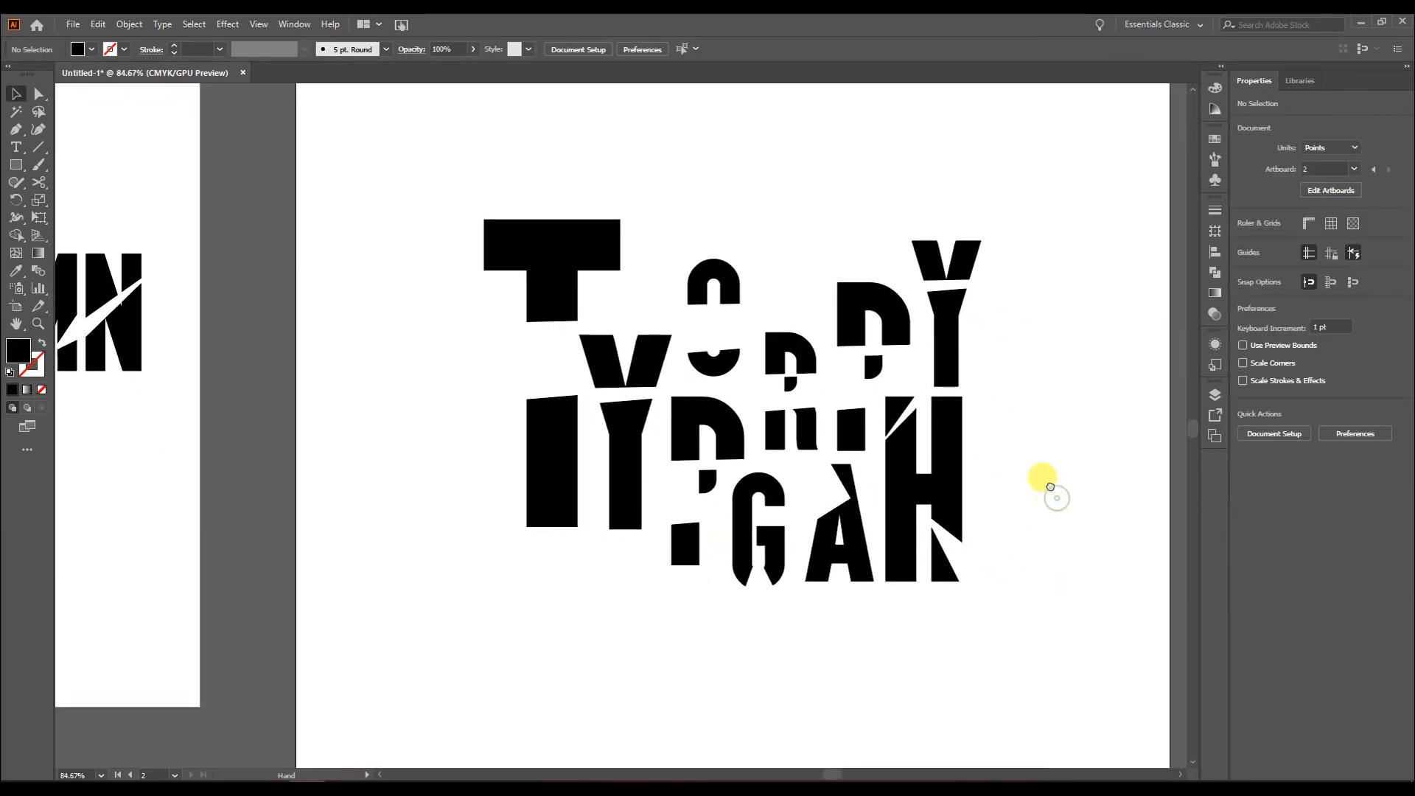
pyautogui.moveTo(1061, 502); pyautogui.dragTo(1050, 520)
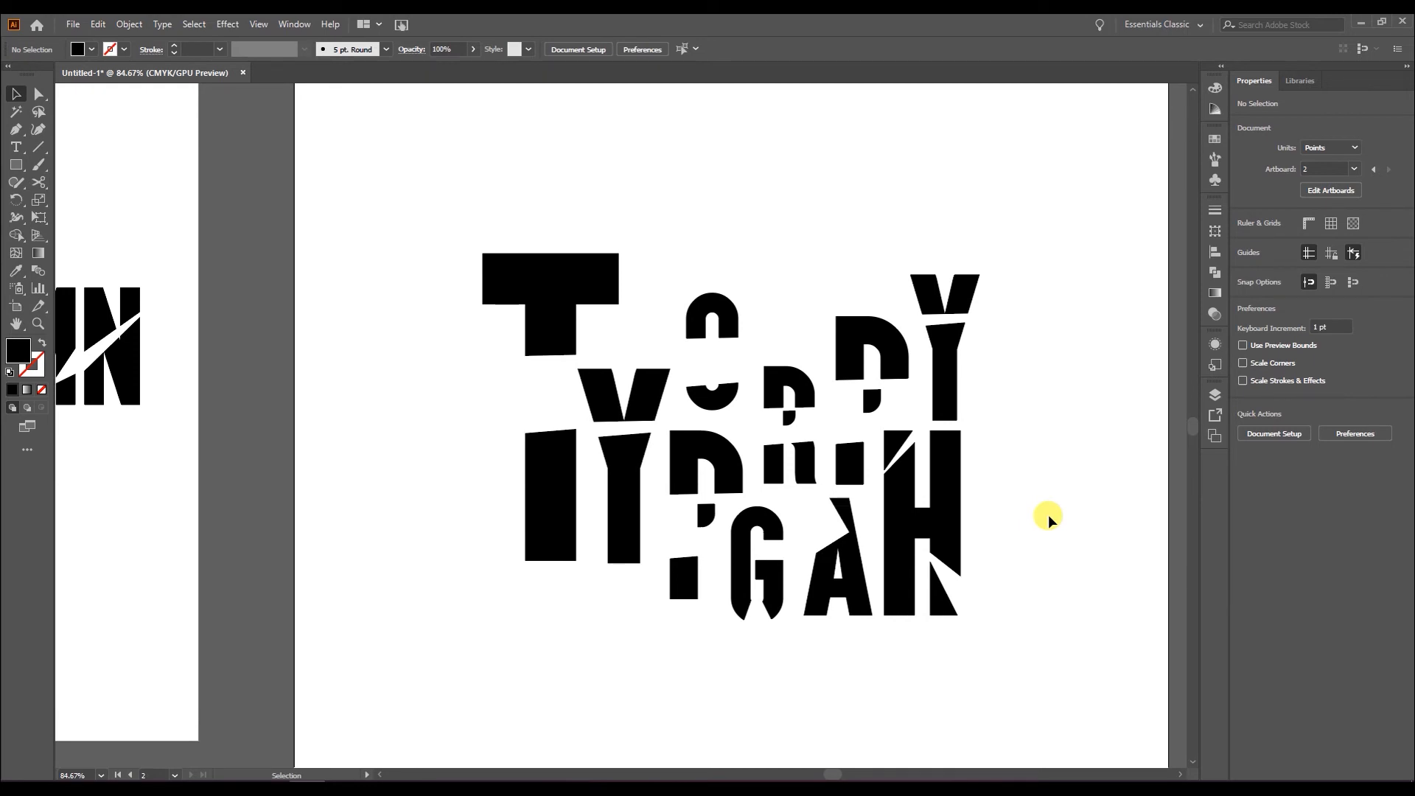
pyautogui.moveTo(922, 506); pyautogui.dragTo(1102, 556)
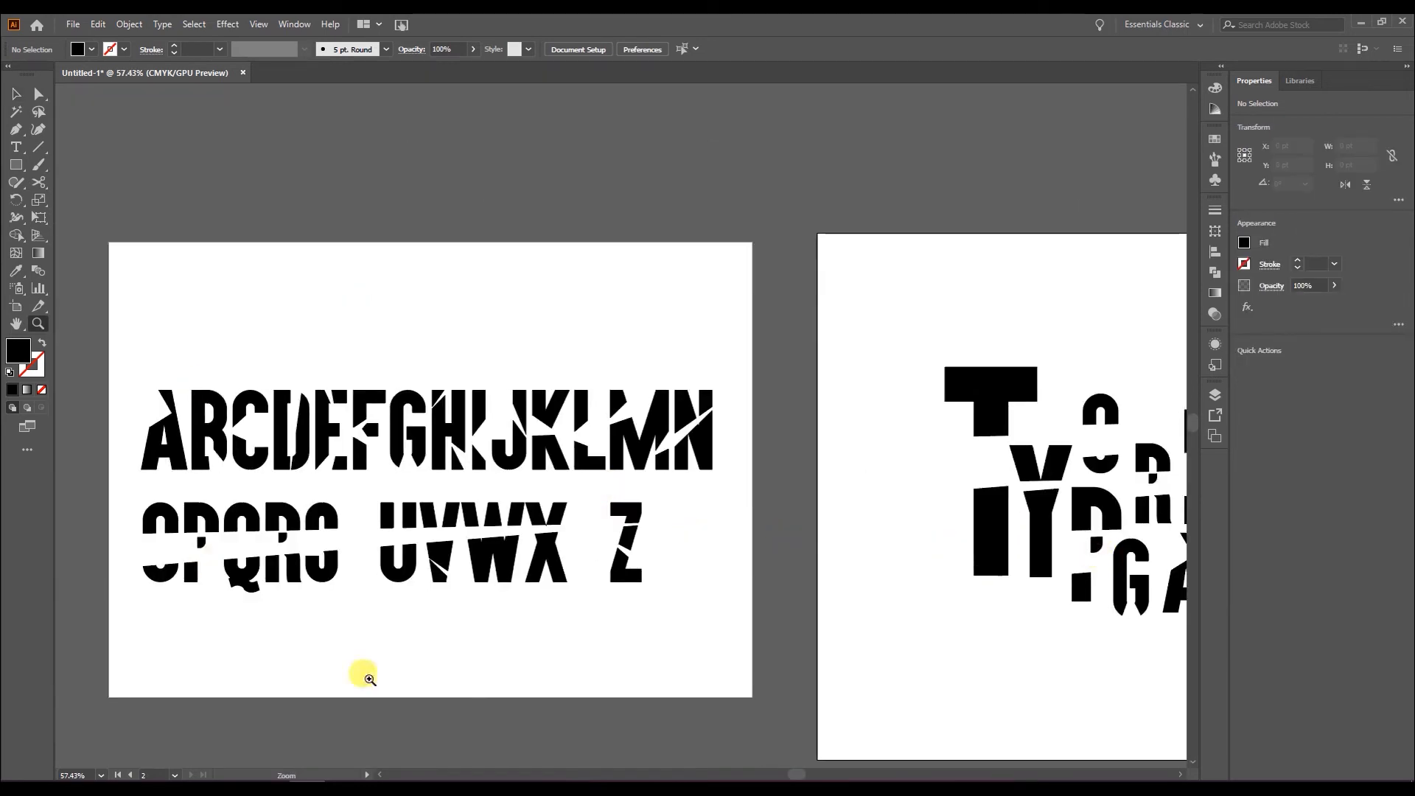
pyautogui.moveTo(711, 584); pyautogui.dragTo(292, 560)
pyautogui.moveTo(631, 544); pyautogui.dragTo(922, 540)
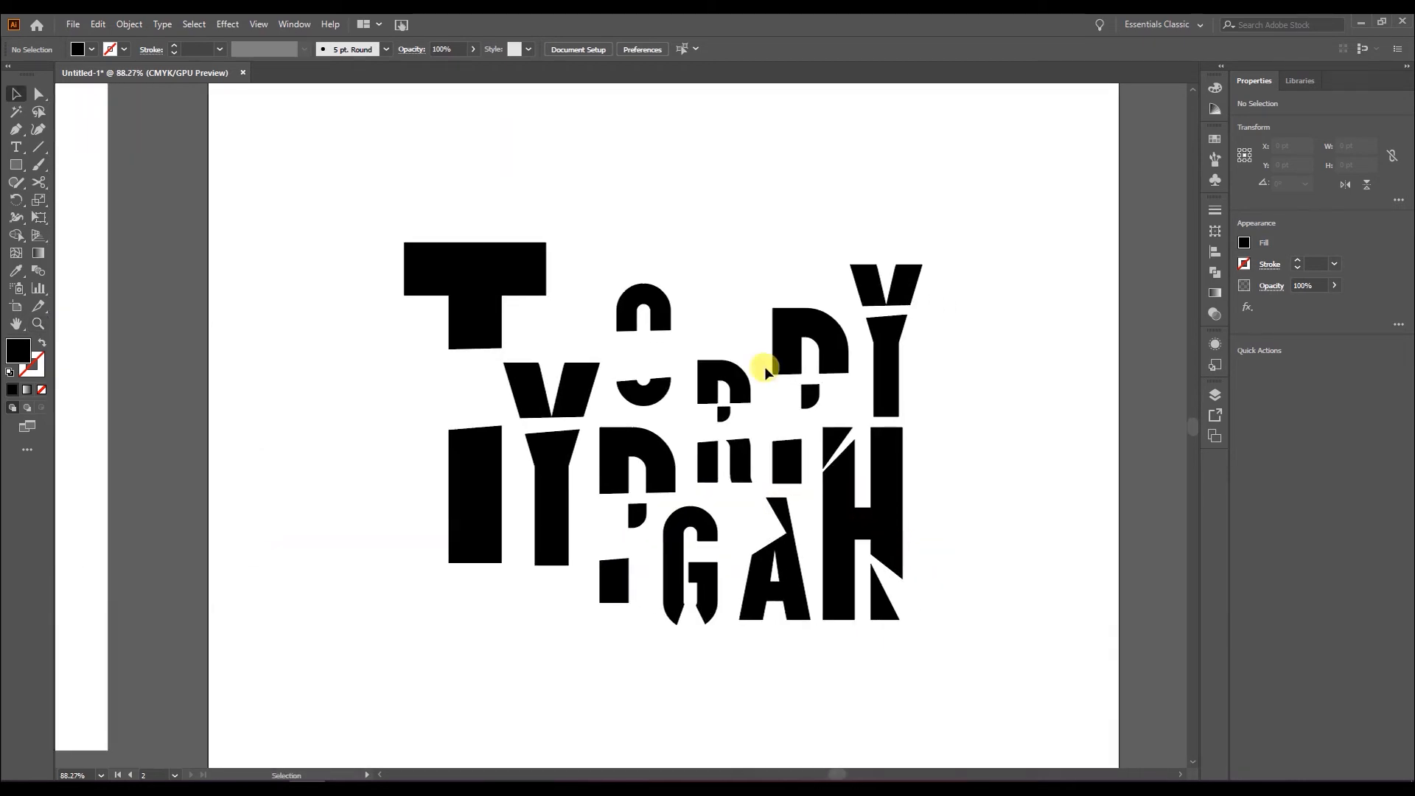
pyautogui.press('a')
pyautogui.moveTo(382, 182); pyautogui.dragTo(985, 668)
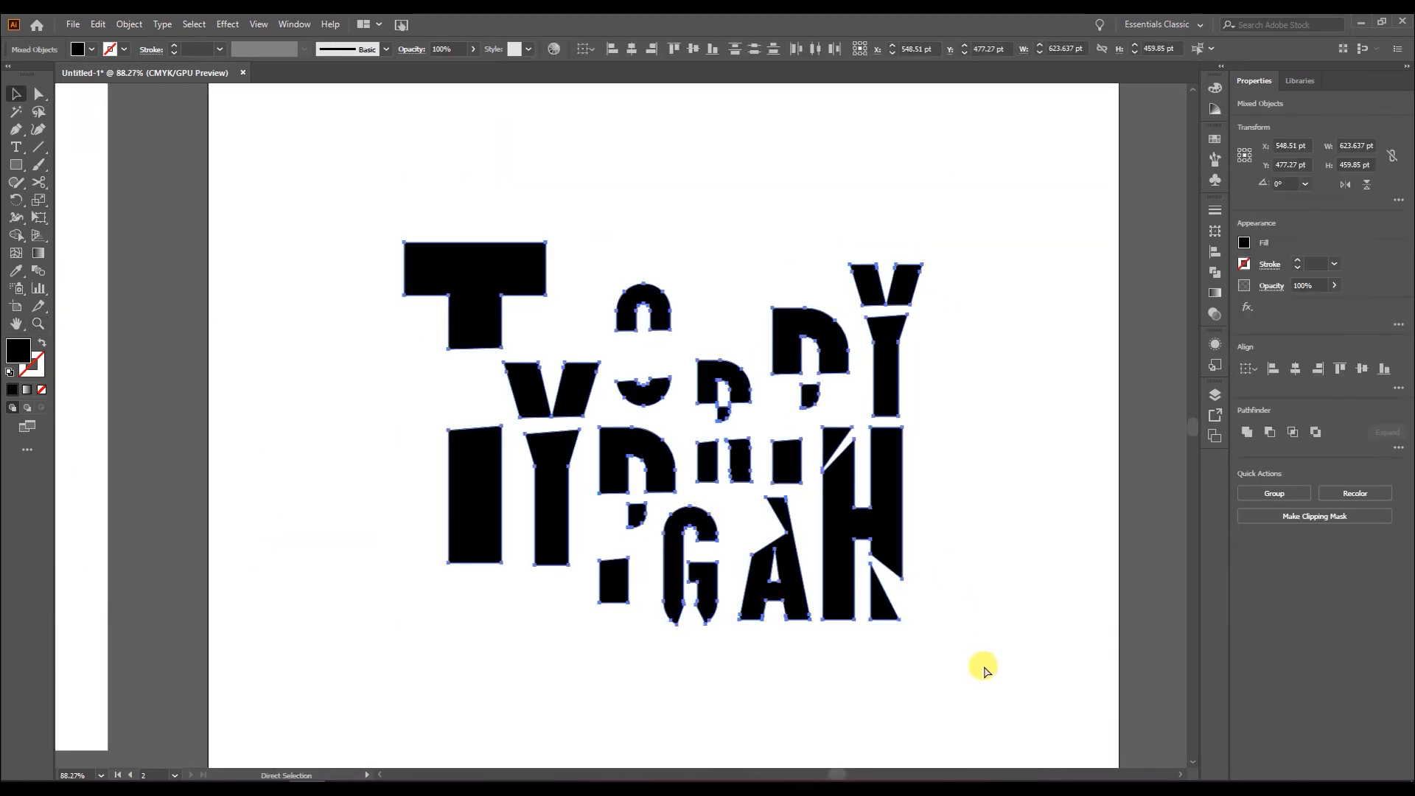
pyautogui.hotkey('ctrl', 'g')
pyautogui.press('v')
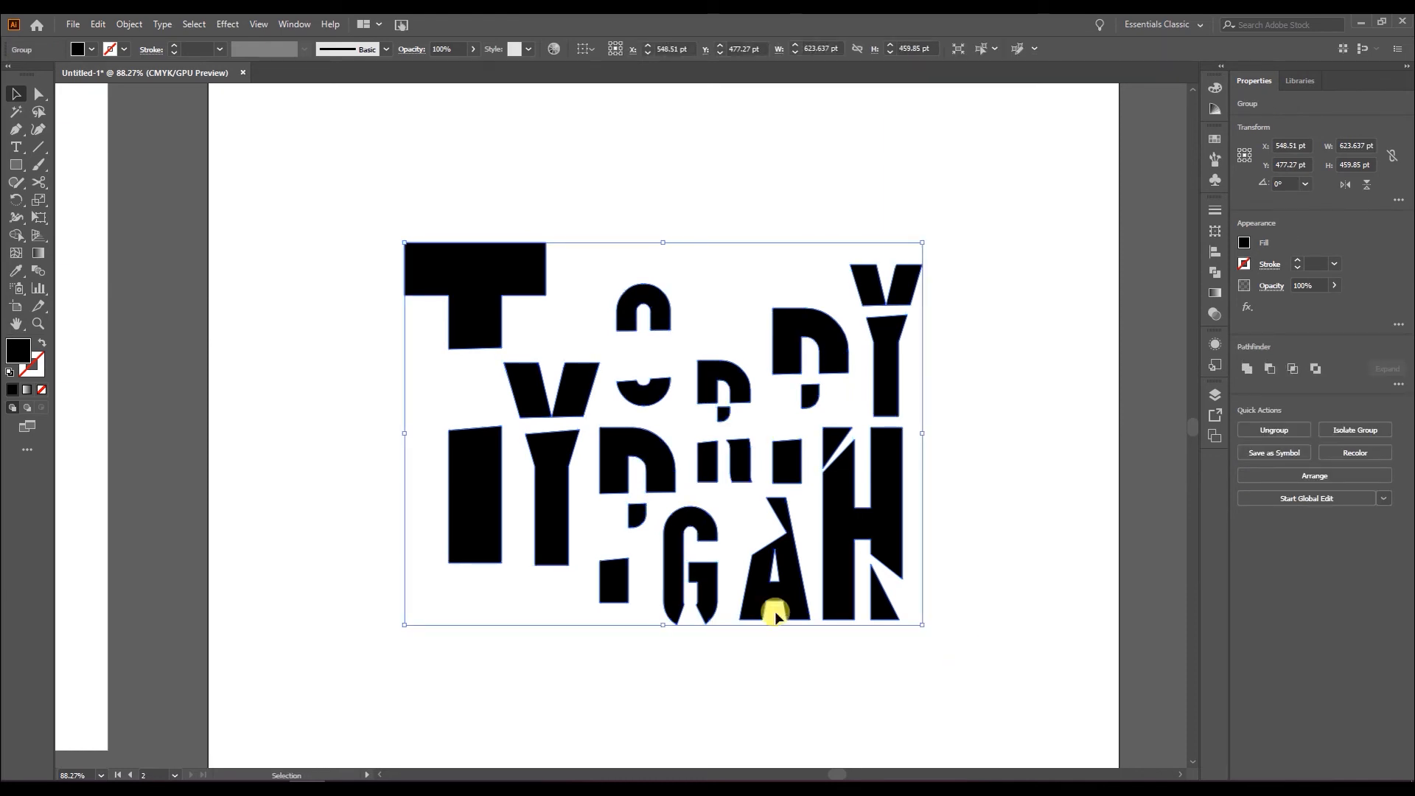
# - Fill the grouped lettering with the yellow-to-orange linear gradient swatch
pyautogui.click(38, 253)
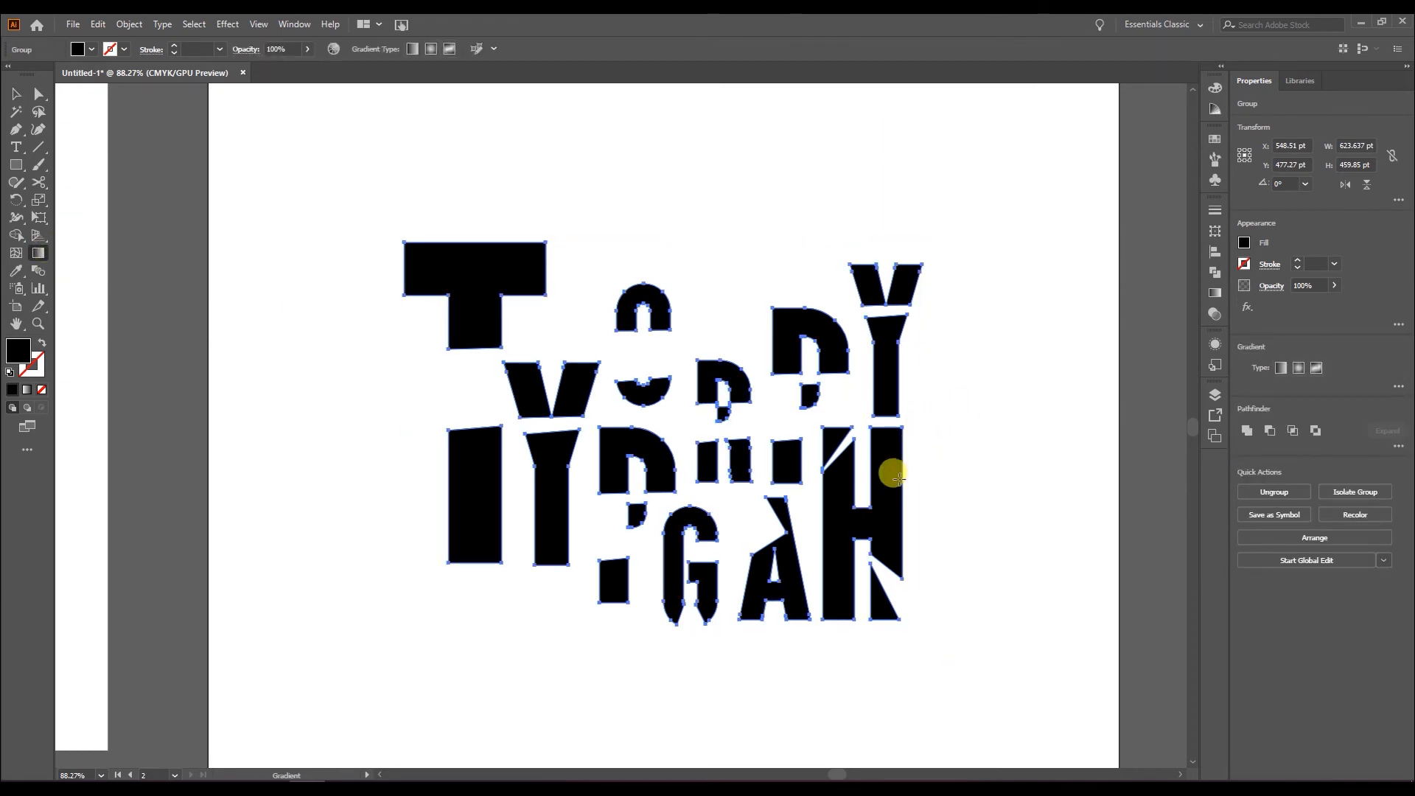
pyautogui.click(1318, 369)
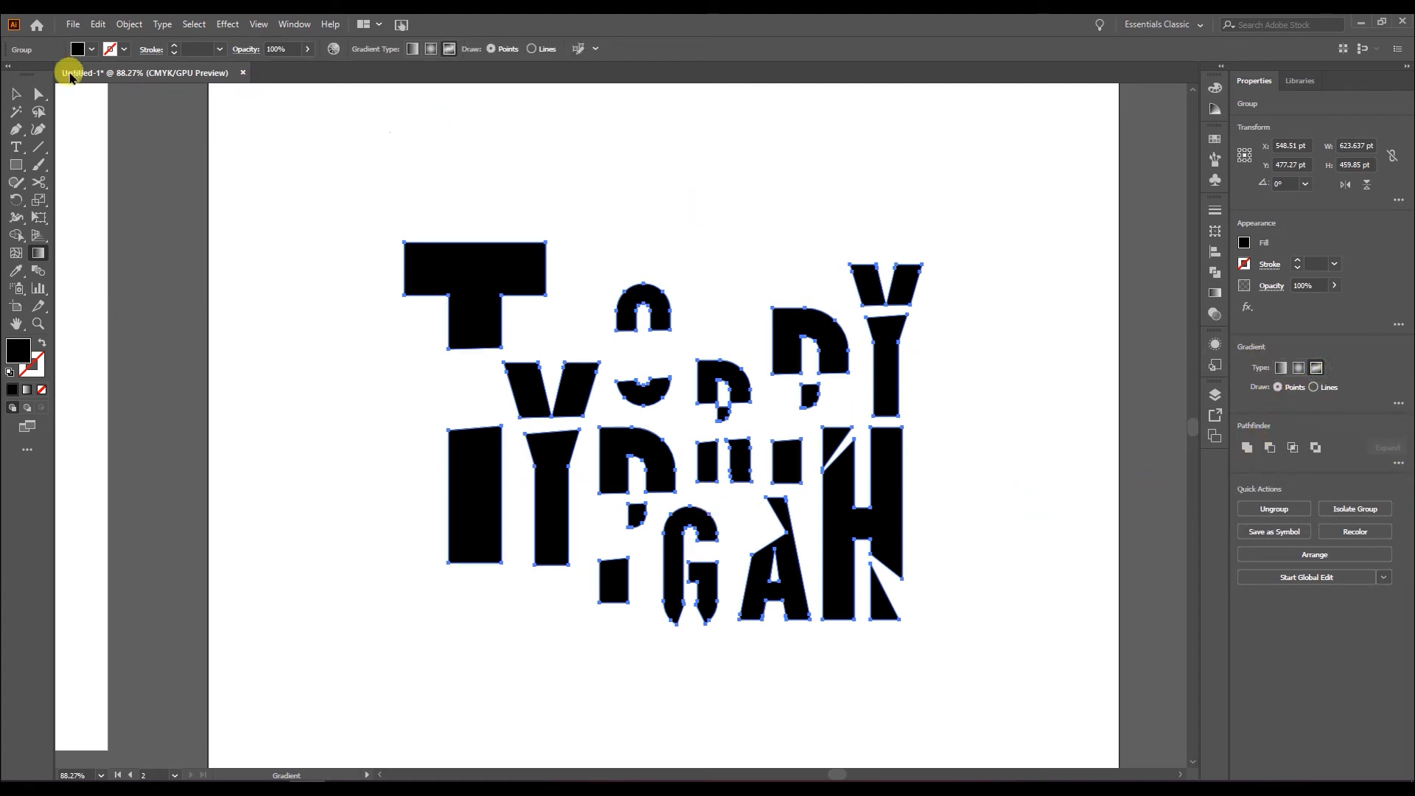
pyautogui.click(123, 50)
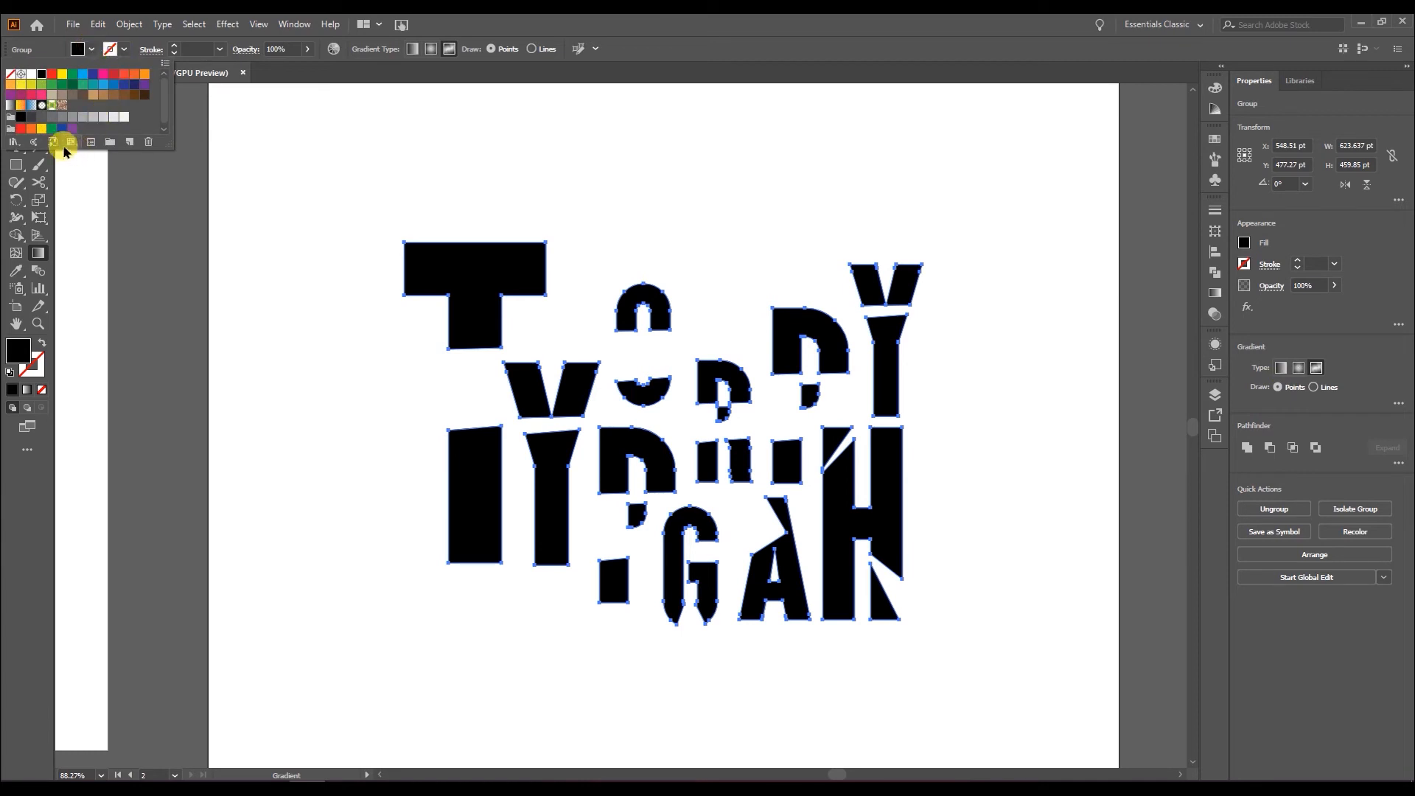
pyautogui.click(10, 106)
pyautogui.click(21, 104)
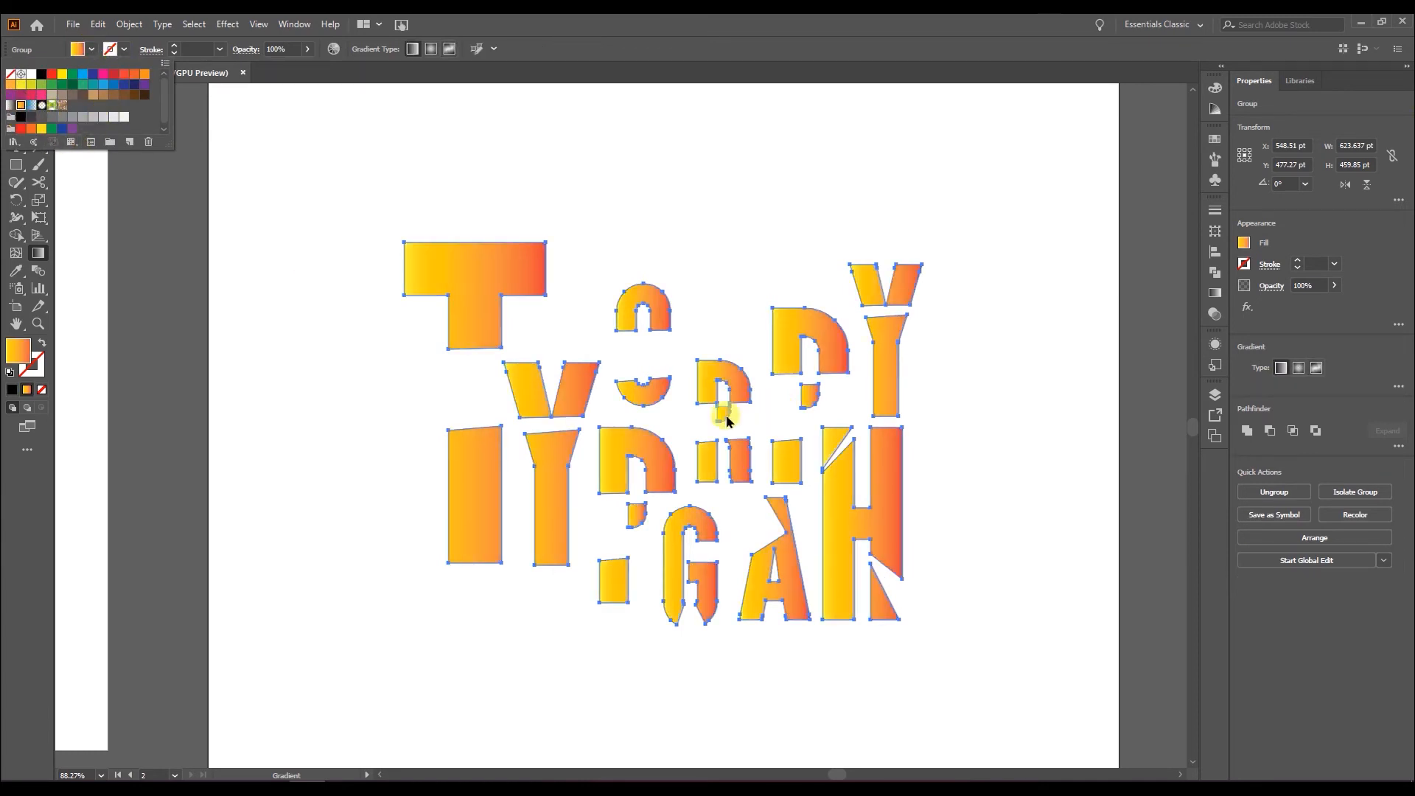
pyautogui.press('v')
pyautogui.click(778, 264)
pyautogui.click(882, 532)
# - Draw a rectangle about 1097 × 974 pt that covers the whole second artboard
pyautogui.scroll(-3, 879, 536)
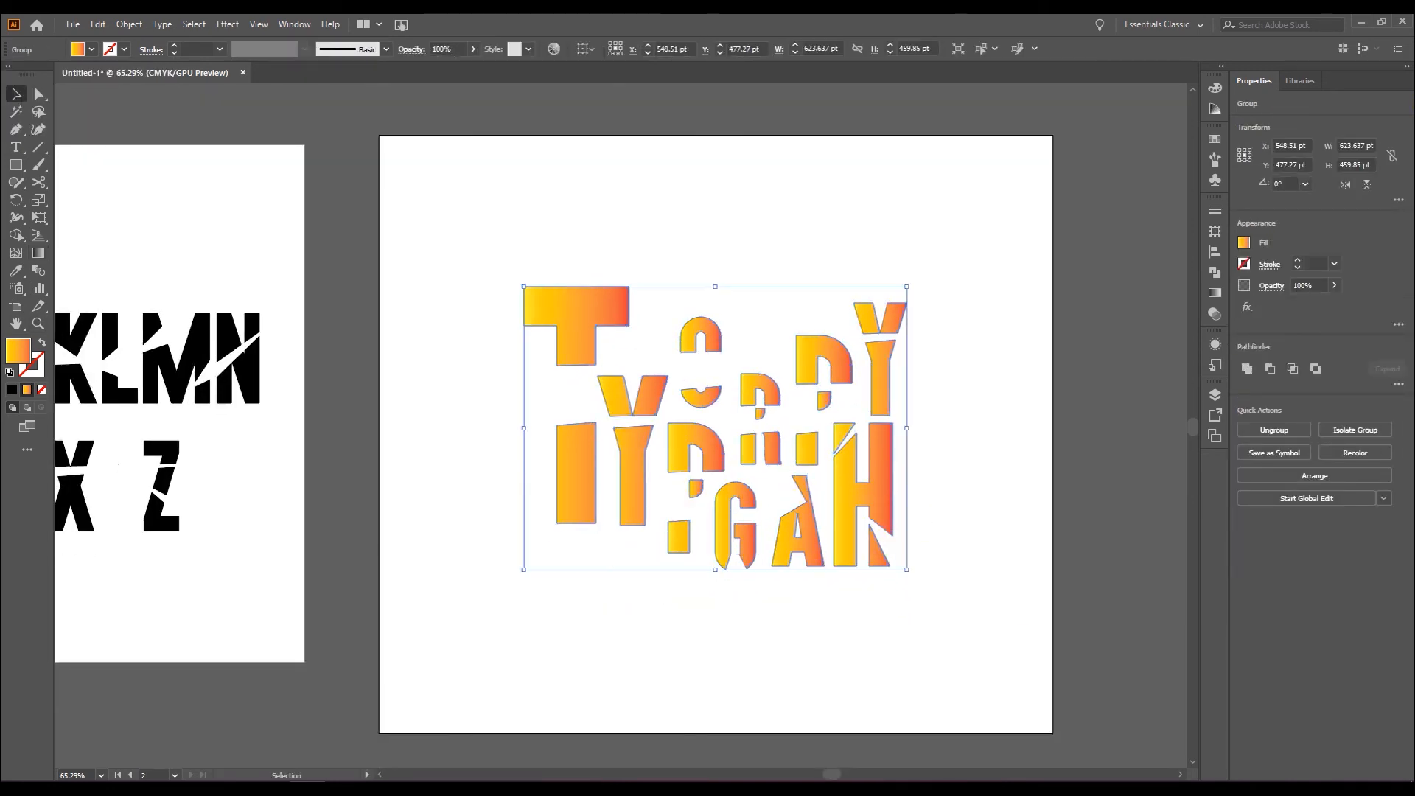
pyautogui.click(10, 169)
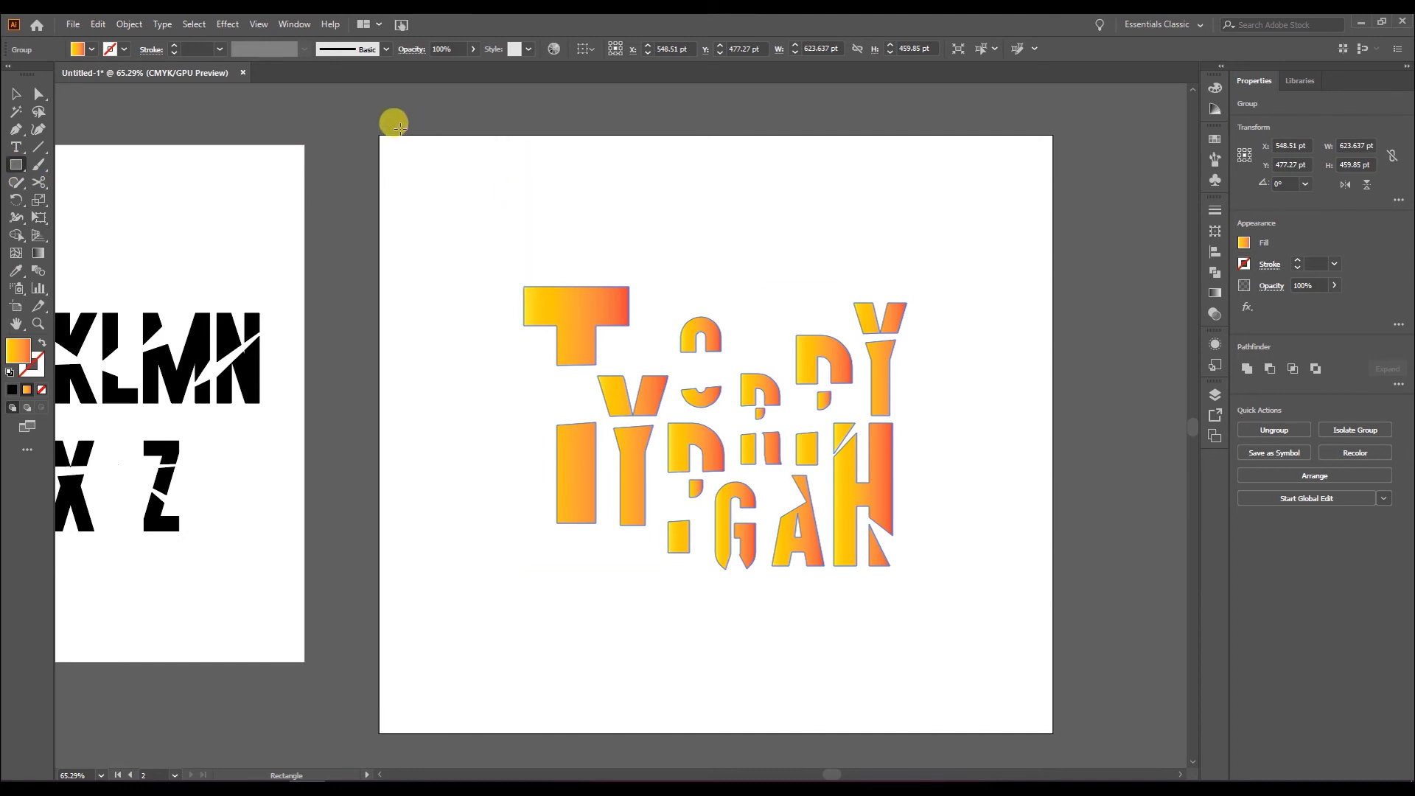
pyautogui.moveTo(379, 135); pyautogui.dragTo(1053, 733)
pyautogui.press('v')
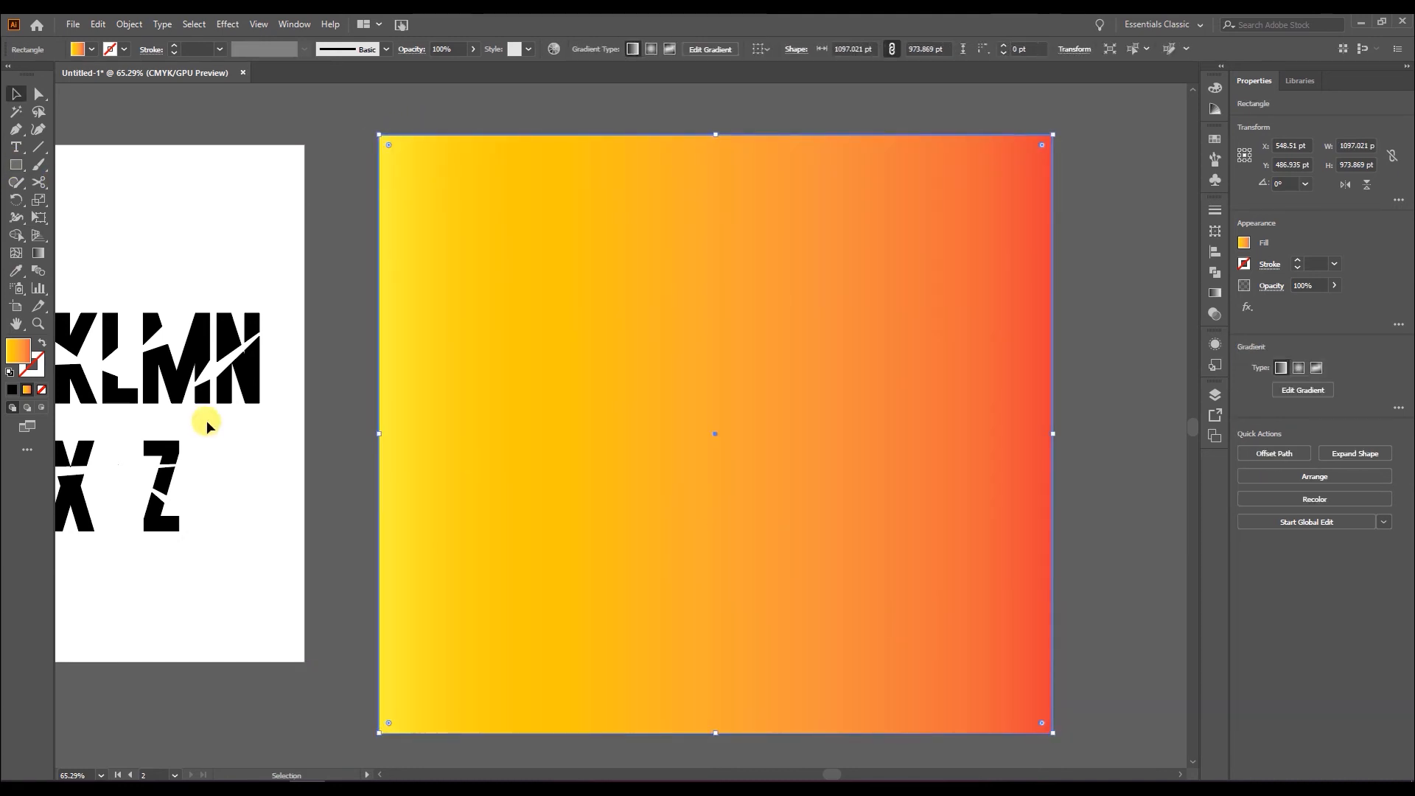
# - Fill the rectangle with black sampled from the alphabet's M and send it to the back, behind the gradient lettering
pyautogui.press('i')
pyautogui.click(184, 375)
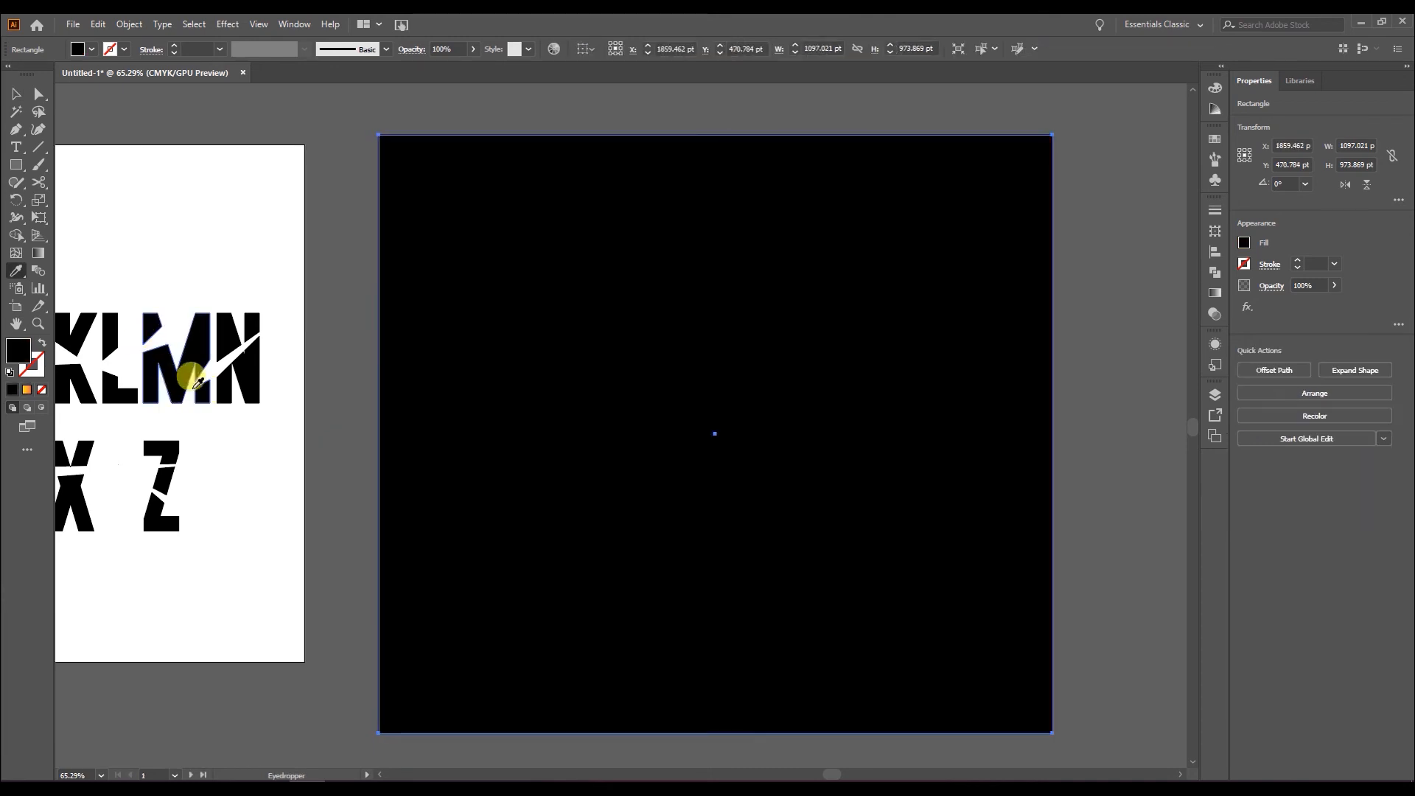
pyautogui.press('v')
pyautogui.hotkey('ctrl', 'shift', '[')
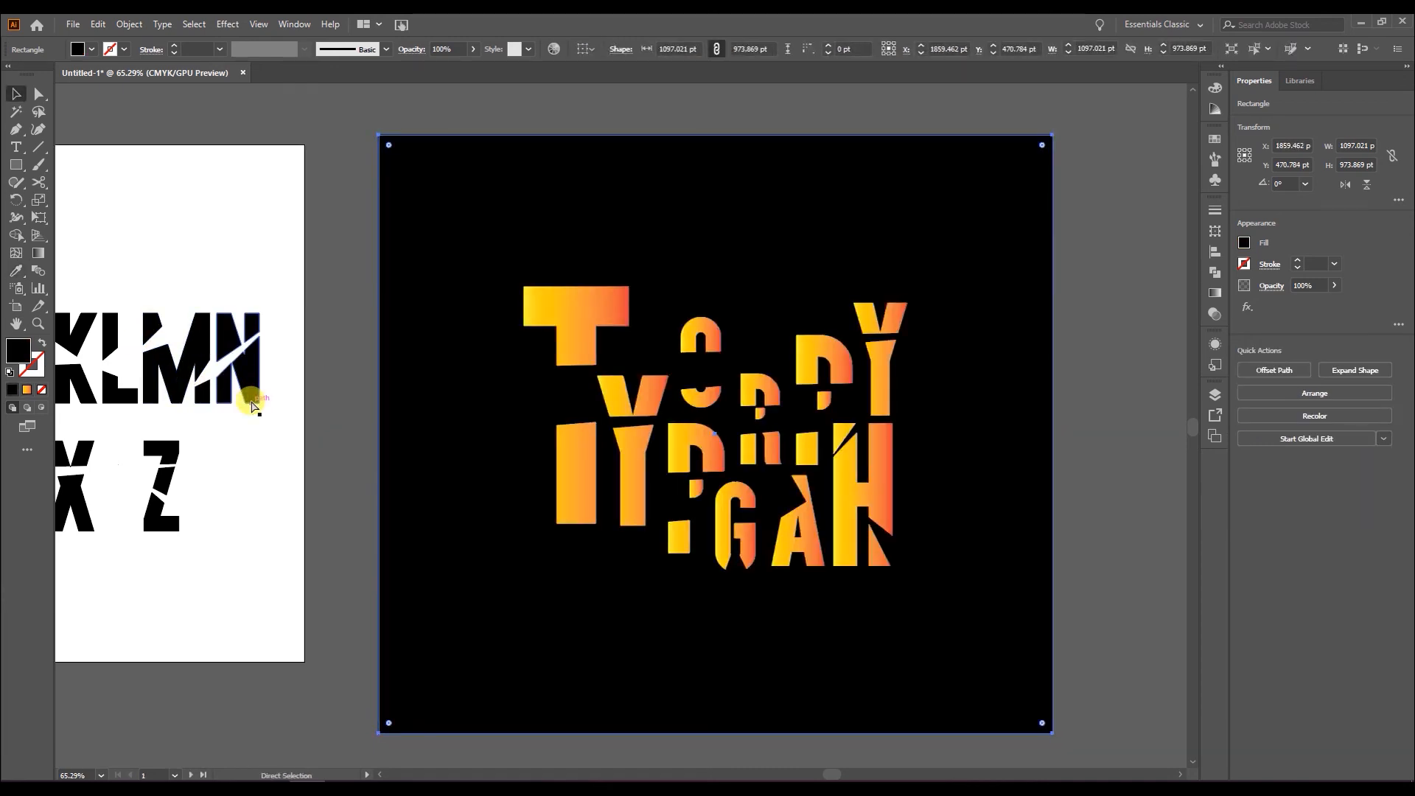
pyautogui.moveTo(761, 451); pyautogui.dragTo(1032, 478)
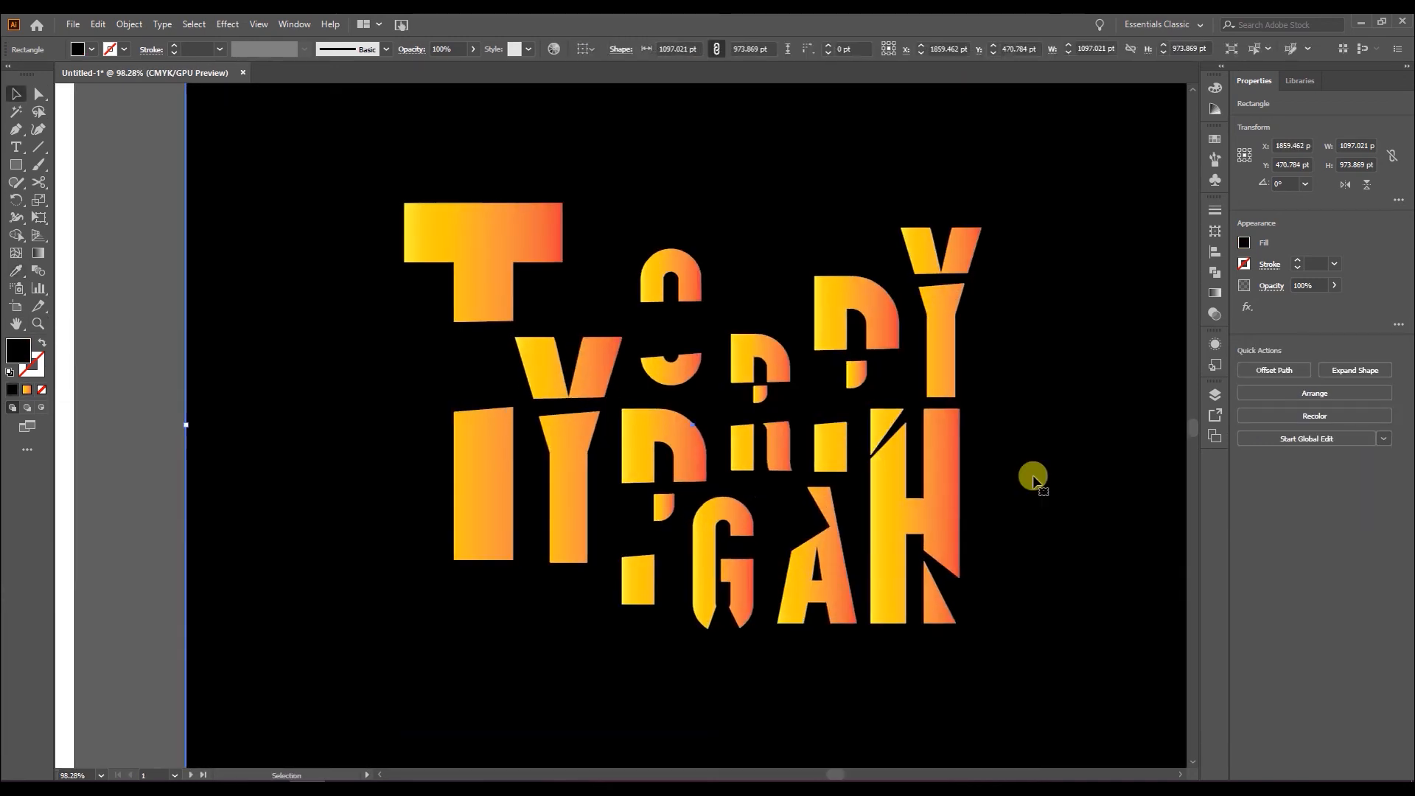
pyautogui.click(165, 382)
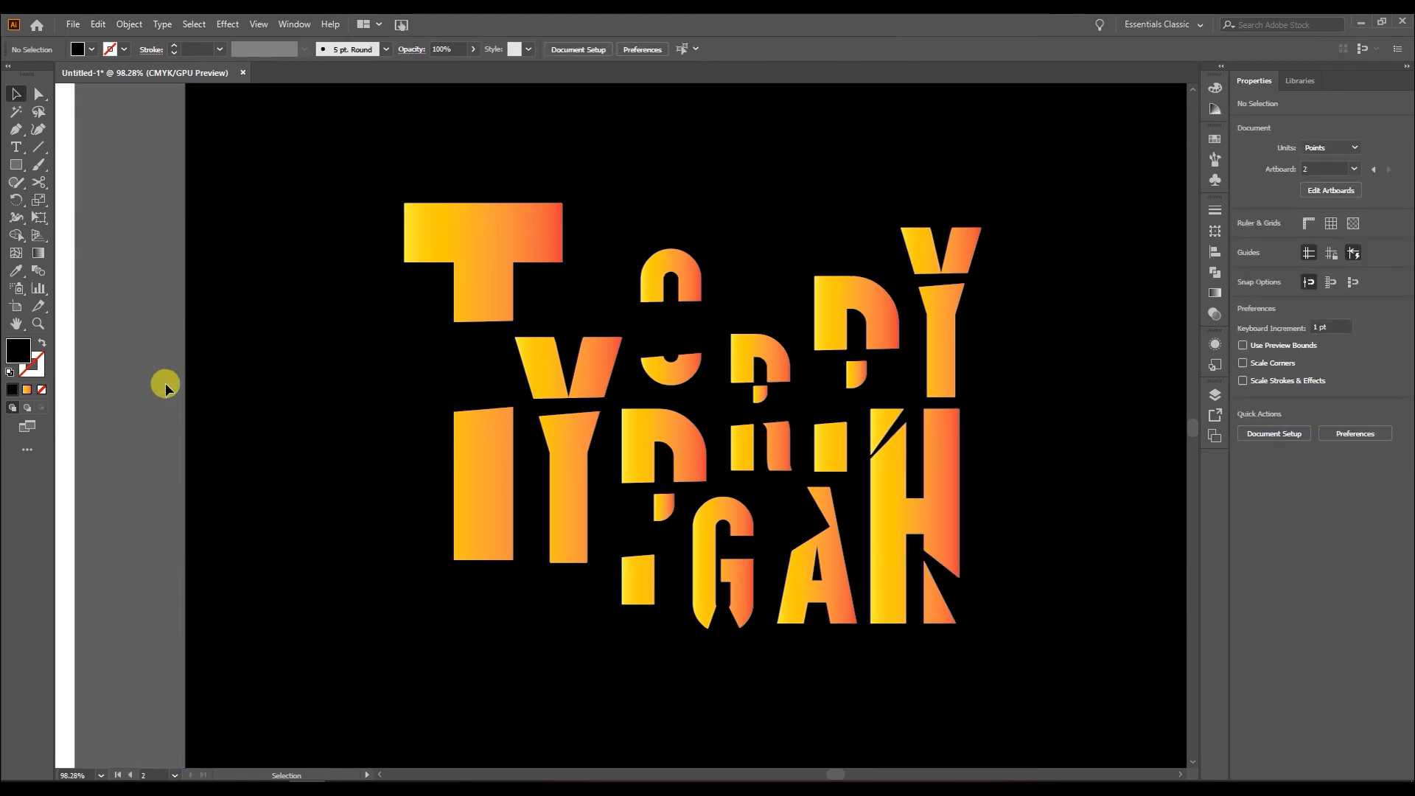